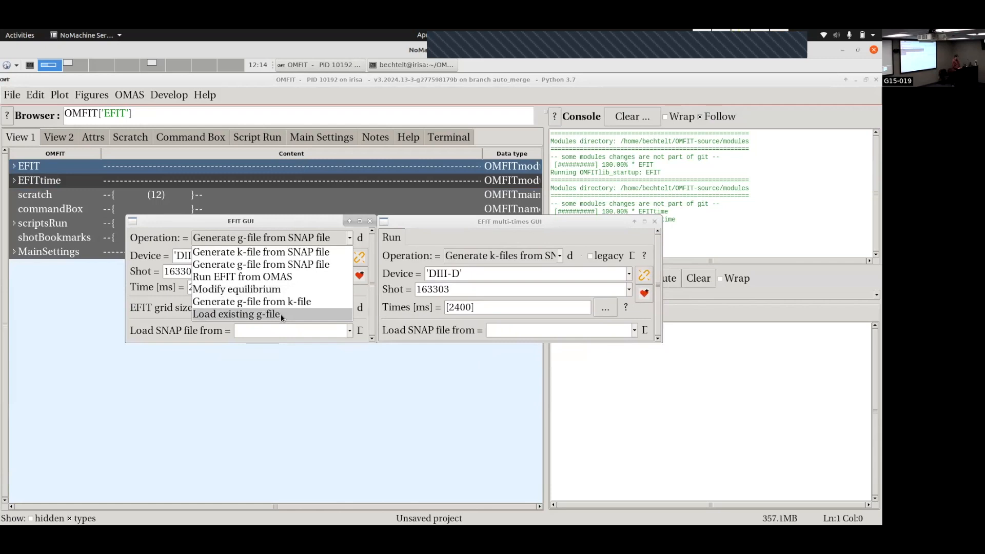
# Set the EFIT GUI operation to Load existing g-file, with MDS+ as the source.
pyautogui.click(282, 314)
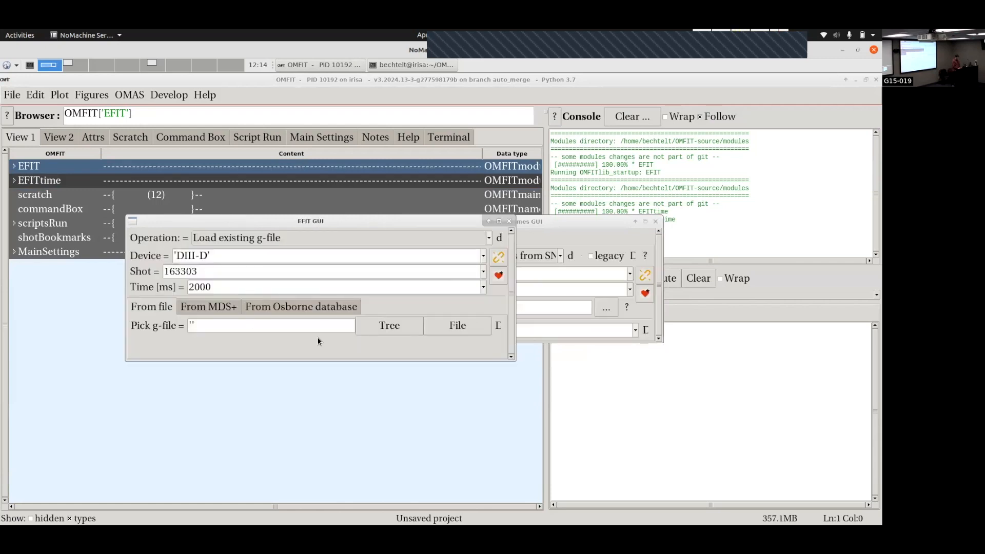
pyautogui.click(209, 306)
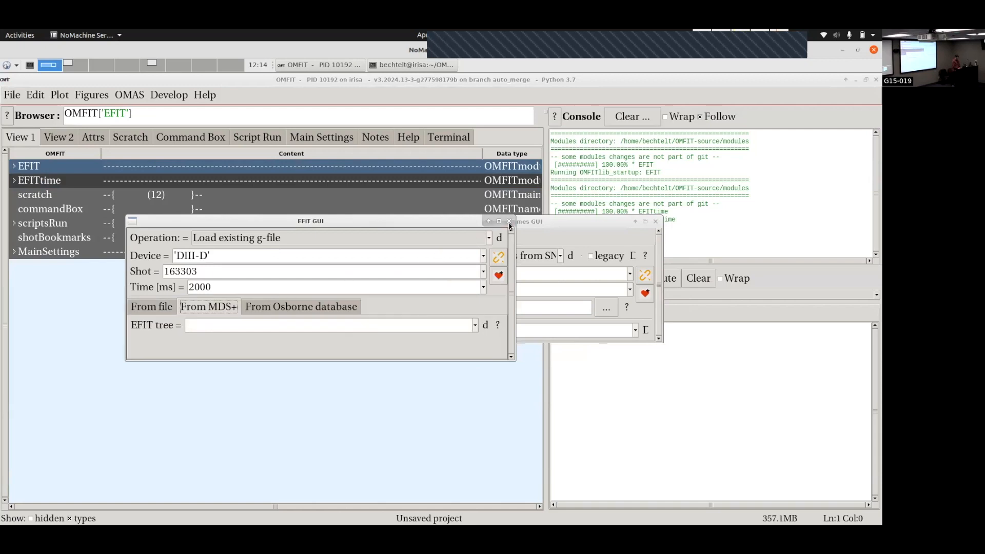
# Uncover the EFIT multi-times GUI and set its operation to Gather output files from MDSplus.
pyautogui.moveTo(536, 222); pyautogui.dragTo(666, 222)
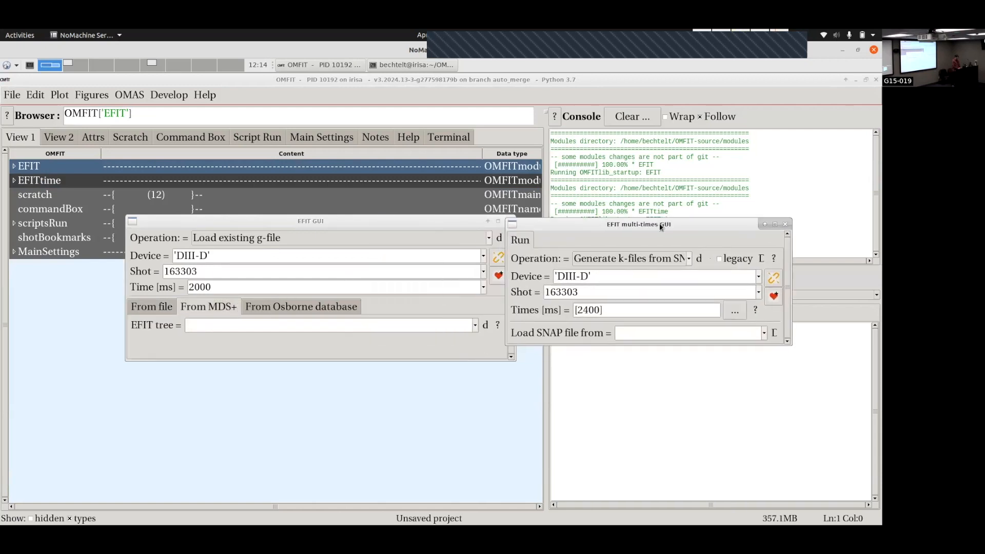
pyautogui.click(636, 259)
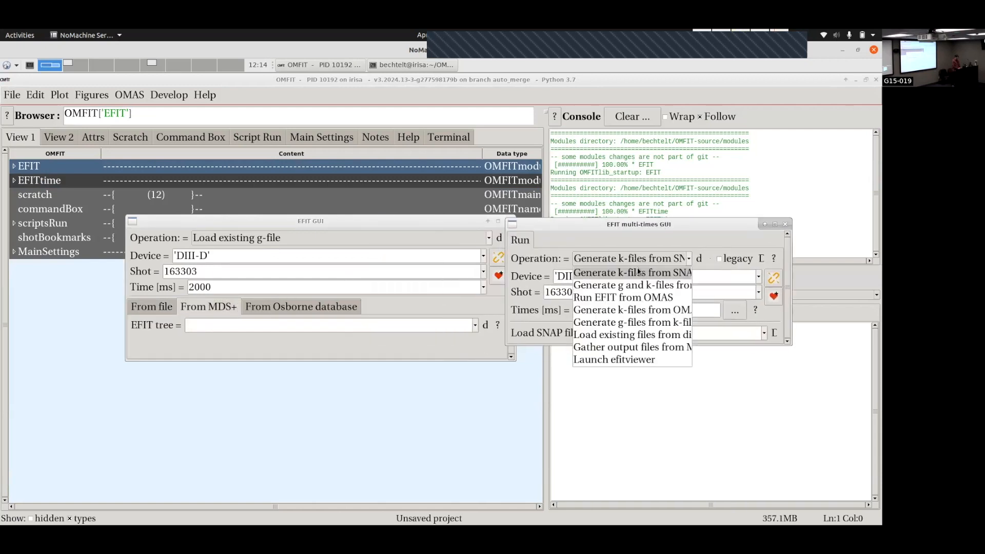
pyautogui.click(627, 348)
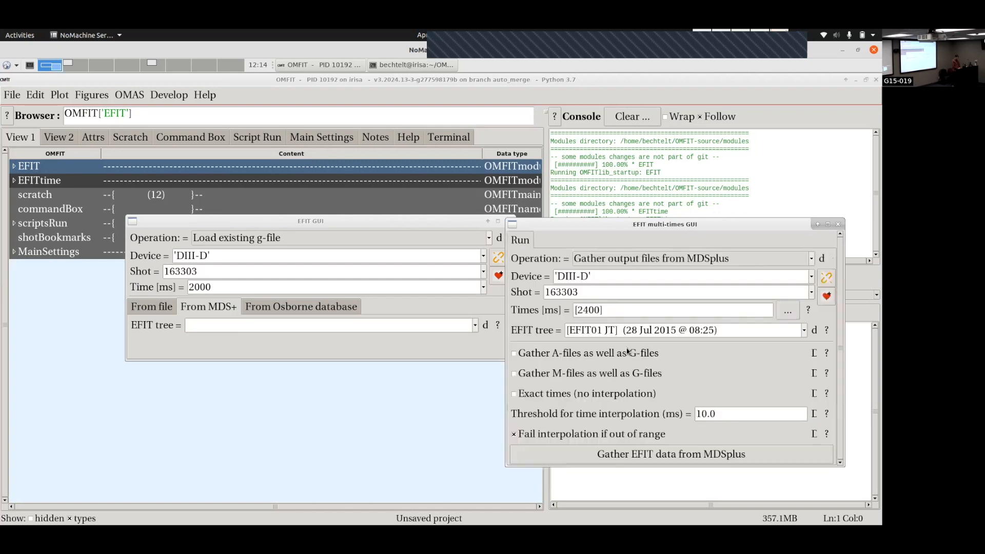
pyautogui.moveTo(614, 229); pyautogui.dragTo(611, 159)
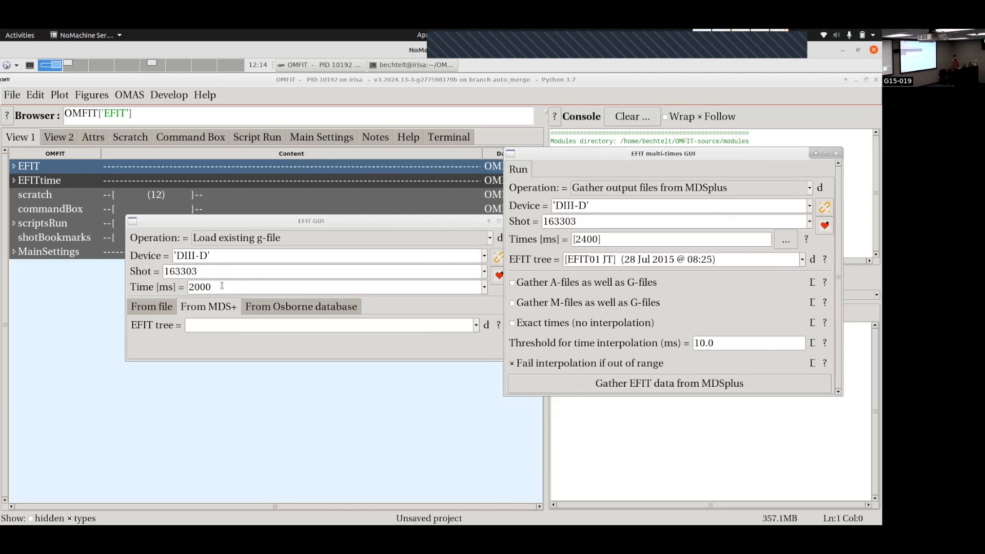
# Set the times in the EFIT multi-times GUI to [2400, 2500] ms.
pyautogui.click(594, 239)
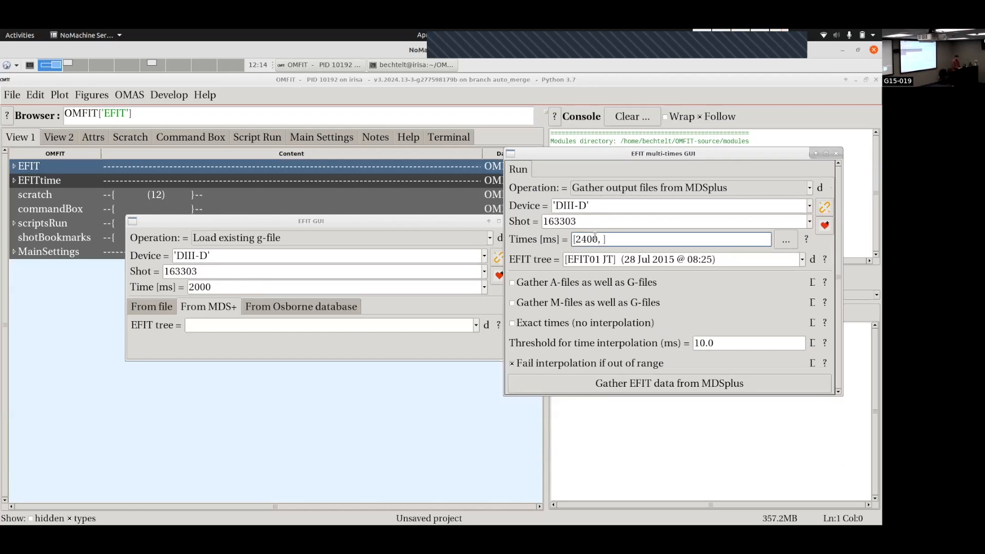
pyautogui.write(', 2500')
pyautogui.press('Return')
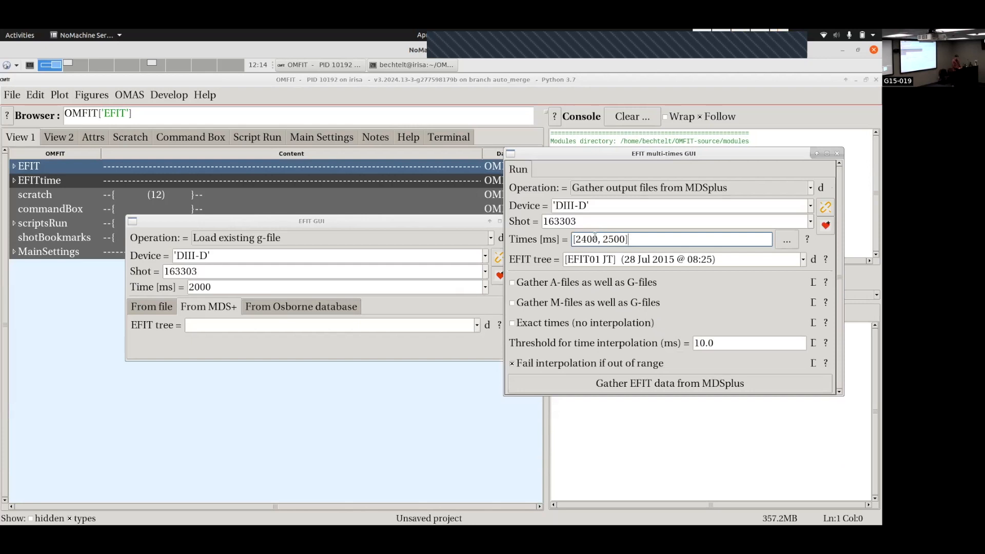
# Replace the times list in the EFIT multi-times GUI with the expression arange(2400, 2701, 100).
pyautogui.press('BackSpace')
pyautogui.press('BackSpace')
pyautogui.press('BackSpace')
pyautogui.press('BackSpace')
pyautogui.press('BackSpace')
pyautogui.press('BackSpace')
pyautogui.press('BackSpace')
pyautogui.press('BackSpace')
pyautogui.press('BackSpace')
pyautogui.press('BackSpace')
pyautogui.press('BackSpace')
pyautogui.press('BackSpace')
pyautogui.write('arange(2400,')
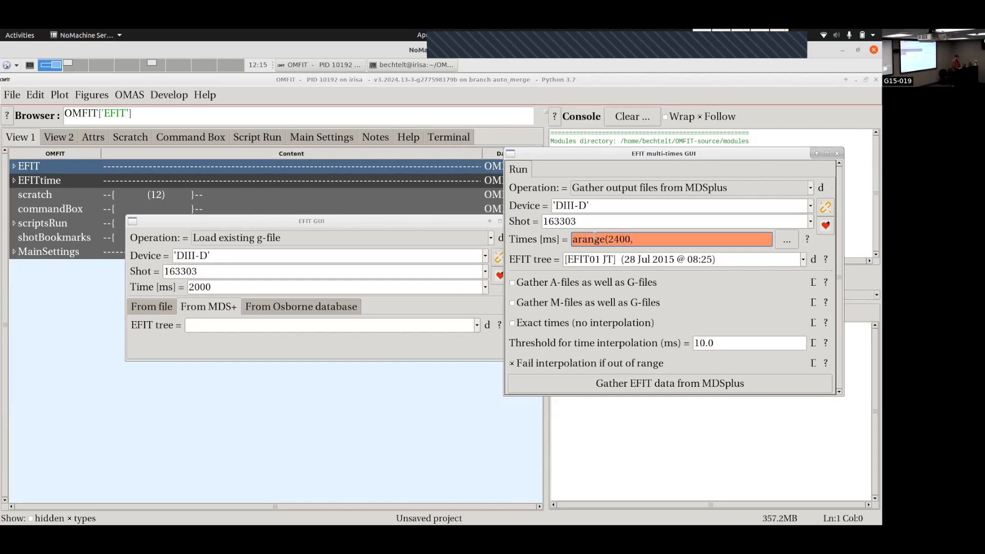
pyautogui.write(' 2701, 100)')
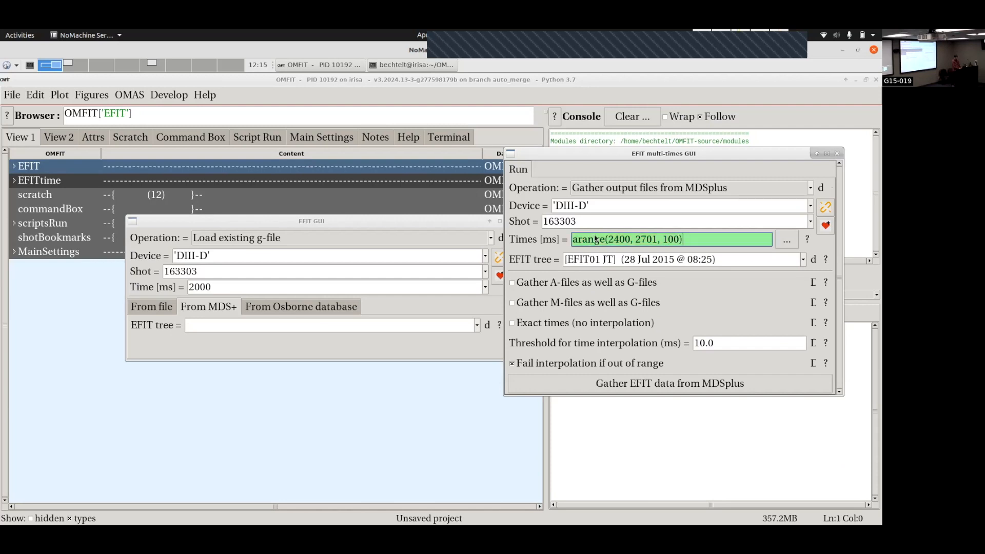
pyautogui.press('Return')
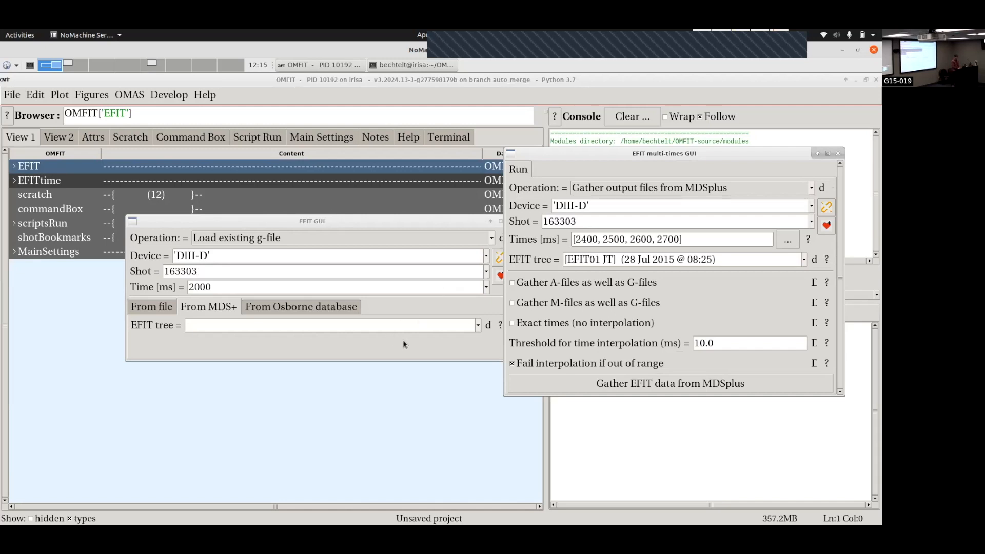
# Choose the EFIT01 JT tree (28 Jul 2015 @ 08:25) as the g-file source in the EFIT GUI.
pyautogui.click(477, 331)
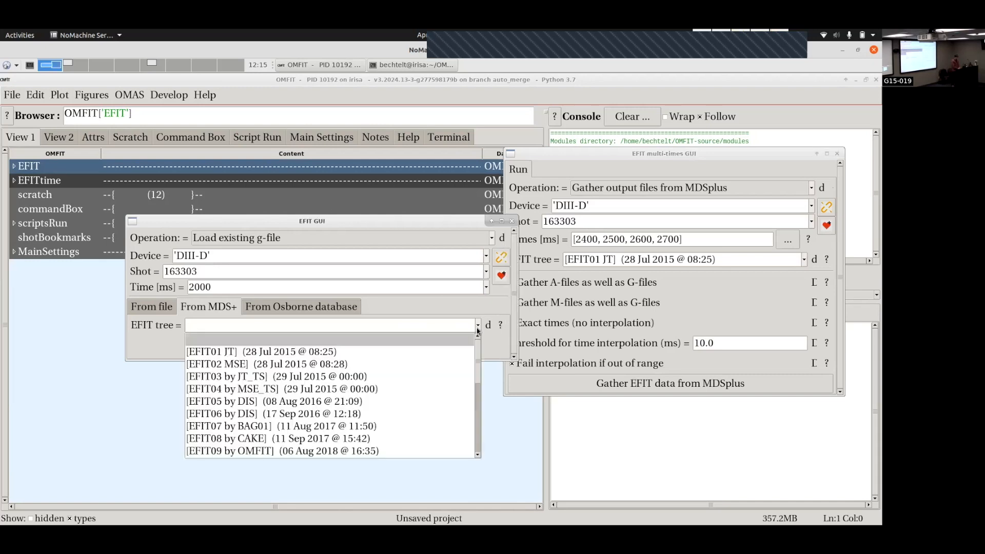
pyautogui.click(393, 354)
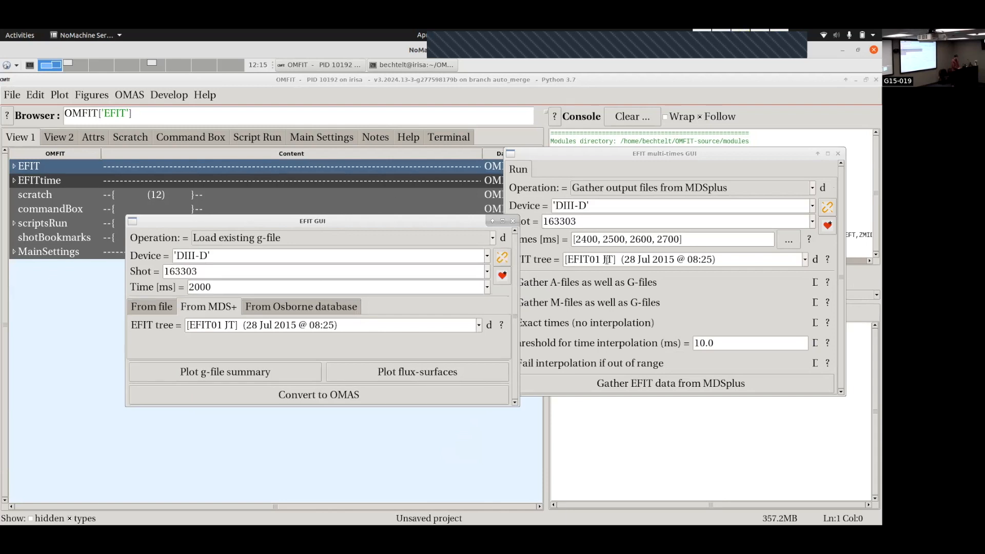
# Review the available EFIT trees in the multi-times GUI and select EFIT02 MSE (28 Jul 2015 @ 08:28).
pyautogui.click(777, 259)
pyautogui.click(810, 260)
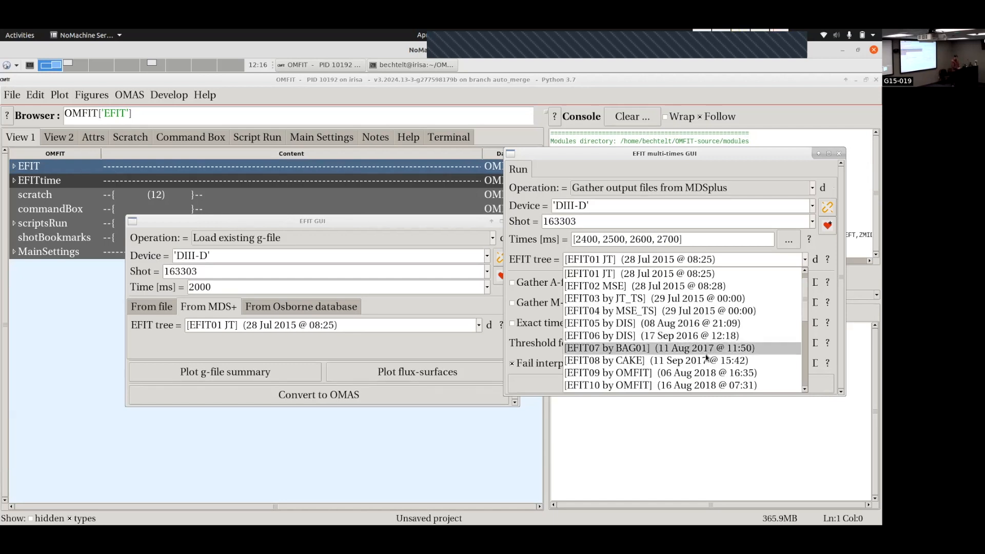
pyautogui.scroll(-1, 692, 375)
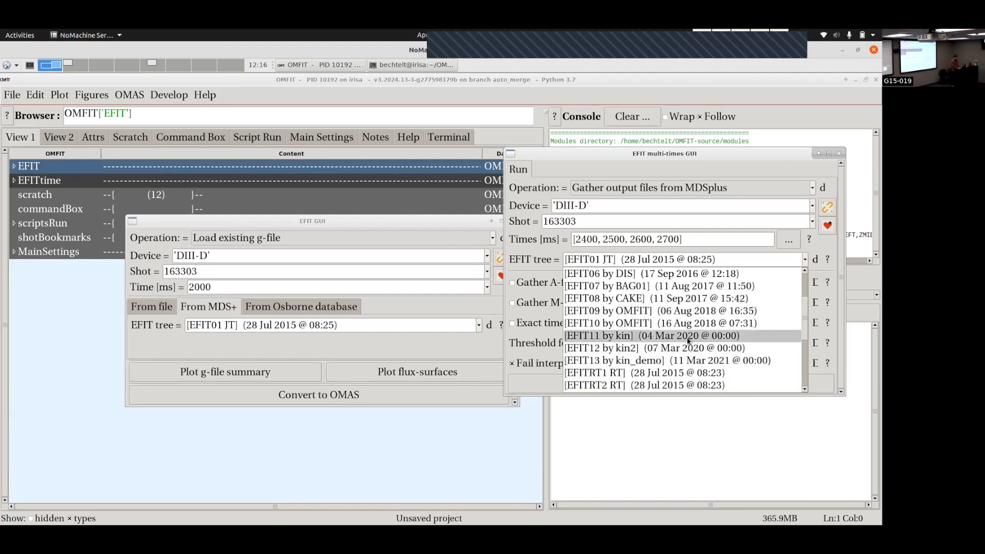
pyautogui.scroll(-1, 688, 340)
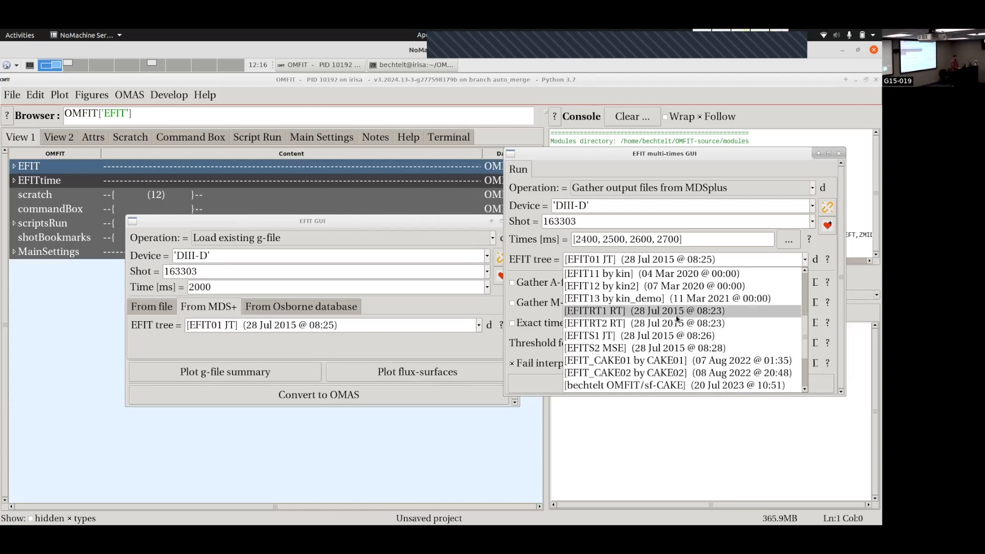
pyautogui.scroll(-3, 676, 318)
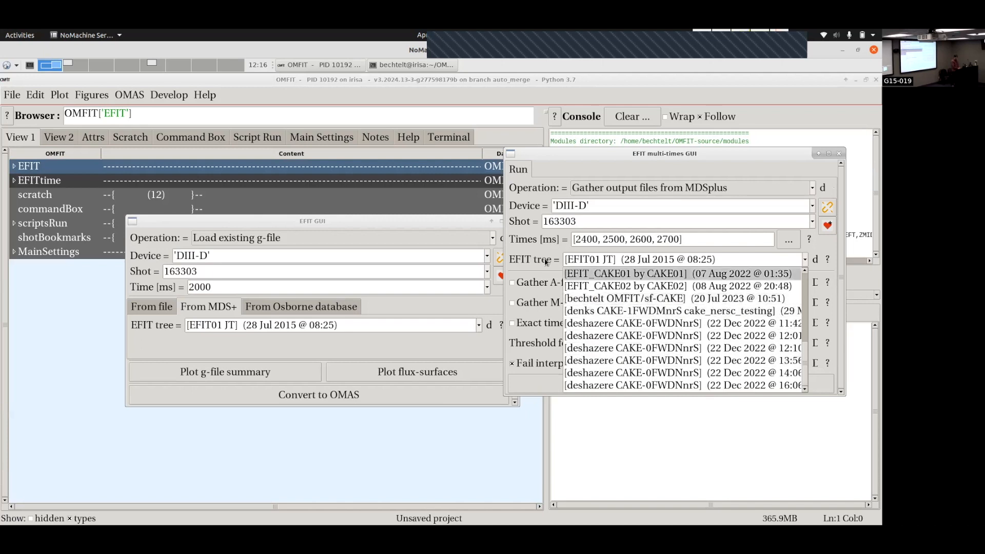
pyautogui.scroll(5, 627, 311)
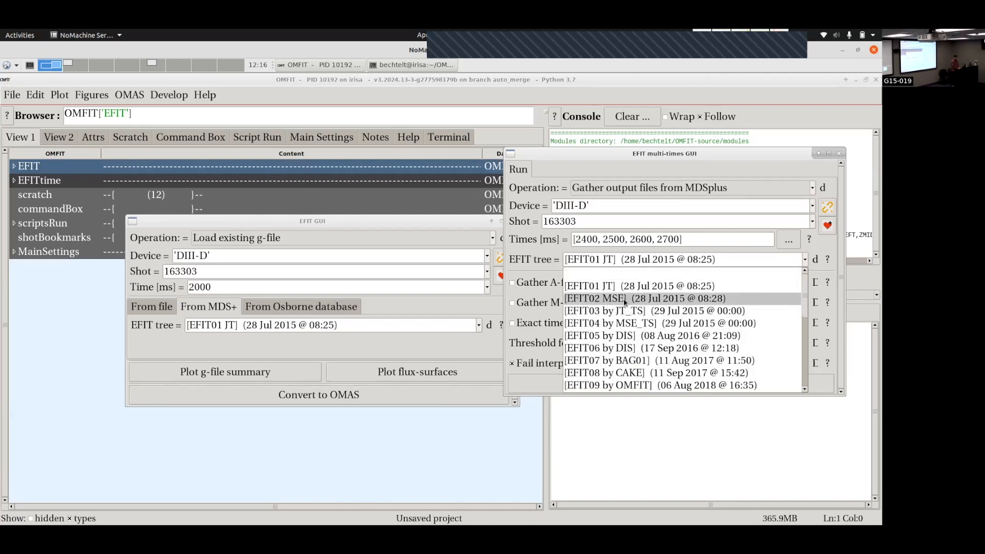
pyautogui.click(624, 298)
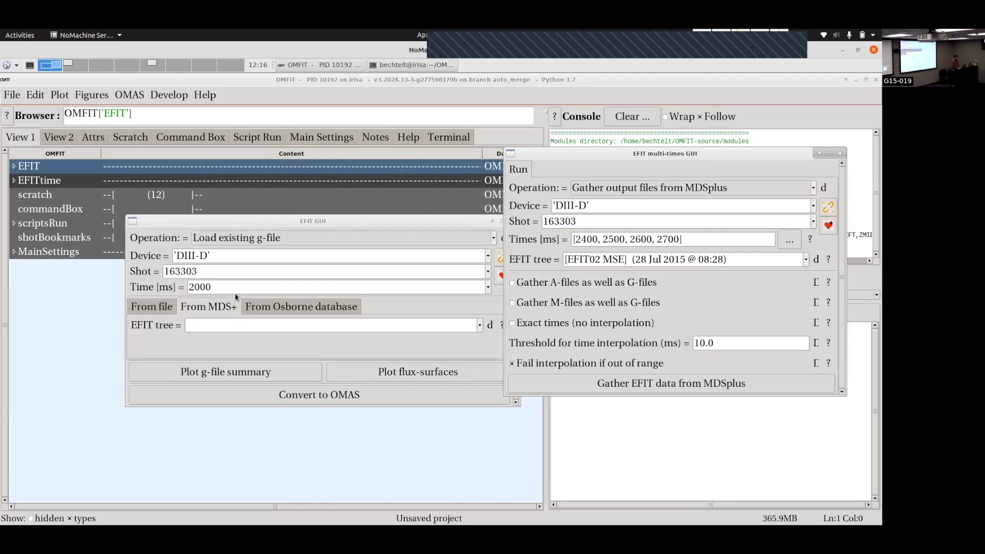
# Reselect the EFIT01 JT tree in the single-time EFIT GUI.
pyautogui.click(275, 319)
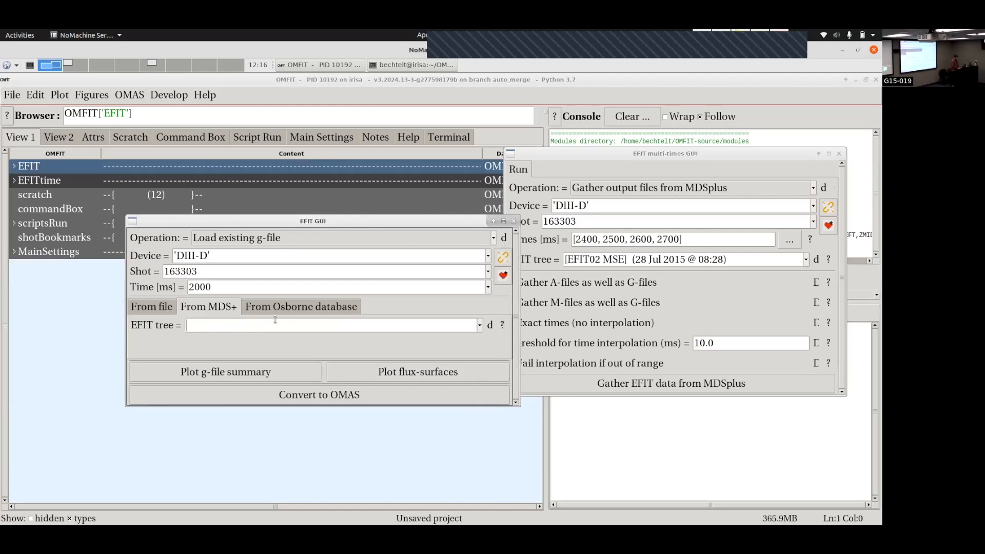
pyautogui.click(480, 325)
pyautogui.click(420, 351)
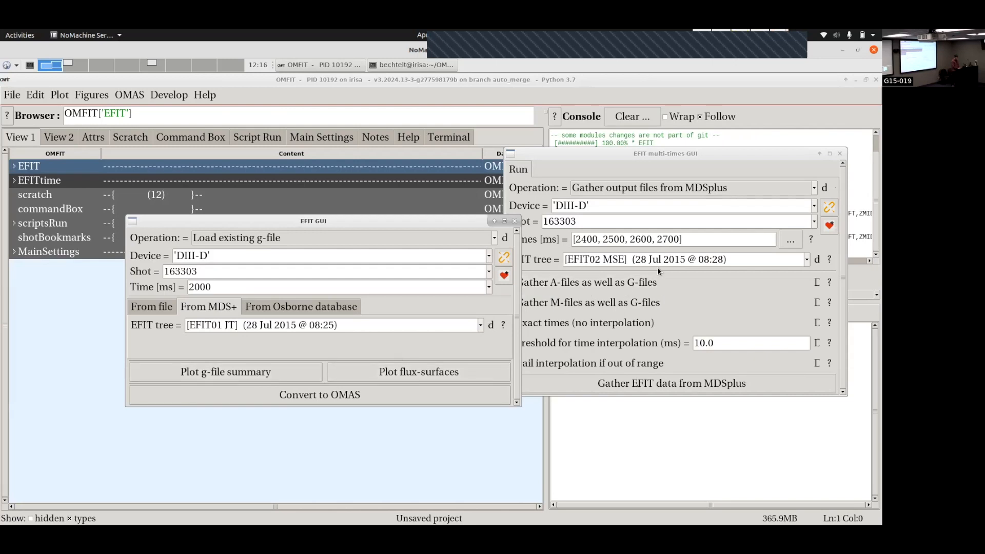
# Gather the multi-time EFIT data from MDSplus with A-files, M-files and exact times (no interpolation) enabled.
pyautogui.click(633, 166)
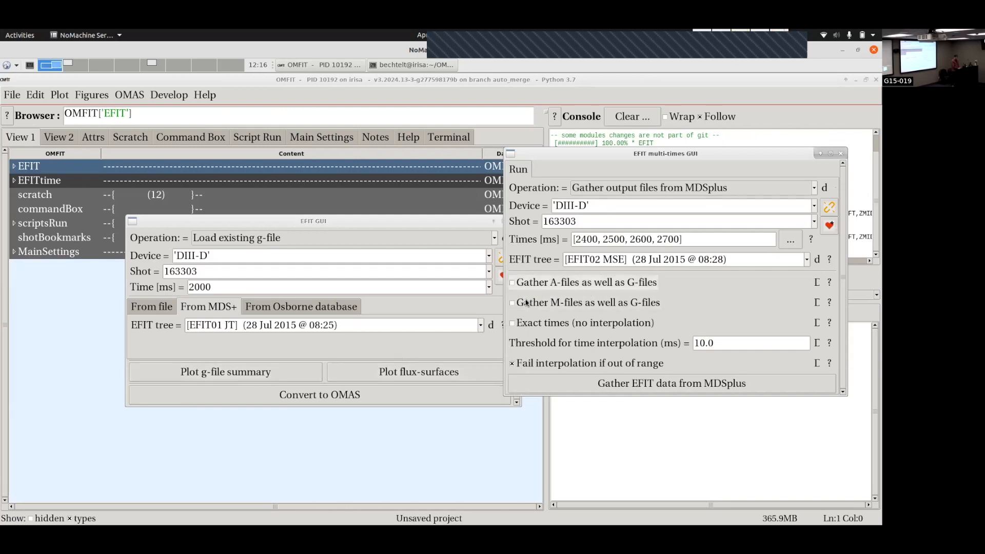
pyautogui.click(512, 284)
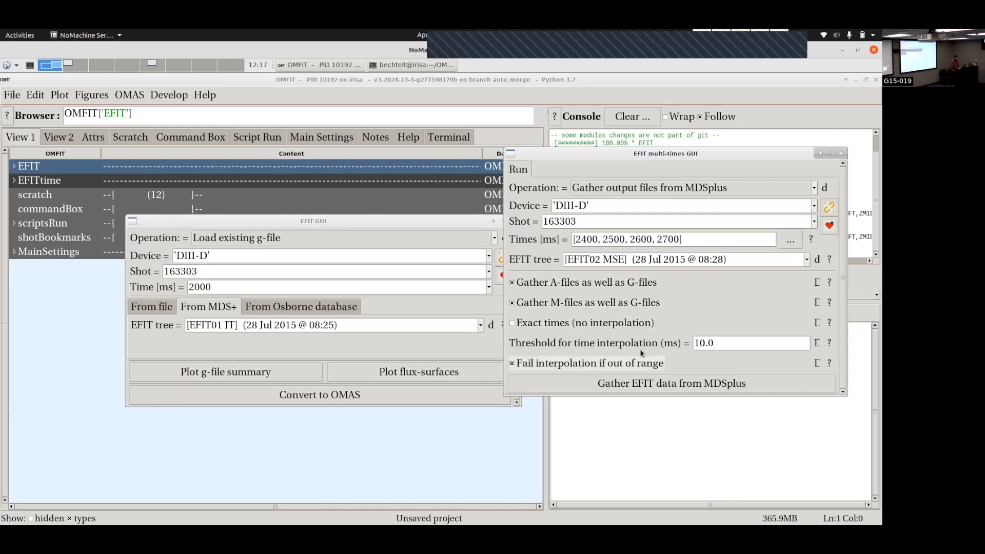
pyautogui.click(512, 325)
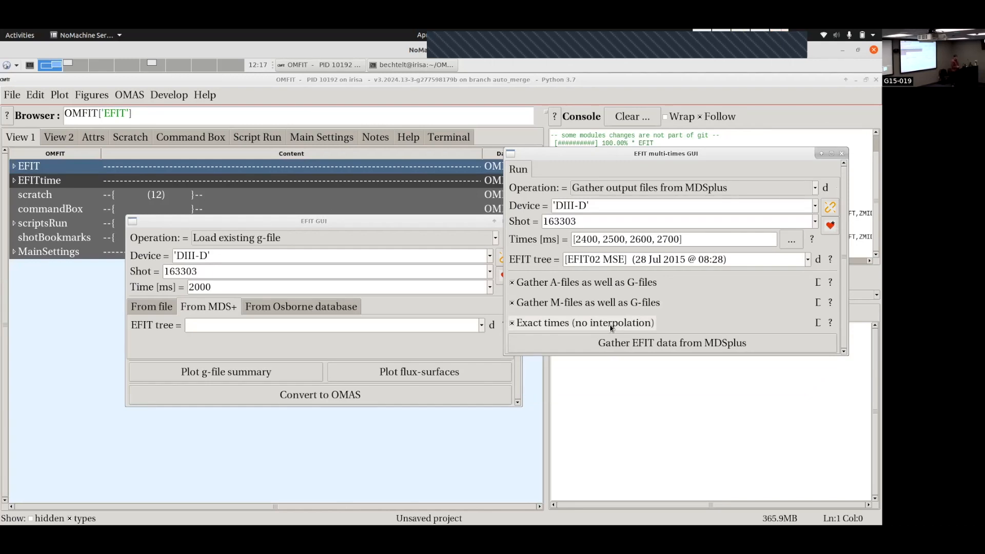
pyautogui.click(611, 345)
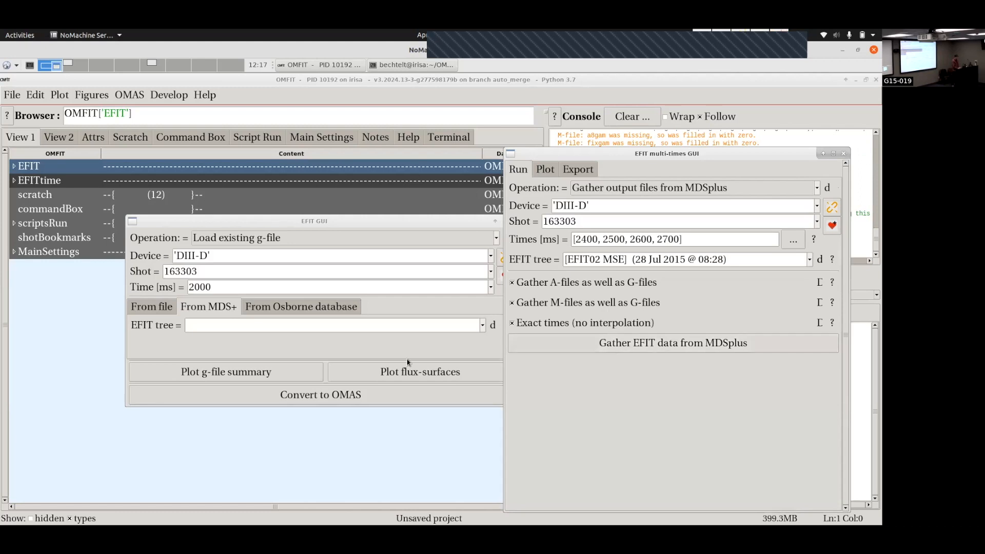
# Plot the g-file summary from the EFIT GUI and the g-files for all listed times from the multi-times GUI.
pyautogui.click(255, 370)
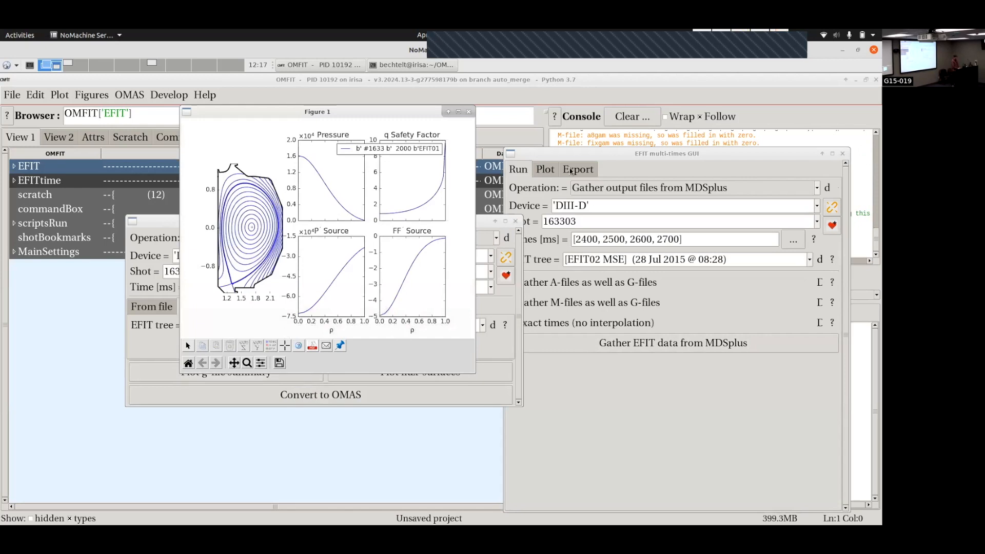
pyautogui.click(544, 169)
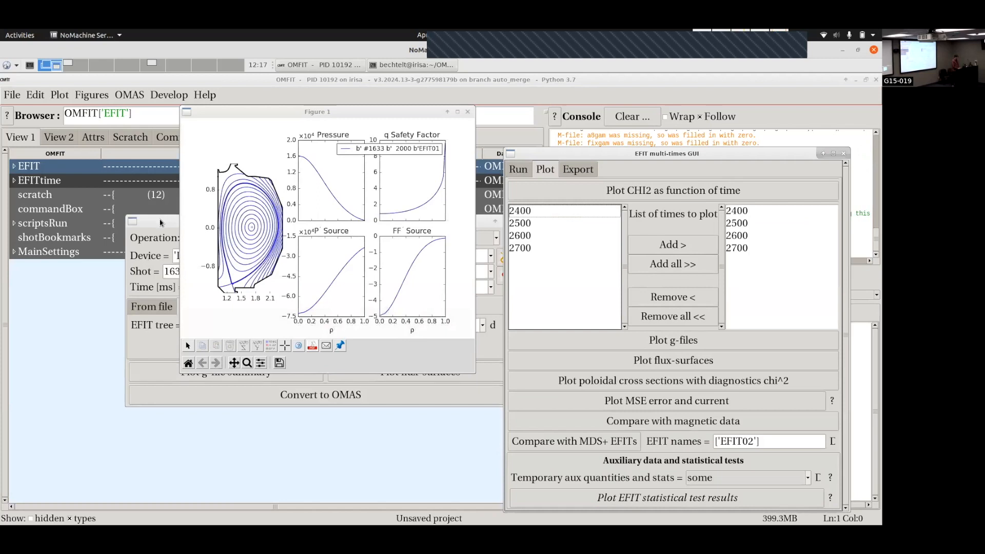
pyautogui.moveTo(161, 222); pyautogui.dragTo(82, 222)
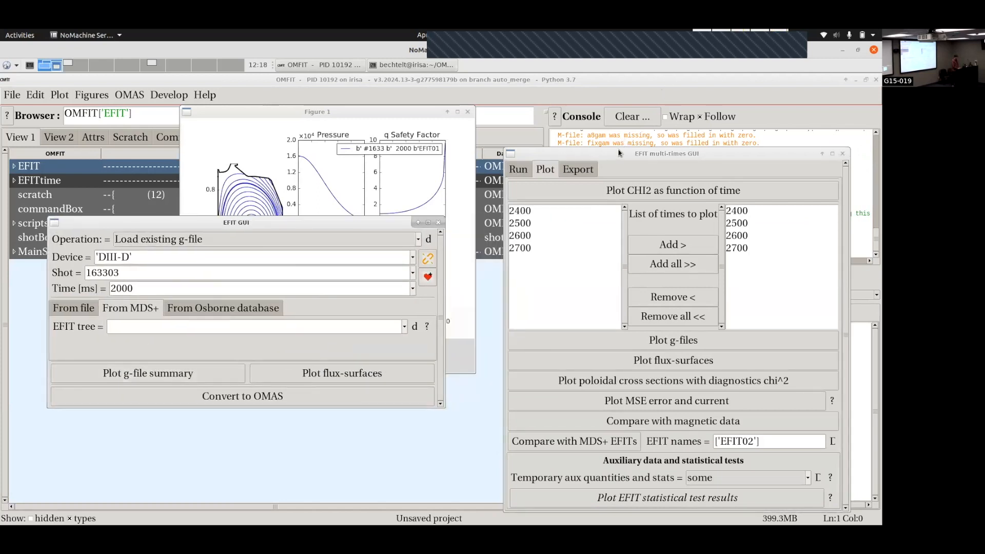
pyautogui.moveTo(618, 153); pyautogui.dragTo(617, 109)
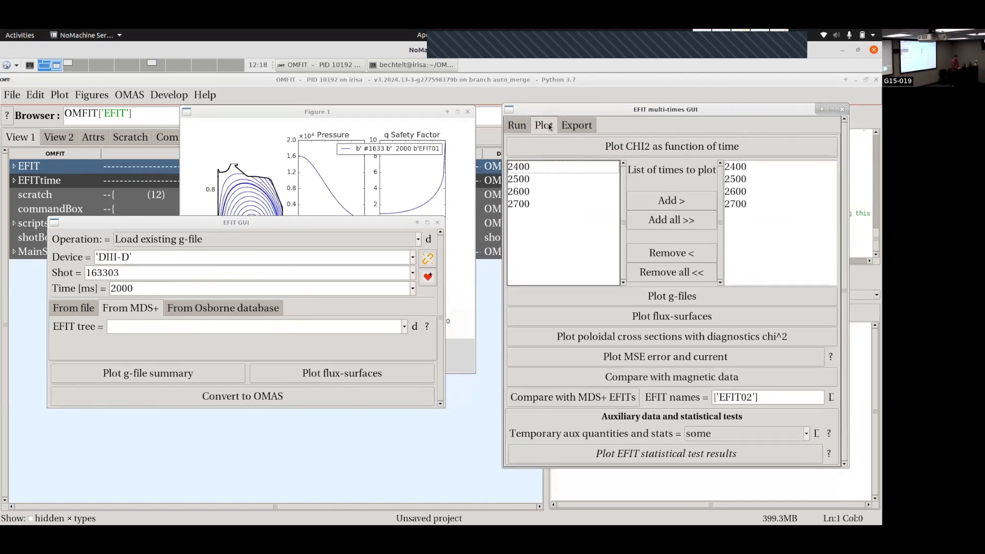
pyautogui.click(516, 127)
pyautogui.click(543, 126)
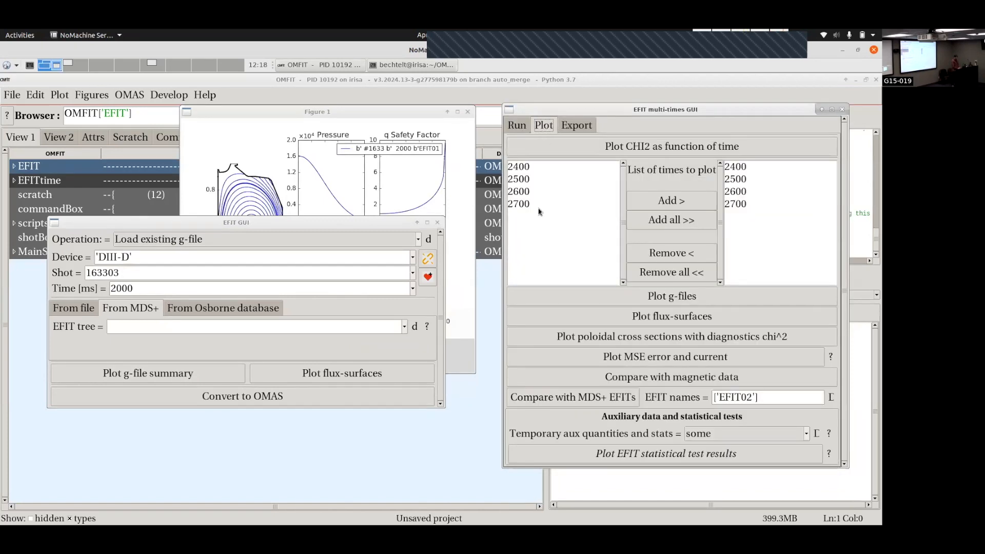
pyautogui.click(630, 301)
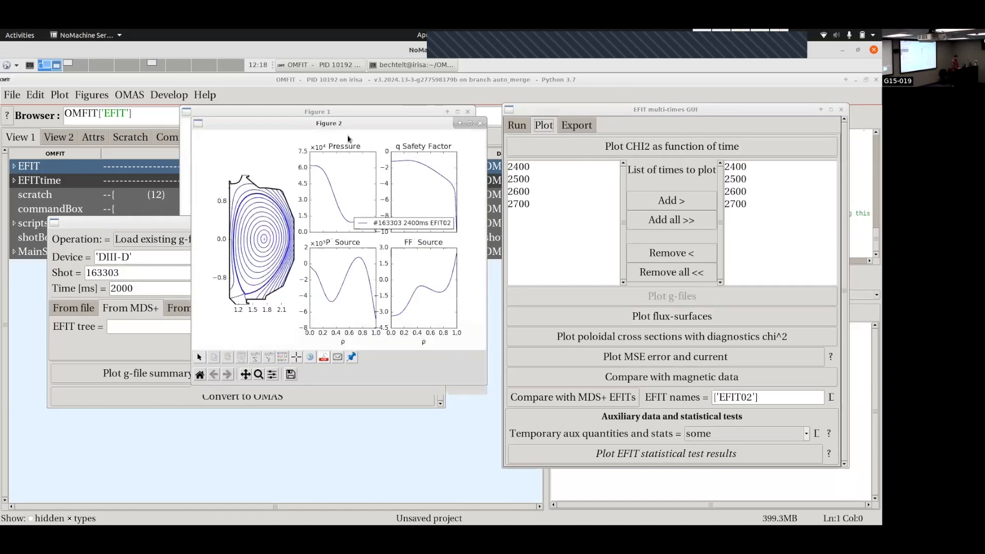
# Move both g-file figures clear of the EFIT multi-times GUI and plot CHI2 as a function of time.
pyautogui.moveTo(377, 124); pyautogui.dragTo(661, 119)
pyautogui.click(391, 114)
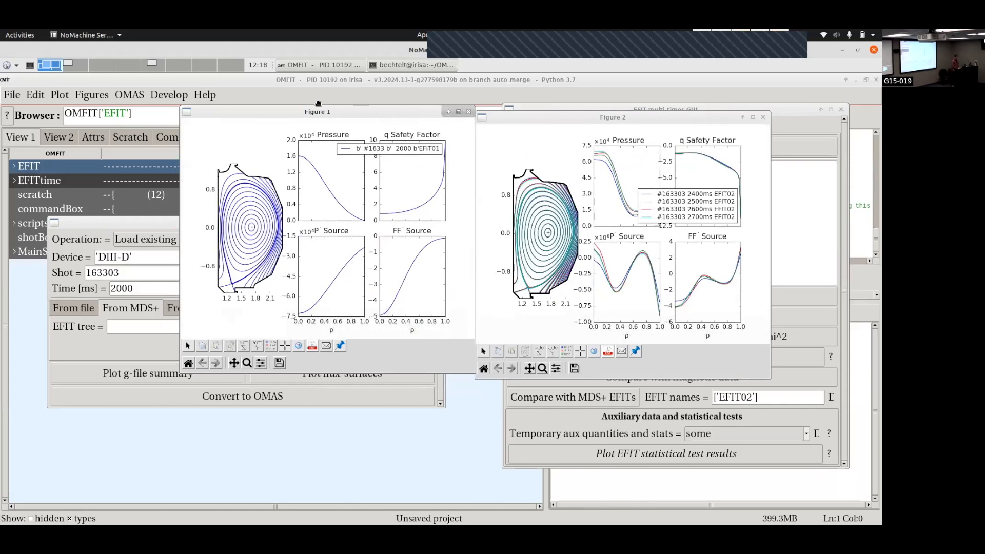
pyautogui.moveTo(318, 102); pyautogui.dragTo(239, 80)
pyautogui.moveTo(550, 122); pyautogui.dragTo(312, 100)
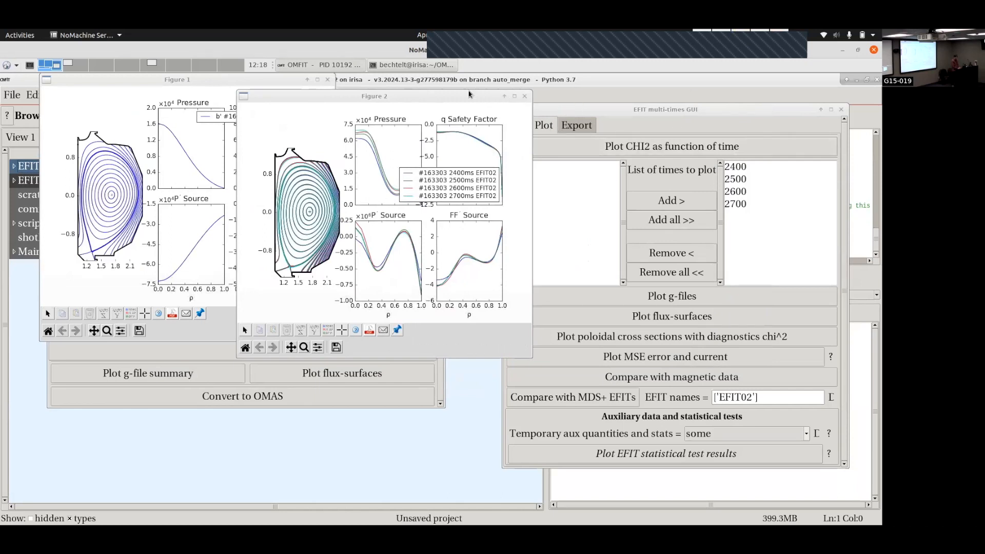
pyautogui.moveTo(446, 96); pyautogui.dragTo(337, 80)
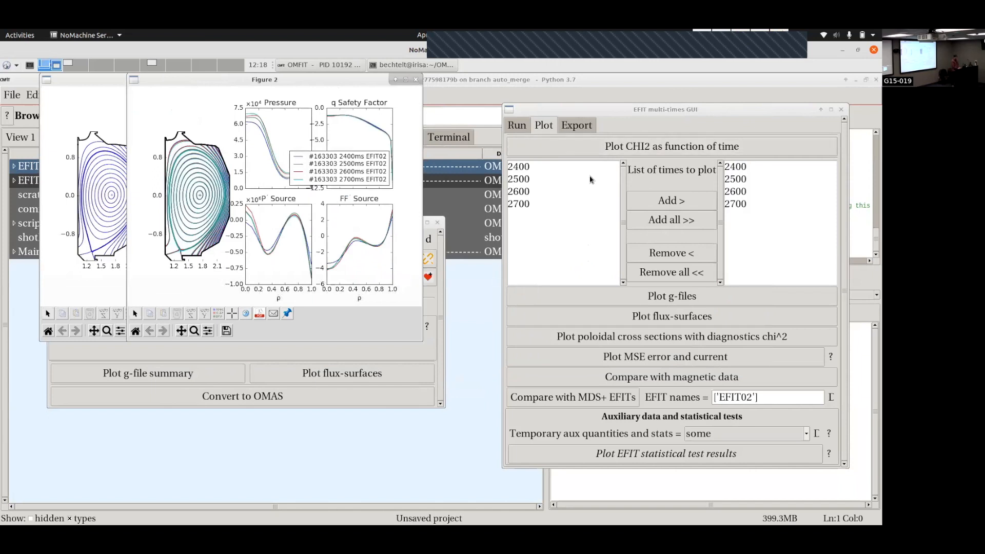
pyautogui.click(635, 151)
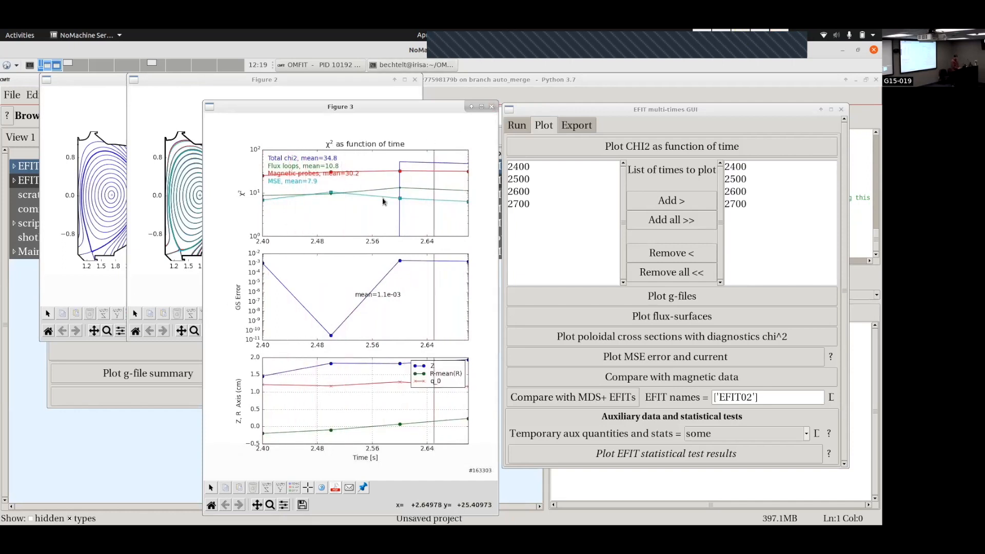
# Close the CHI2 time plot and both g-file figures.
pyautogui.click(491, 106)
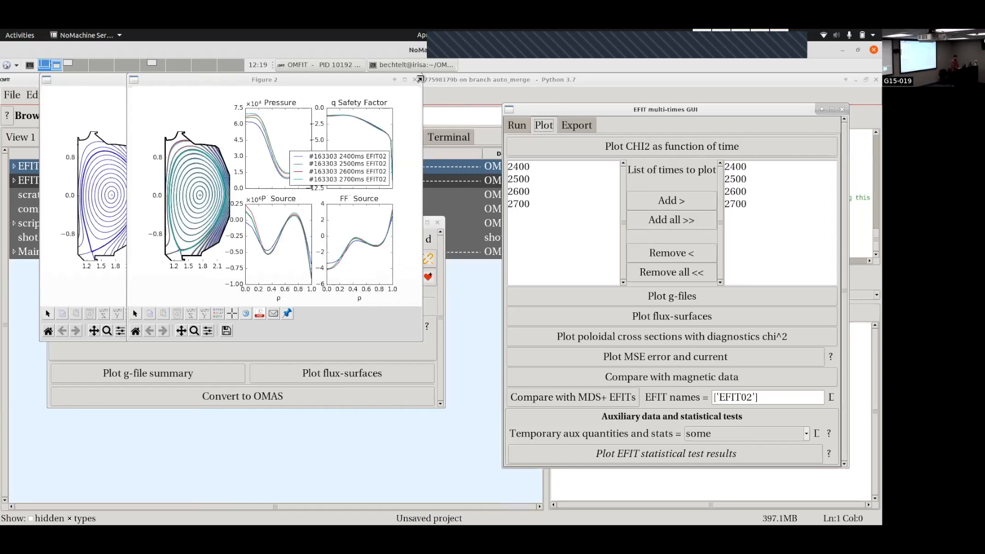
pyautogui.click(415, 81)
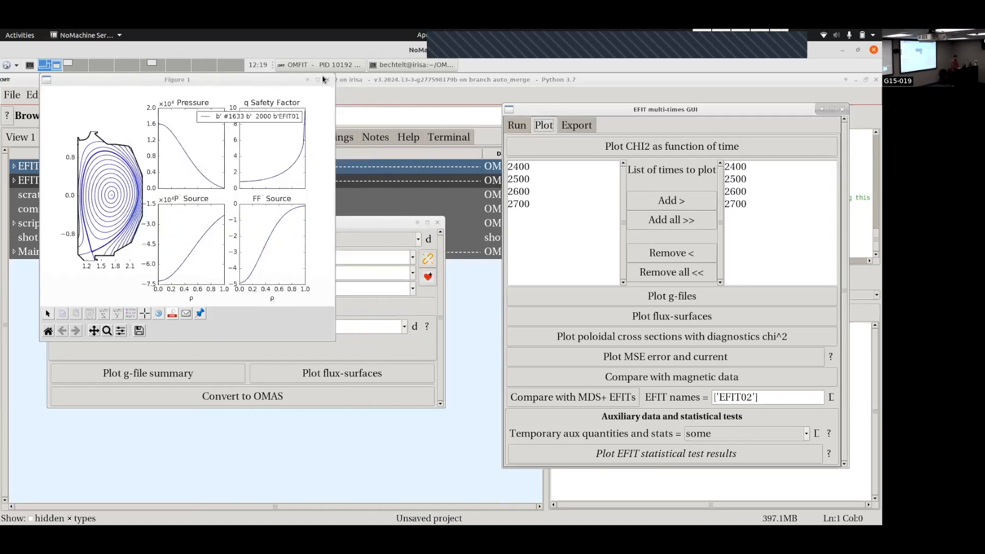
pyautogui.click(329, 80)
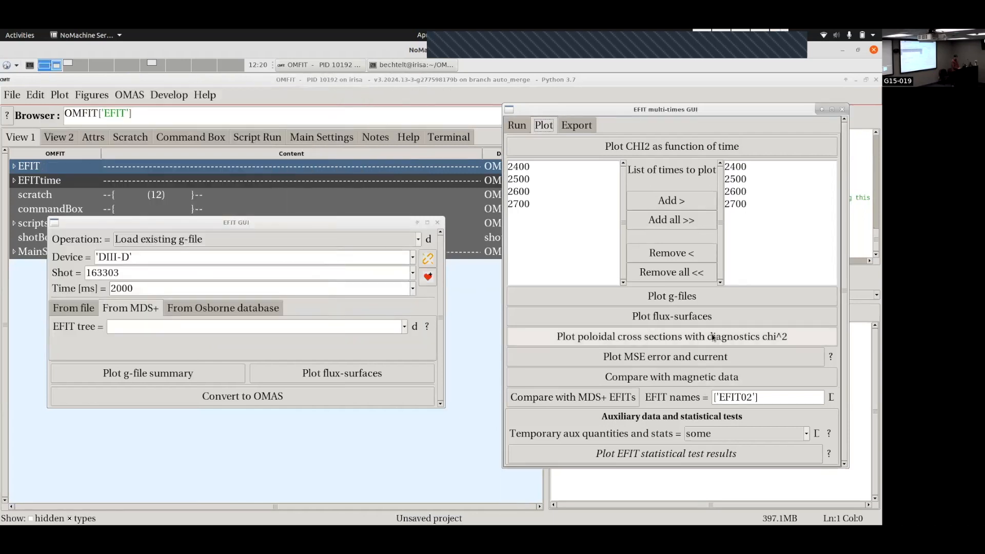
# Limit the list of times to plot to 2400 and plot the poloidal cross sections with diagnostics chi^2.
pyautogui.click(675, 270)
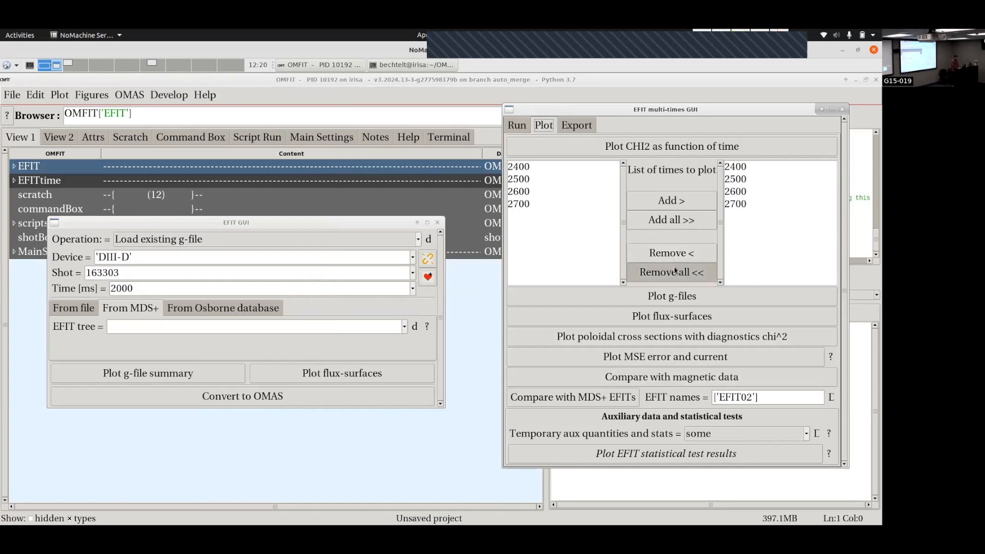
pyautogui.click(569, 168)
pyautogui.click(657, 204)
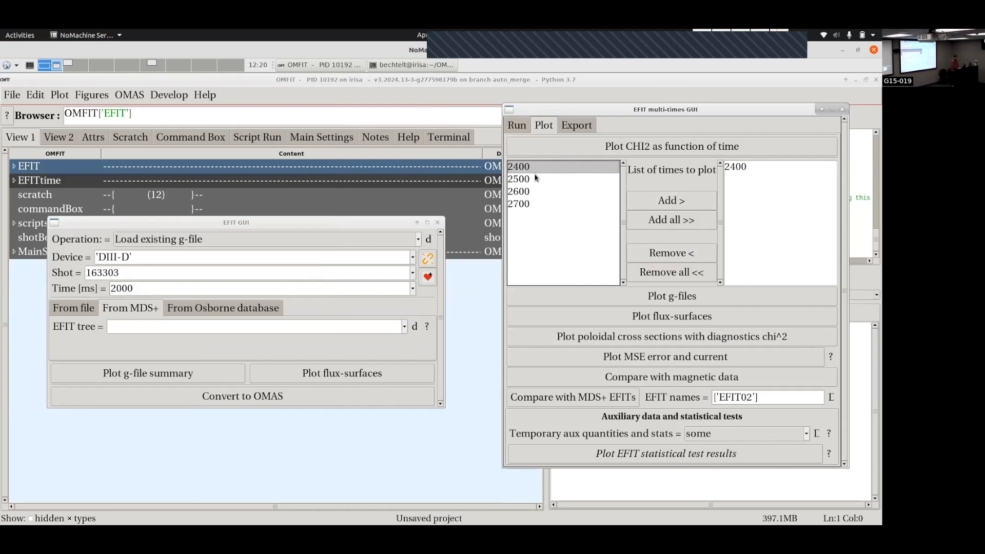
pyautogui.click(605, 342)
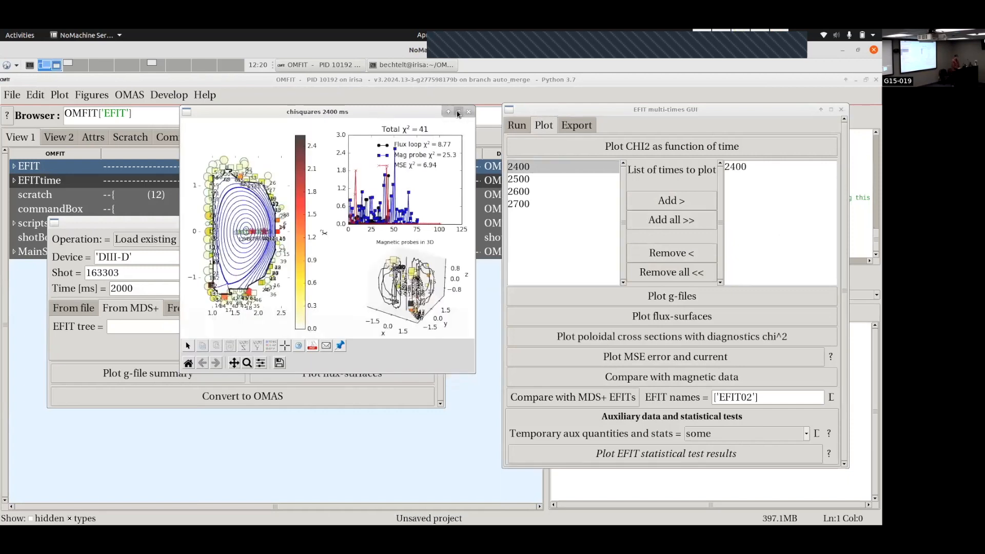
# Enlarge the chisquares figure to examine magnetic probe 51 by the vessel's lower inboard corner, then return the figure to a small window.
pyautogui.click(458, 112)
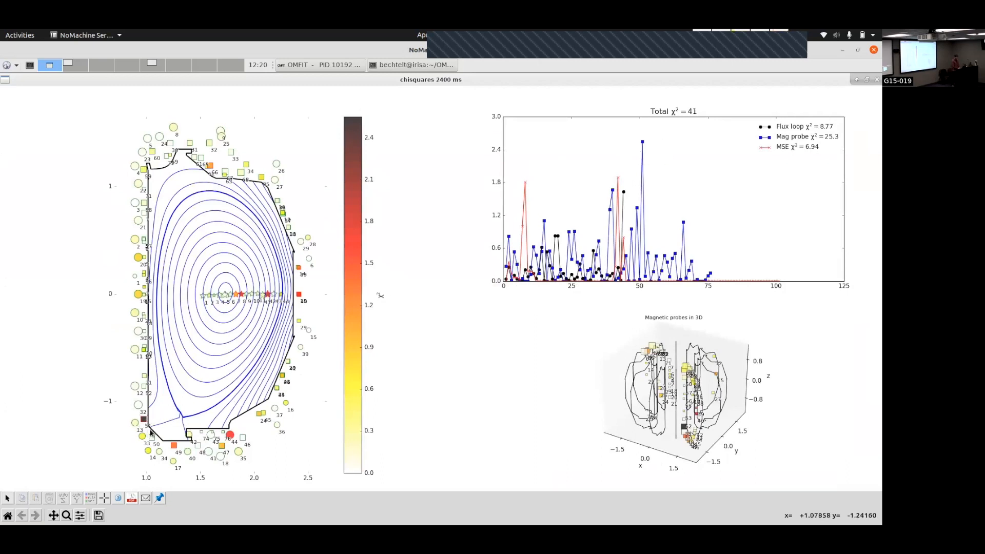
pyautogui.click(66, 514)
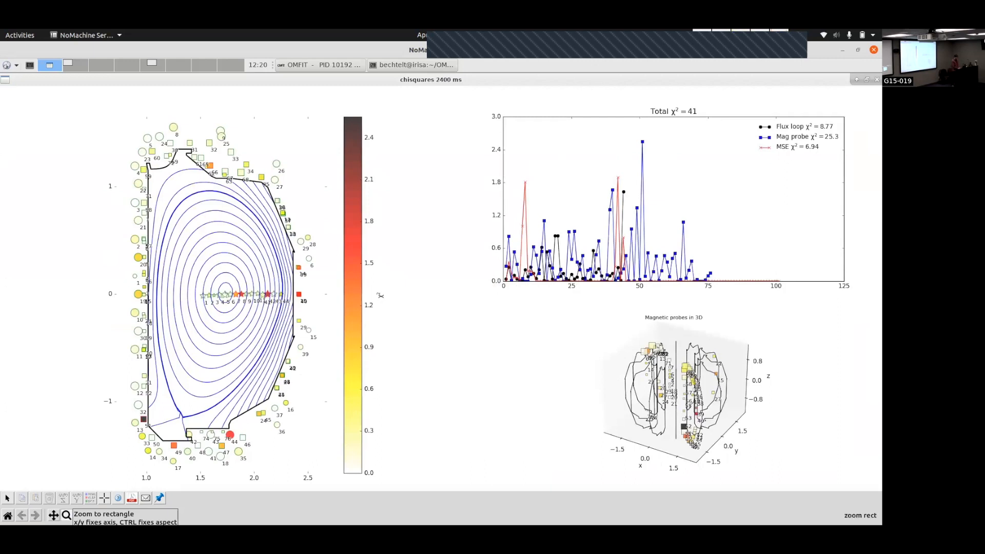
pyautogui.moveTo(128, 407); pyautogui.dragTo(161, 438)
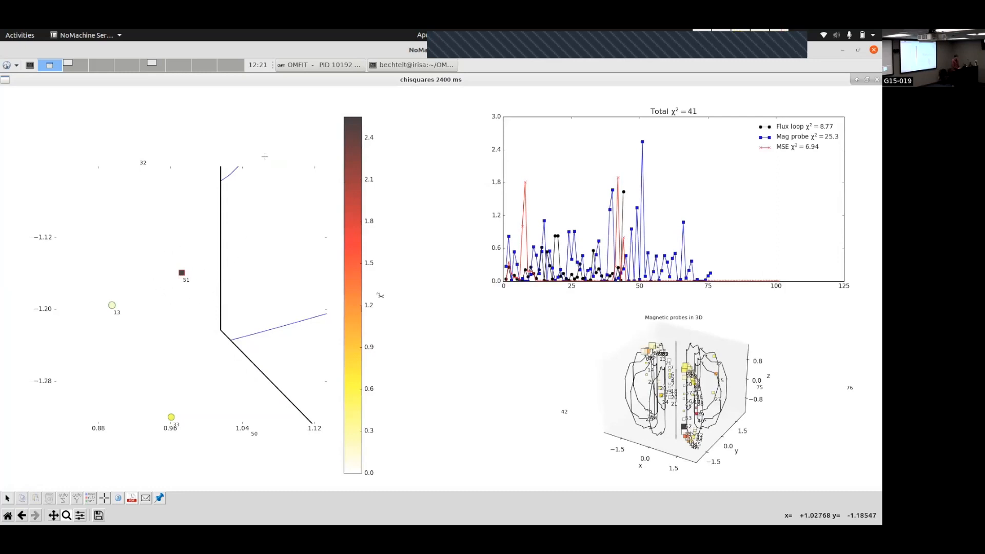
pyautogui.moveTo(248, 84); pyautogui.dragTo(836, 262)
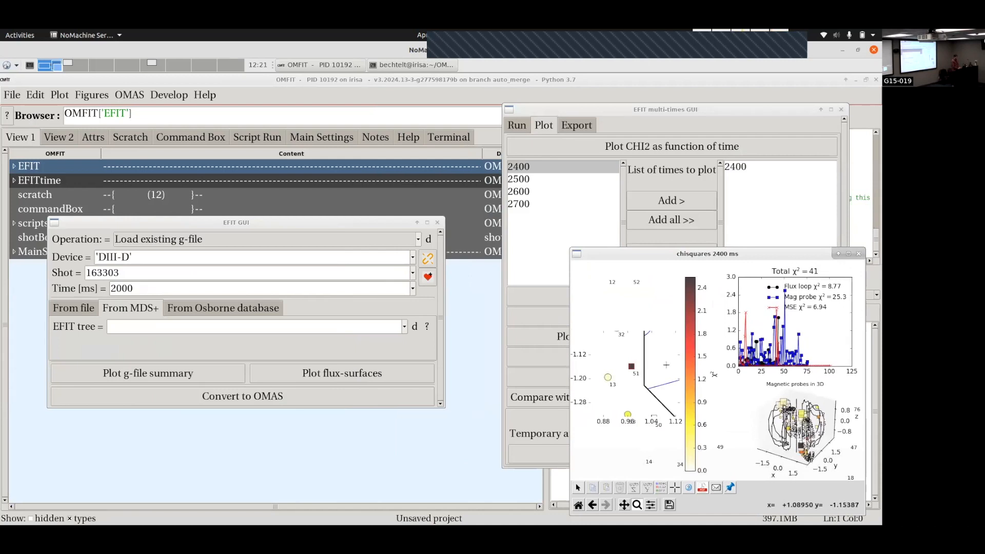
pyautogui.hotkey('ctrl', 'alt', 'Down')
pyautogui.hotkey('ctrl', 'alt', 'Up')
pyautogui.hotkey('ctrl', 'alt', 'Up')
pyautogui.press('Right')
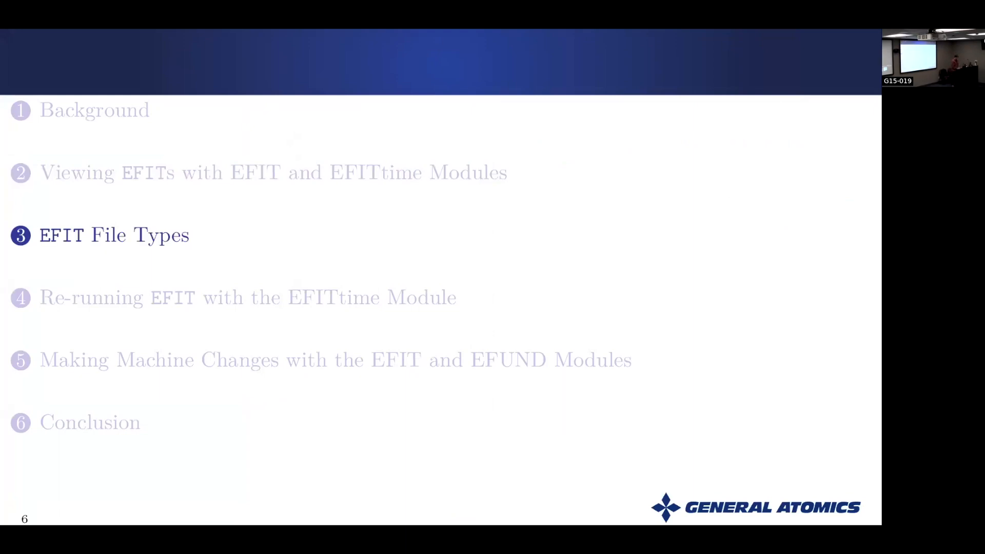
pyautogui.press('Right')
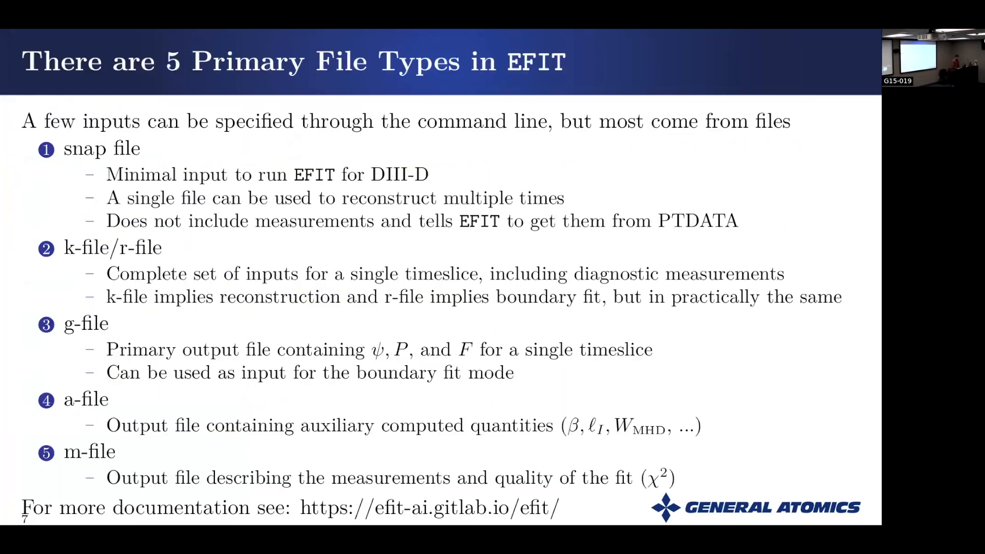
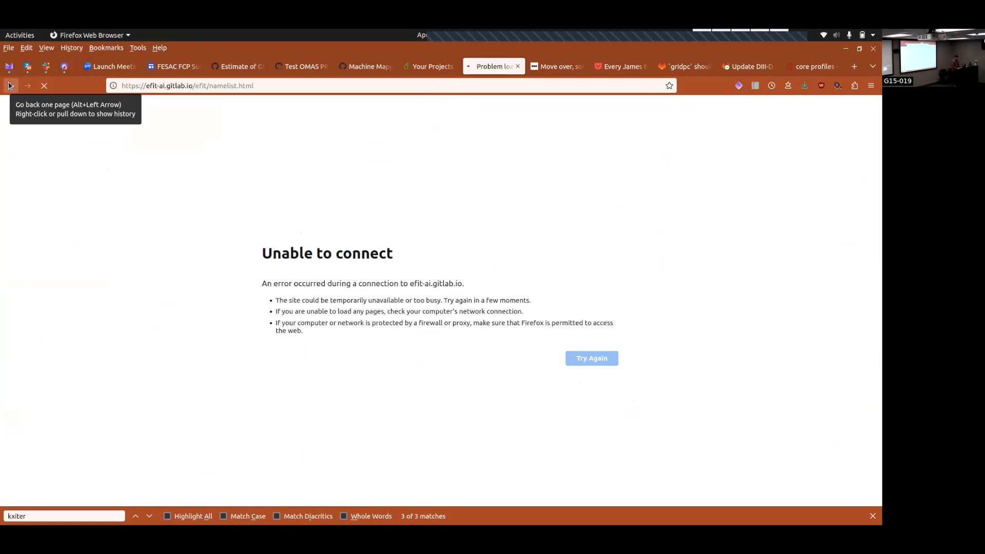
pyautogui.hotkey('ctrl', 'alt', 'Down')
pyautogui.hotkey('ctrl', 'alt', 'Down')
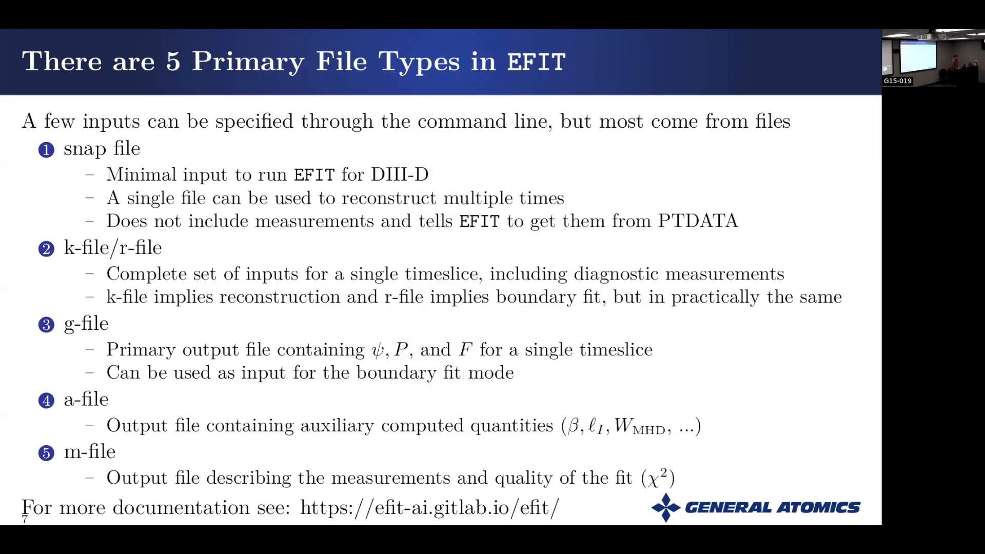
pyautogui.press('Right')
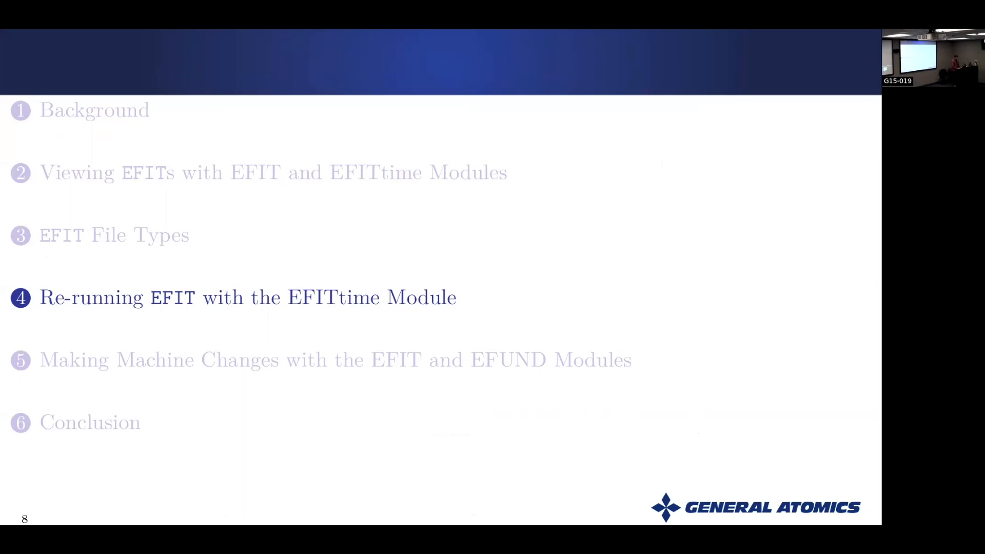
pyautogui.hotkey('ctrl', 'alt', 'Up')
pyautogui.hotkey('ctrl', 'alt', 'Down')
pyautogui.hotkey('ctrl', 'alt', 'Down')
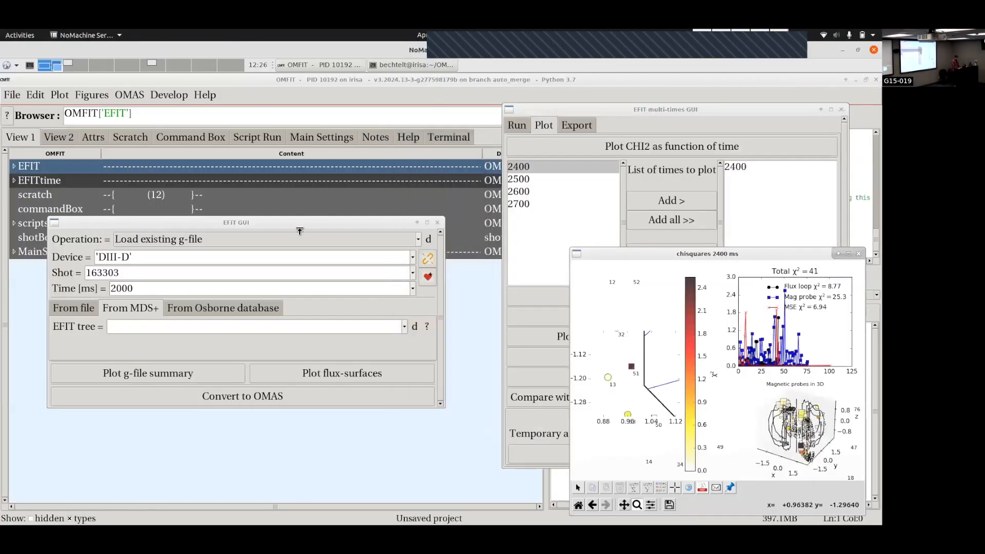
# Close the EFIT and EFIT multi-times GUIs and import a second copy of the EFITtime module.
pyautogui.click(437, 222)
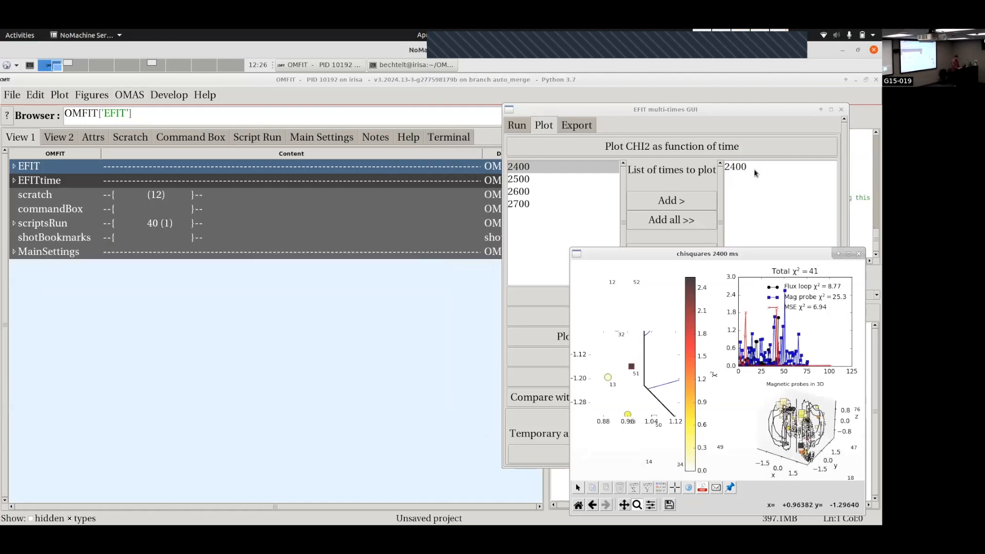
pyautogui.click(841, 110)
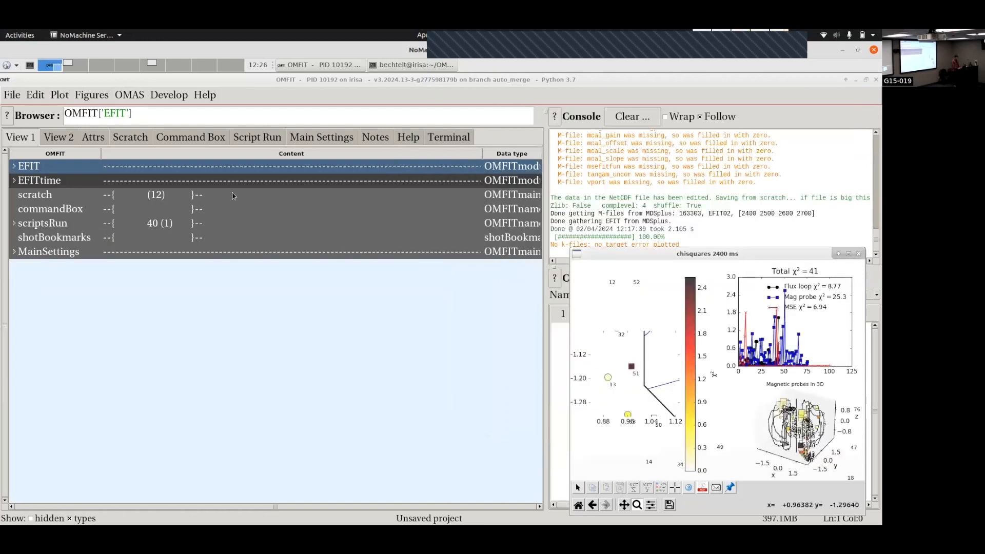
pyautogui.click(11, 95)
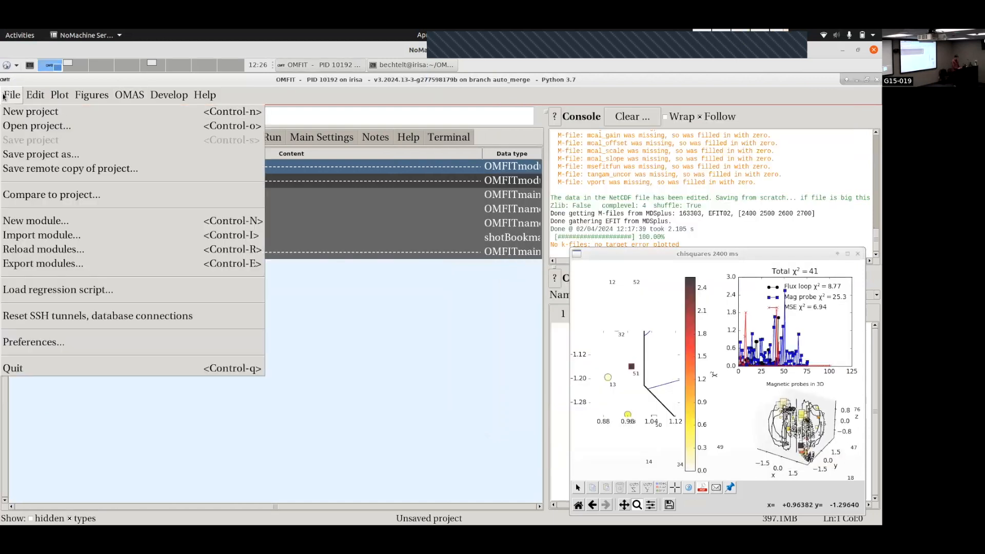
pyautogui.click(29, 237)
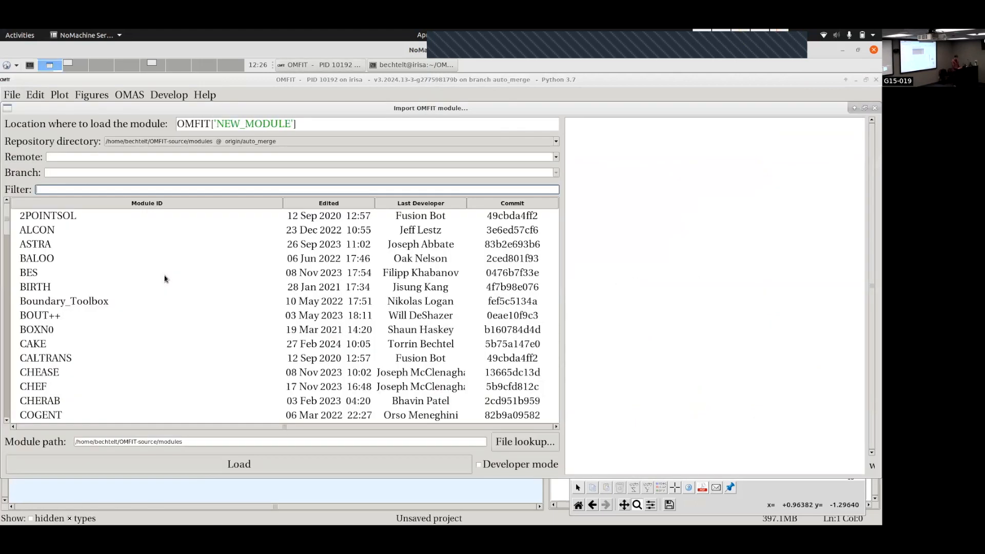
pyautogui.scroll(-1, 70, 314)
pyautogui.scroll(-2, 70, 314)
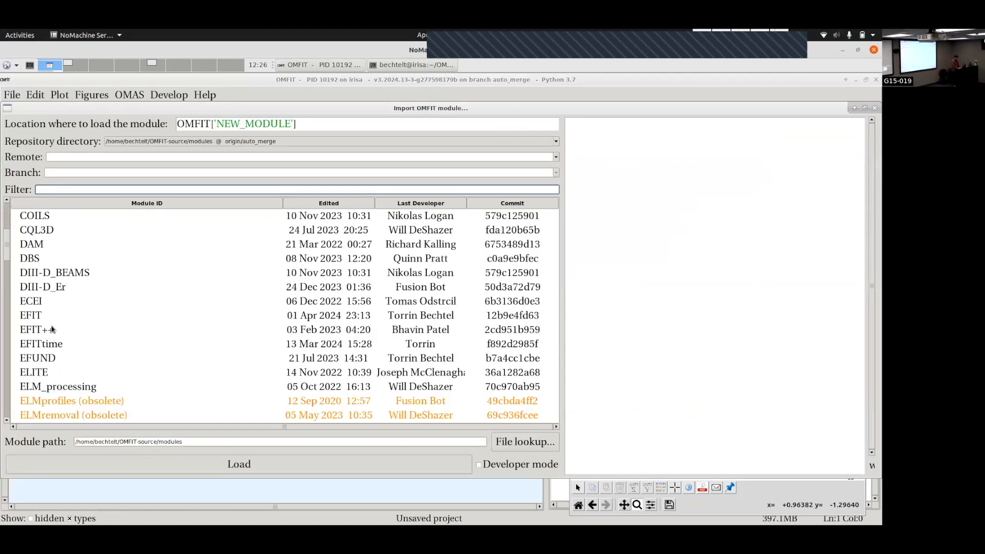
pyautogui.doubleClick(43, 343)
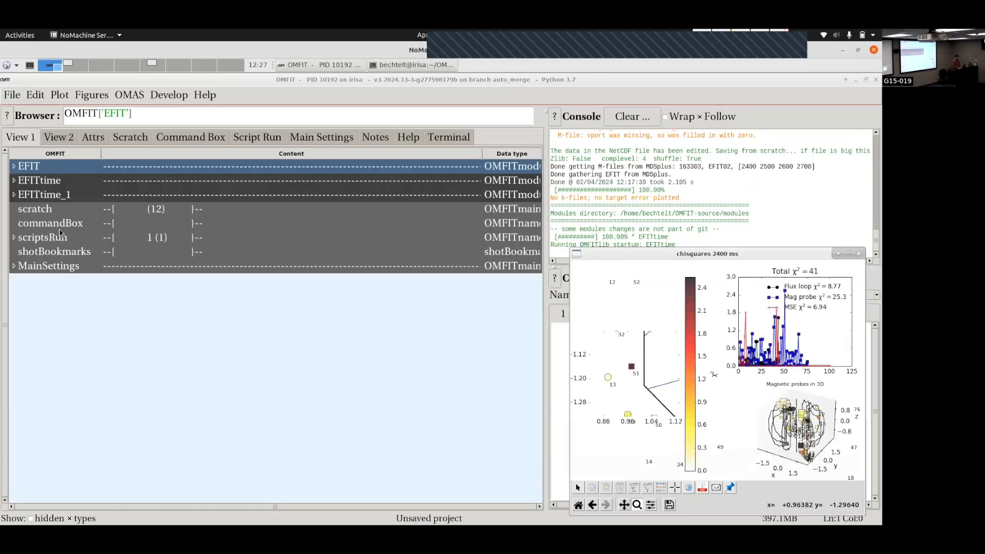
# Open the GUI of the newly imported EFITtime module and set its operation to Generate k-files from SNAP file.
pyautogui.click(37, 200)
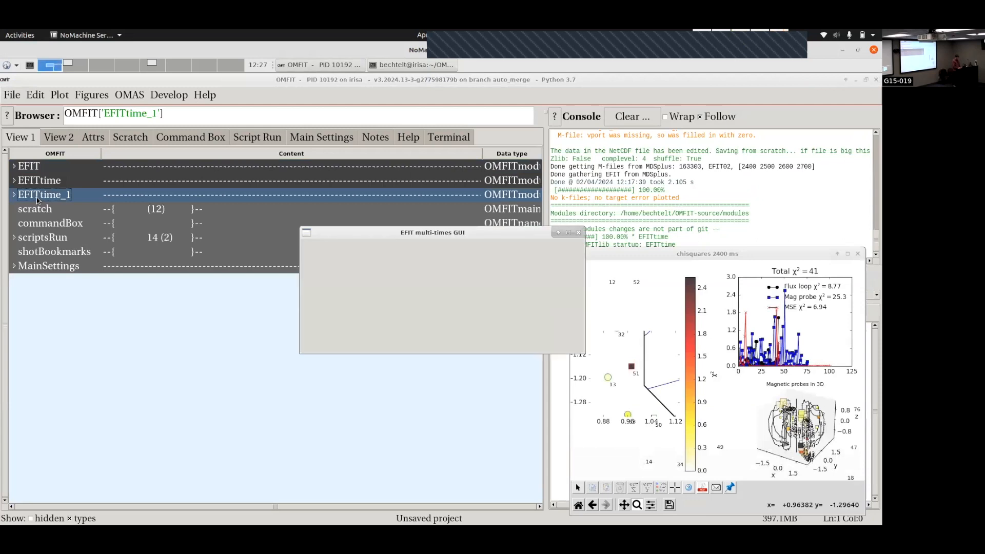
pyautogui.click(429, 267)
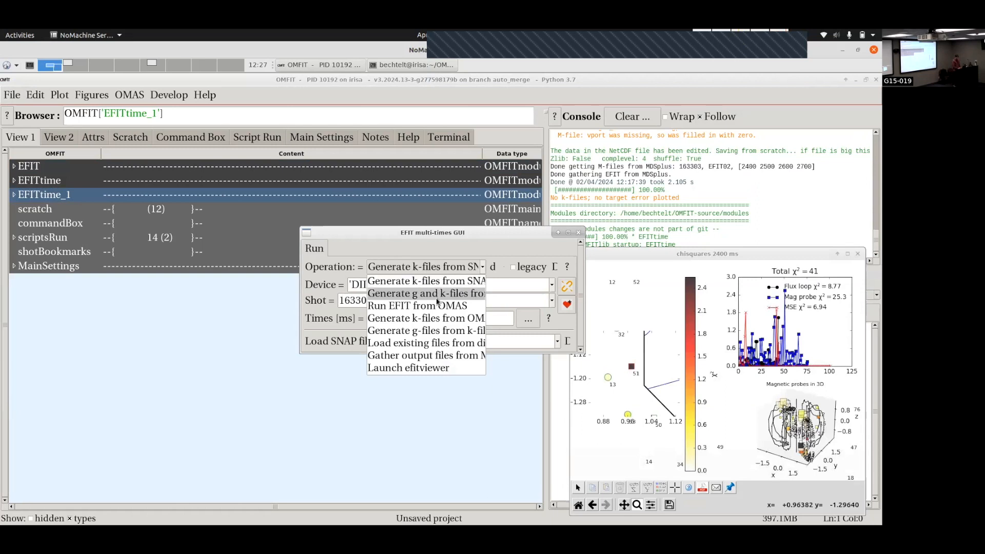
pyautogui.click(447, 297)
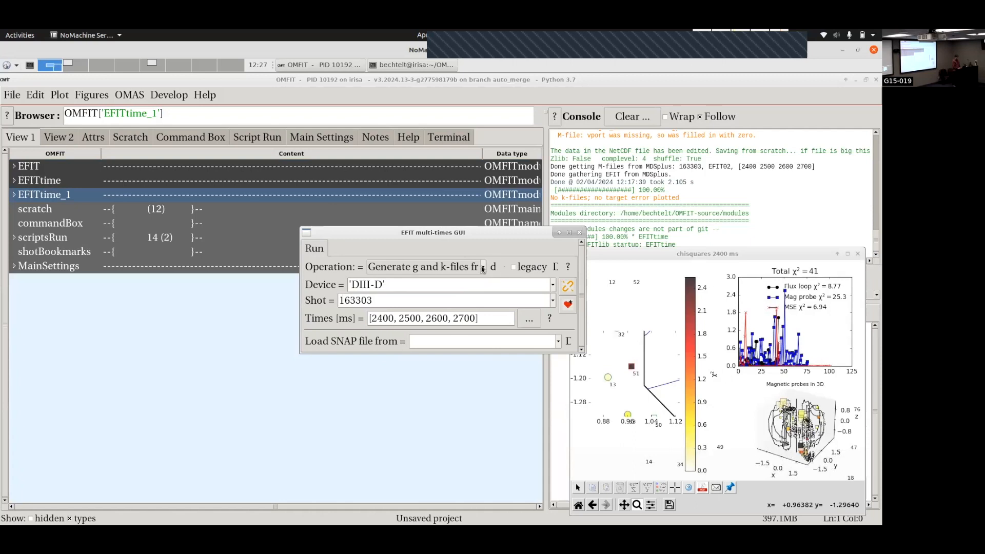
pyautogui.click(482, 268)
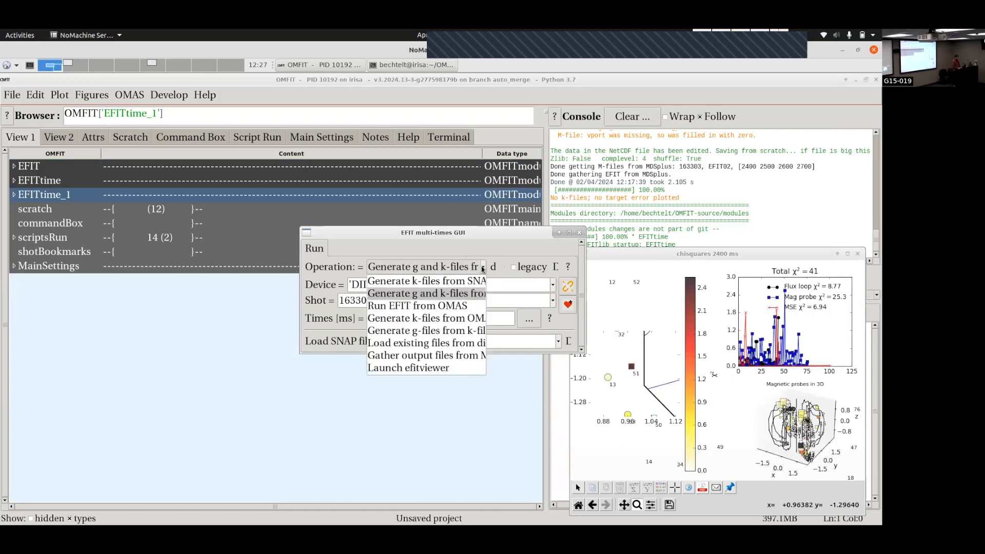
pyautogui.click(460, 281)
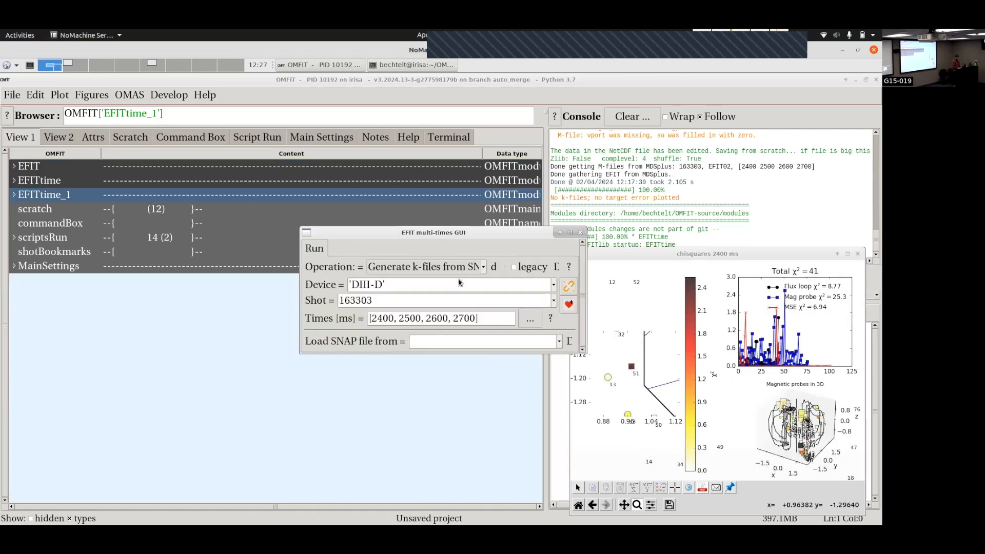
# Load the SNAP file from the MDS+ database for EFIT tree EFIT02 MSE (28 Jul 2015 @ 08:28) and generate the k-files.
pyautogui.click(557, 342)
pyautogui.click(505, 367)
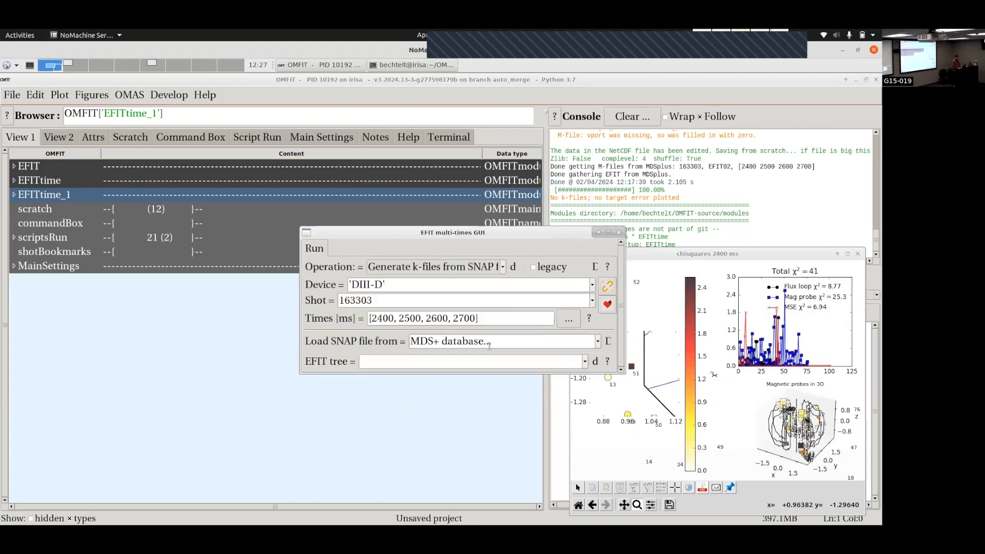
pyautogui.click(584, 363)
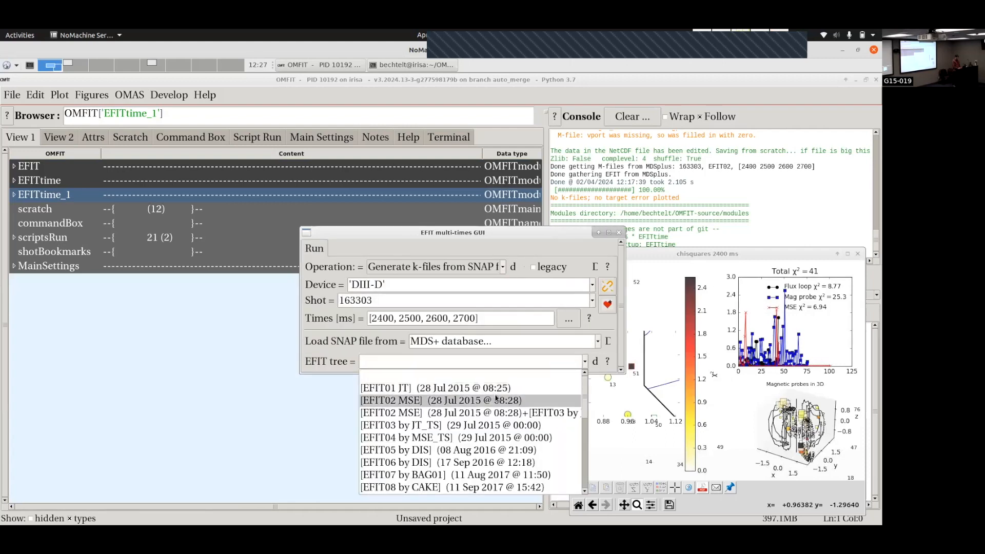
pyautogui.click(494, 395)
pyautogui.moveTo(490, 229); pyautogui.dragTo(282, 140)
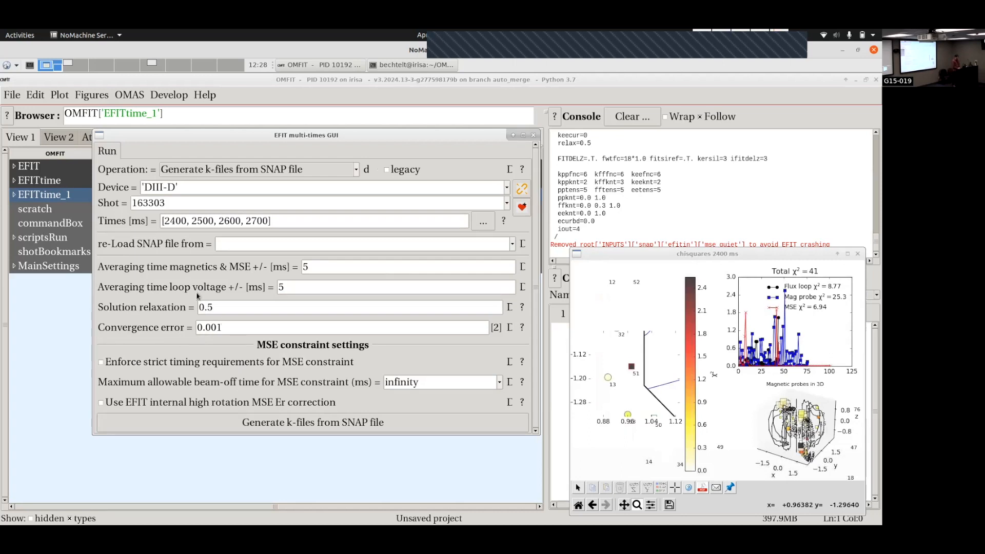
pyautogui.click(226, 420)
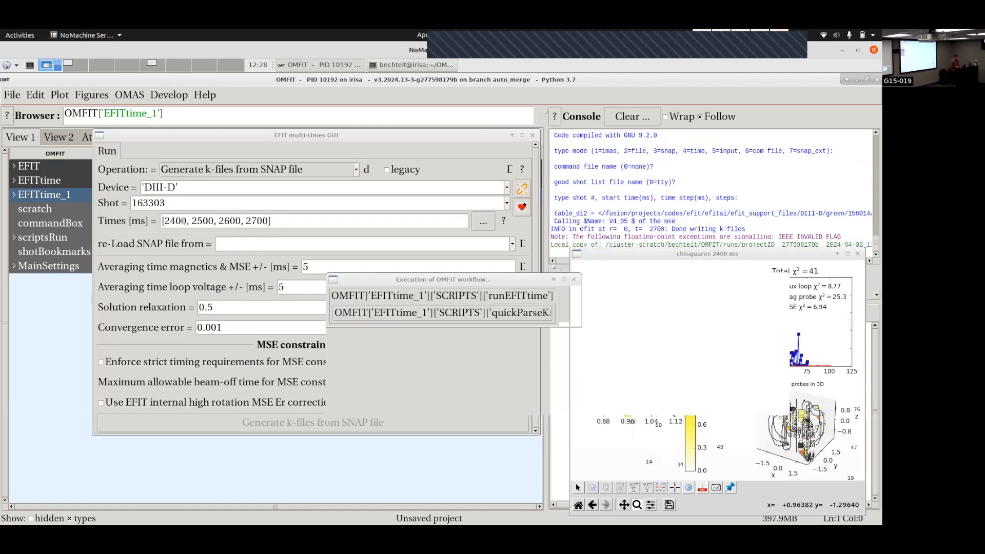
# Switch the operation to Generate g-files from k-files and review its magnetic constraint settings.
pyautogui.click(328, 169)
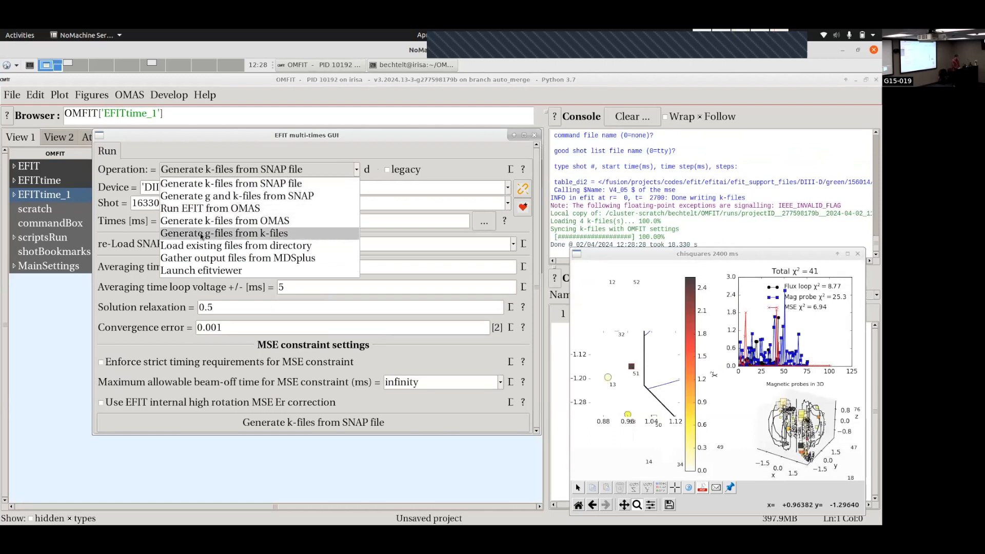
pyautogui.click(260, 234)
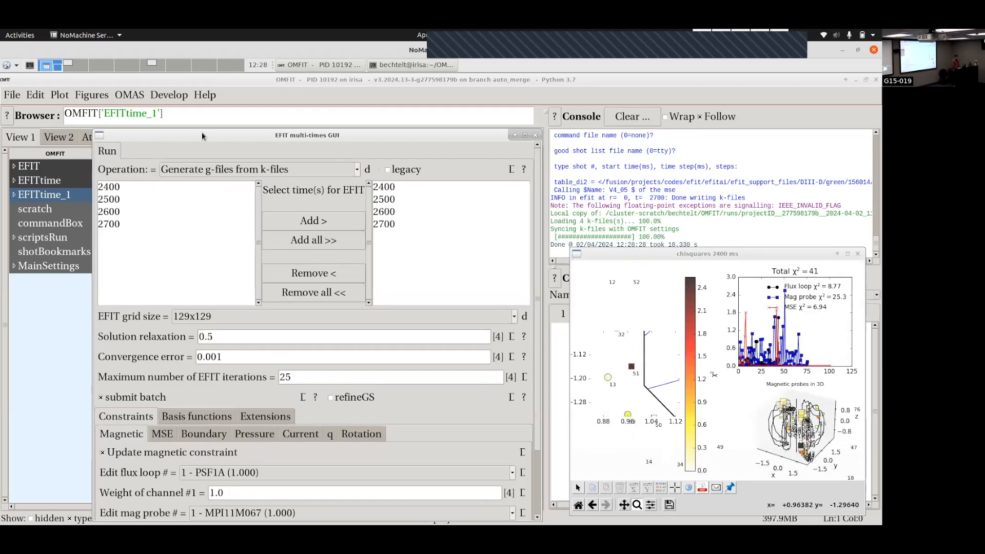
pyautogui.moveTo(201, 135); pyautogui.dragTo(199, 84)
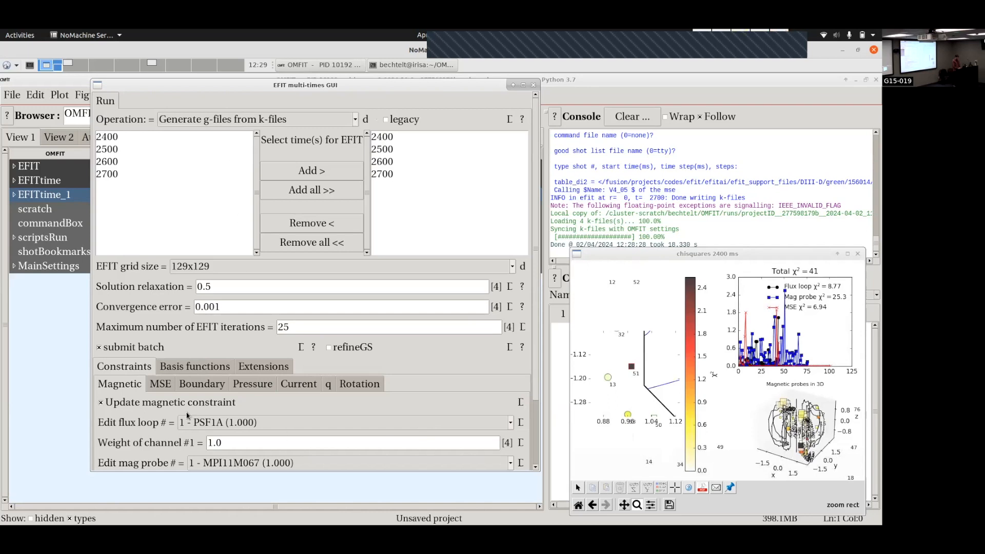
pyautogui.scroll(-3, 187, 415)
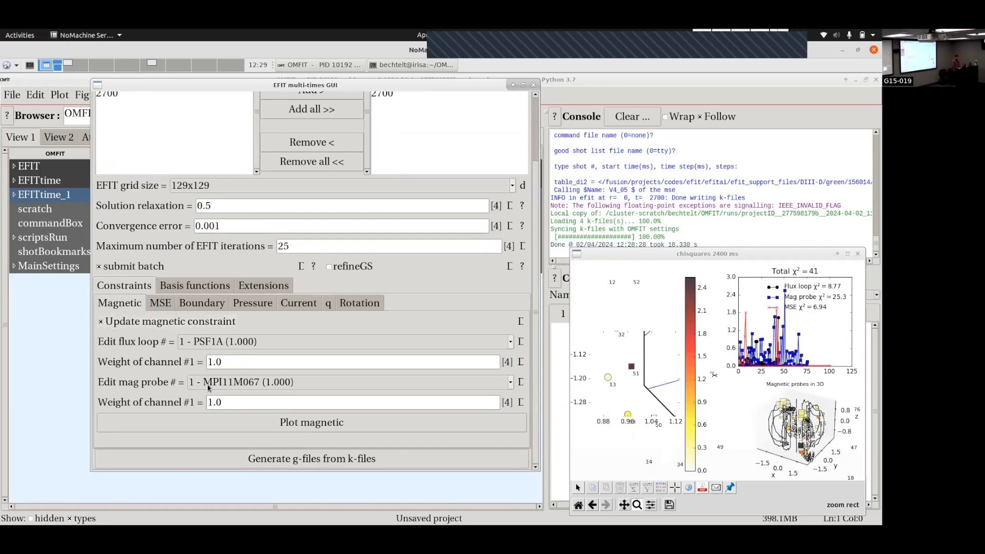
# Set the fitting weight of magnetic probe 51 (MPI4B322) to 0.0 in the magnetic constraints.
pyautogui.click(228, 386)
pyautogui.scroll(-5, 251, 449)
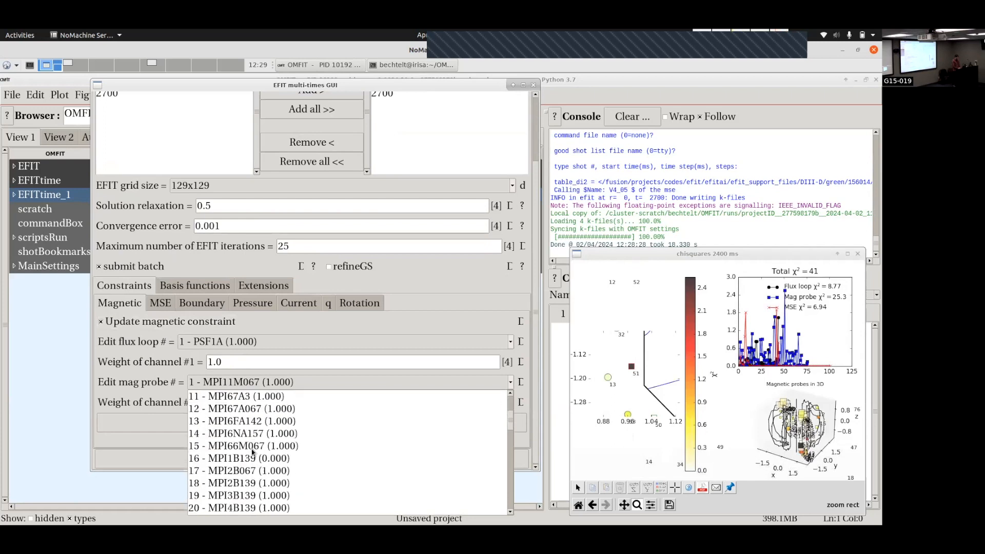
pyautogui.scroll(-6, 252, 452)
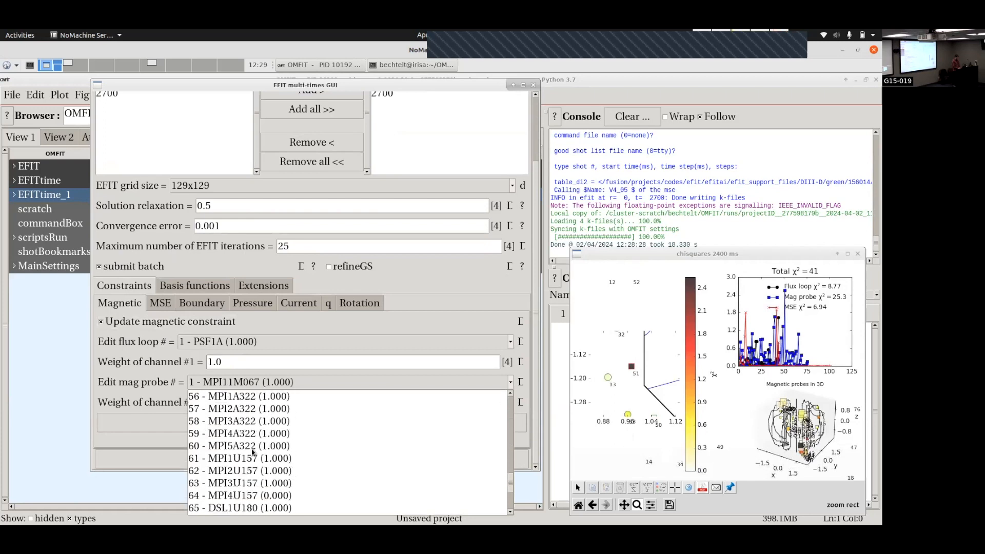
pyautogui.scroll(2, 253, 451)
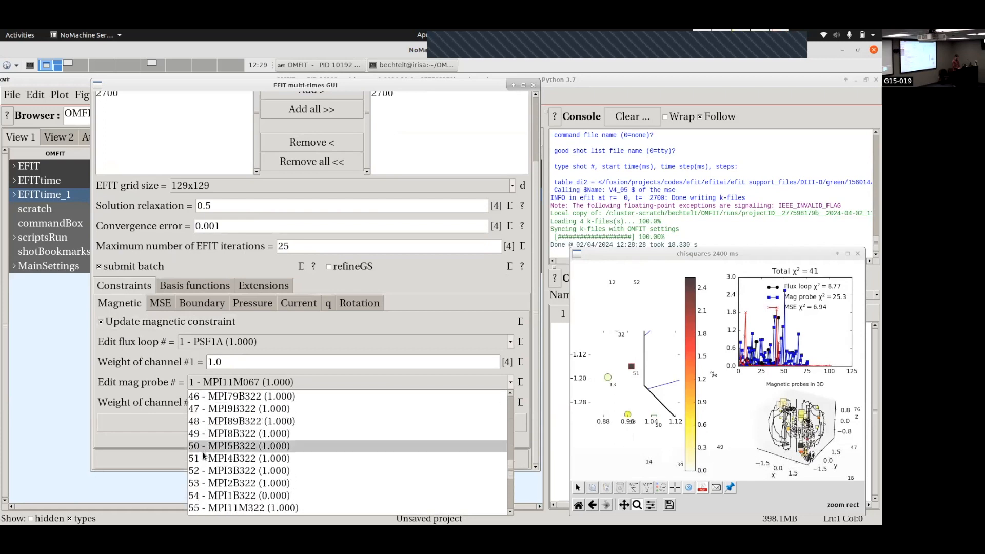
pyautogui.click(204, 458)
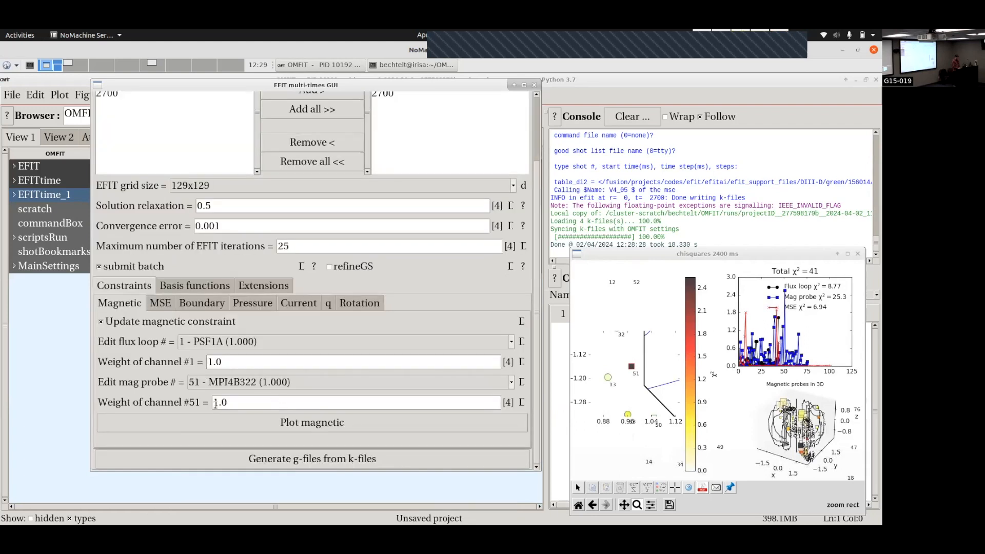
pyautogui.click(217, 402)
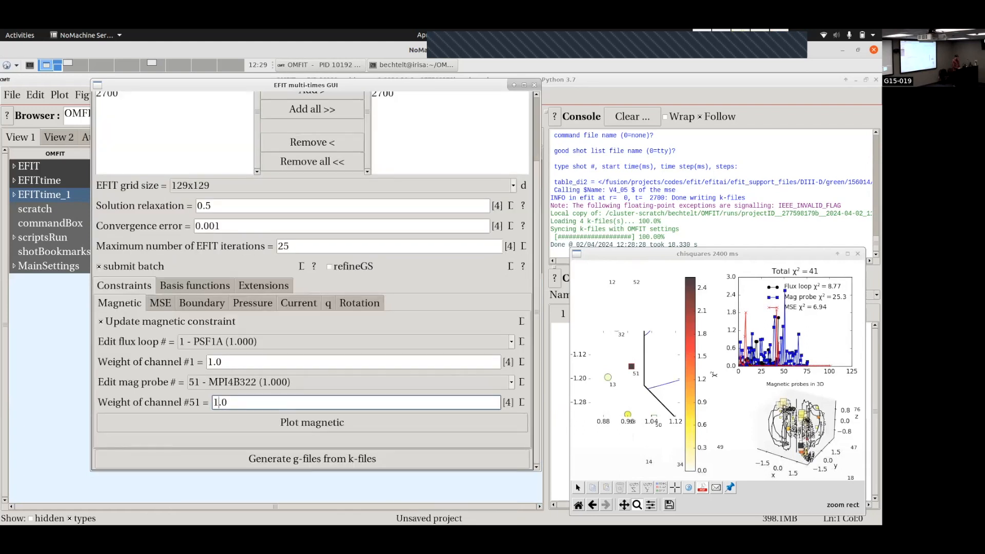
pyautogui.press('BackSpace')
pyautogui.write('0')
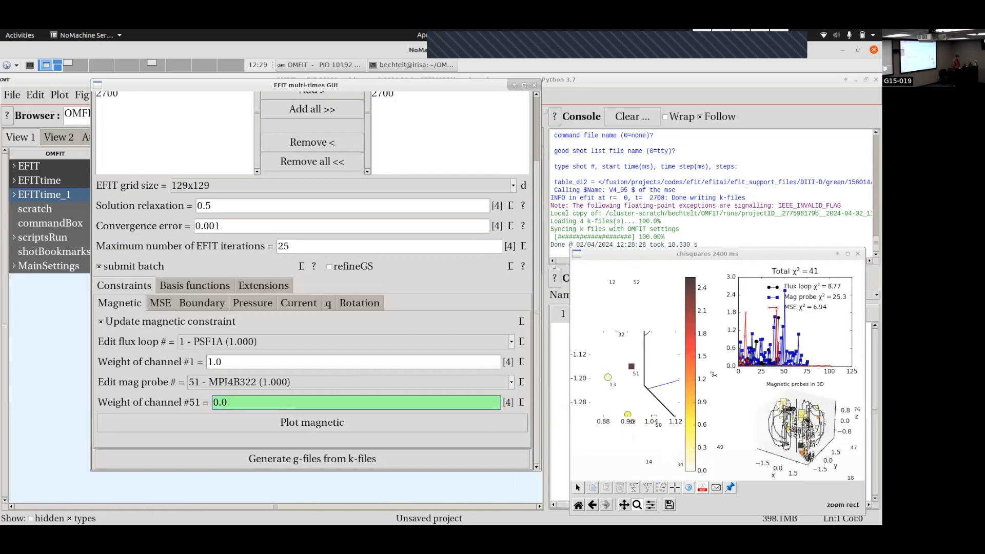
pyautogui.press('Return')
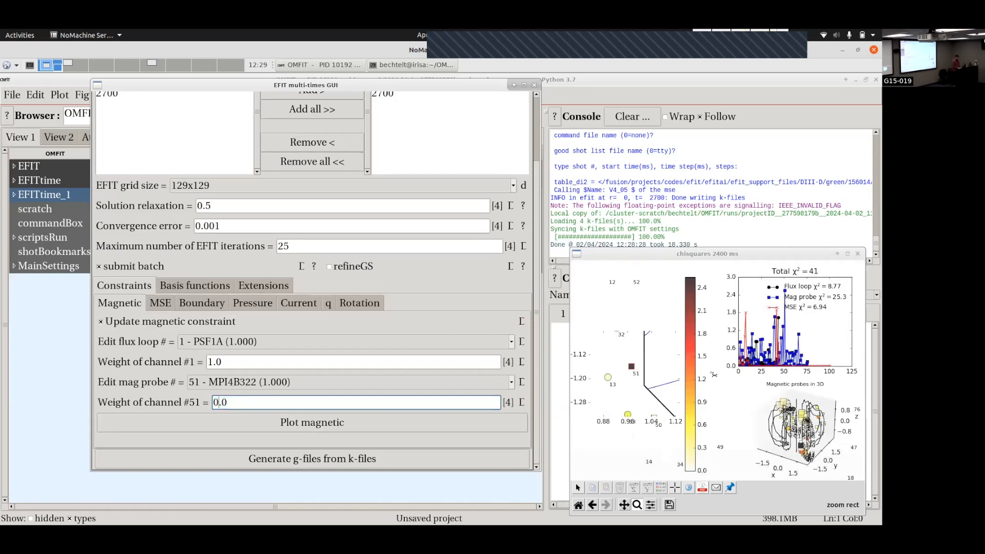
# Plot the magnetic constraints, zoom in around probe 51 to check its weight, and close the figure.
pyautogui.click(227, 417)
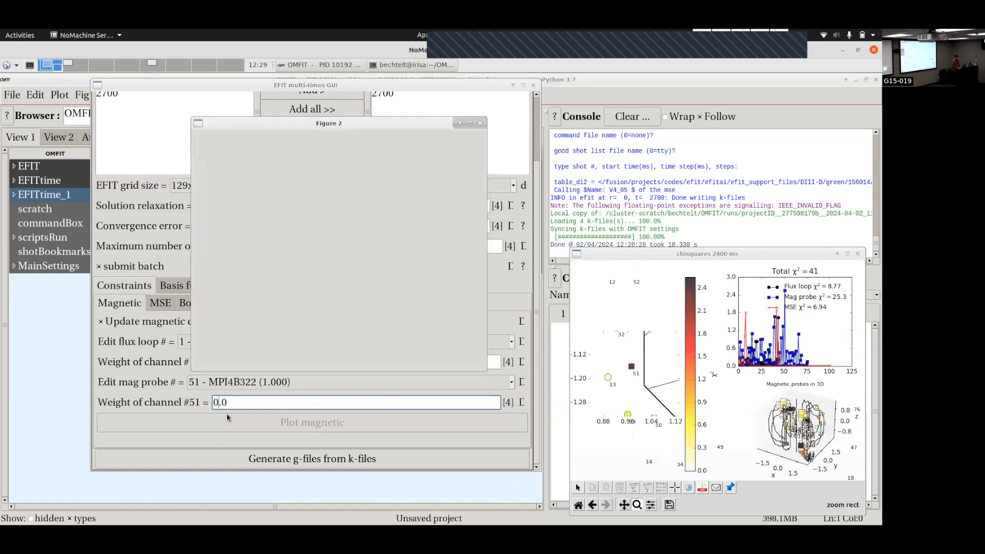
pyautogui.doubleClick(300, 124)
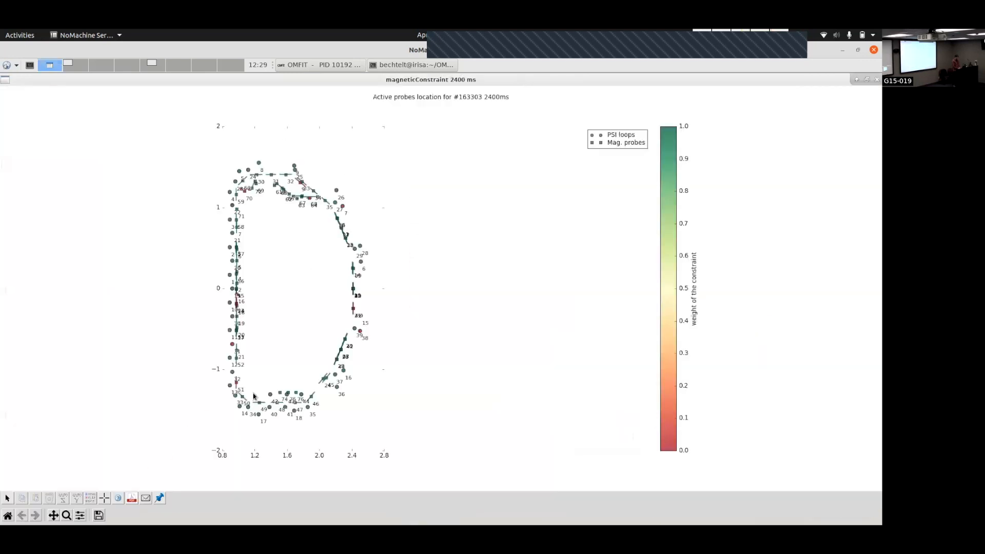
pyautogui.click(66, 515)
pyautogui.moveTo(257, 349); pyautogui.dragTo(220, 417)
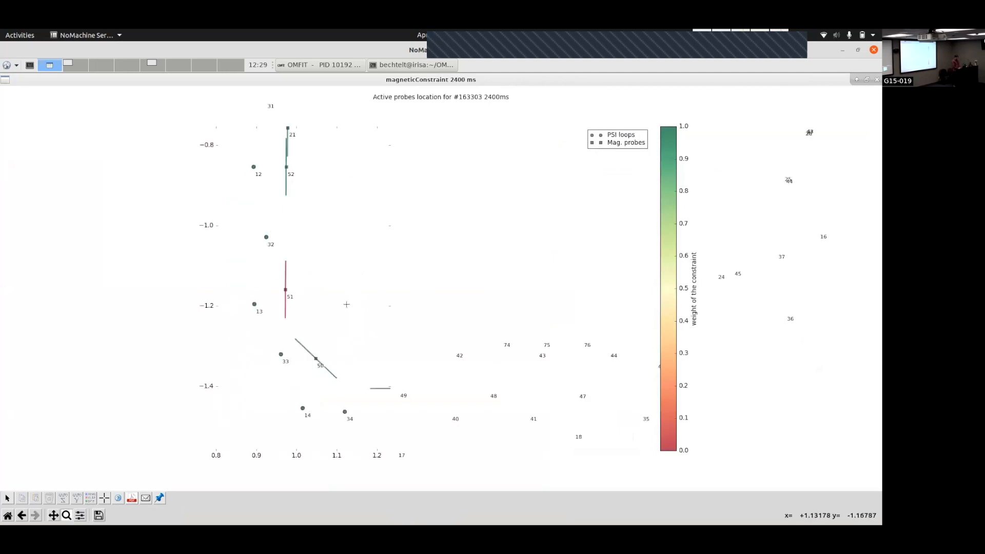
pyautogui.click(876, 80)
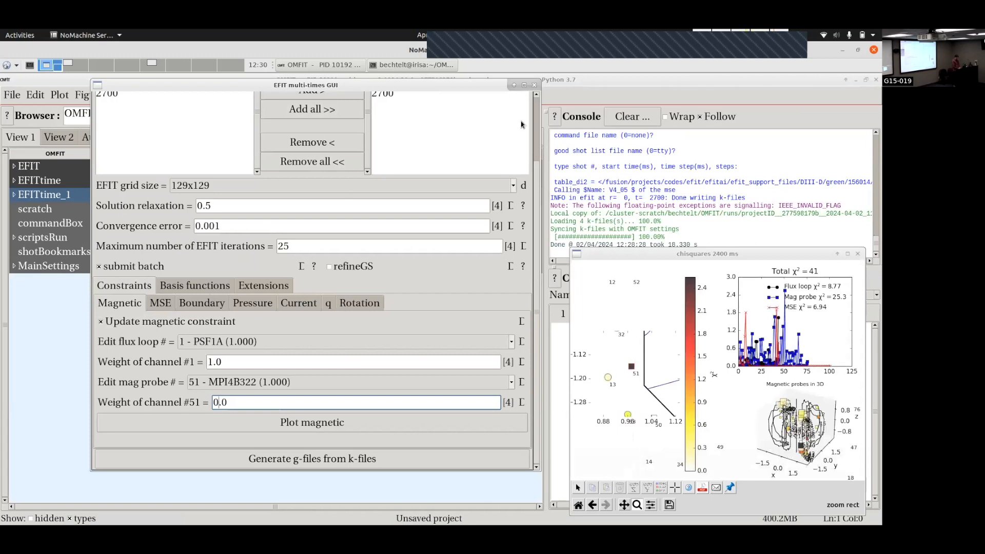
# Close the EFIT multi-times GUI and open the module setup of EFITtime_1.
pyautogui.click(534, 86)
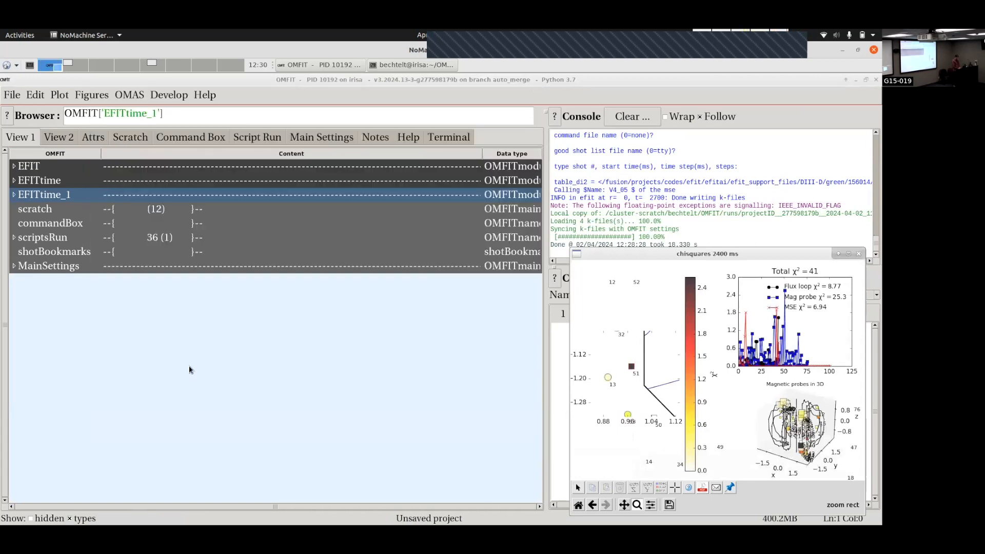
pyautogui.rightClick(53, 200)
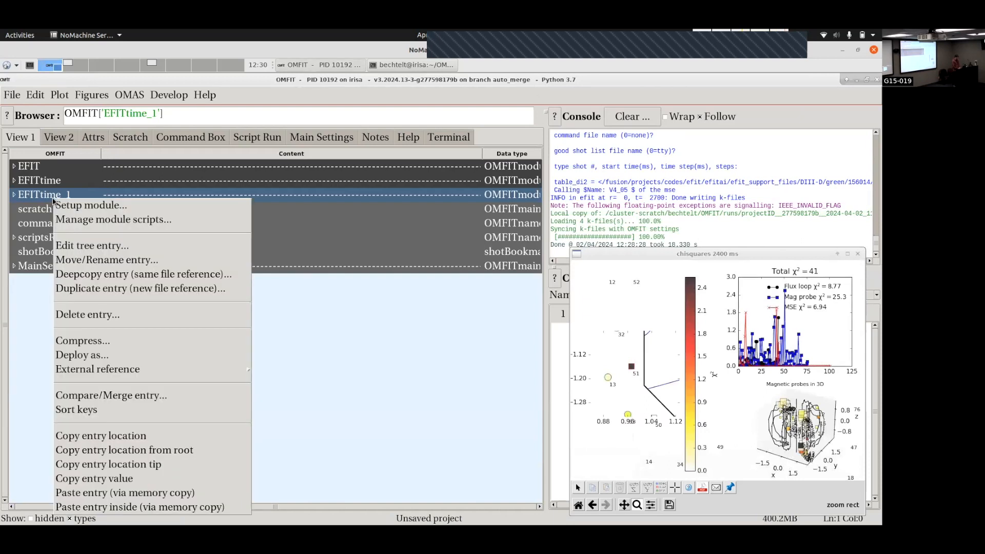
pyautogui.click(63, 205)
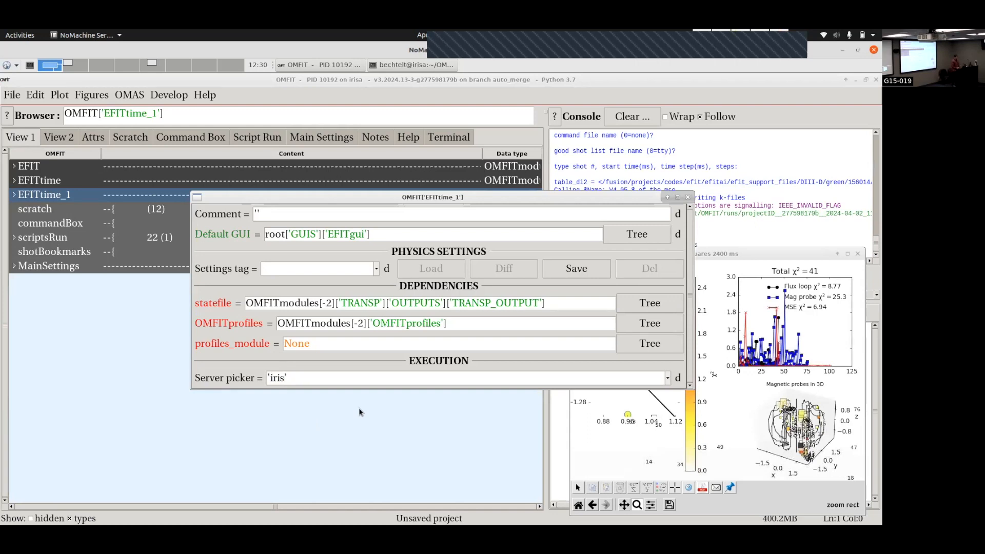
pyautogui.rightClick(72, 196)
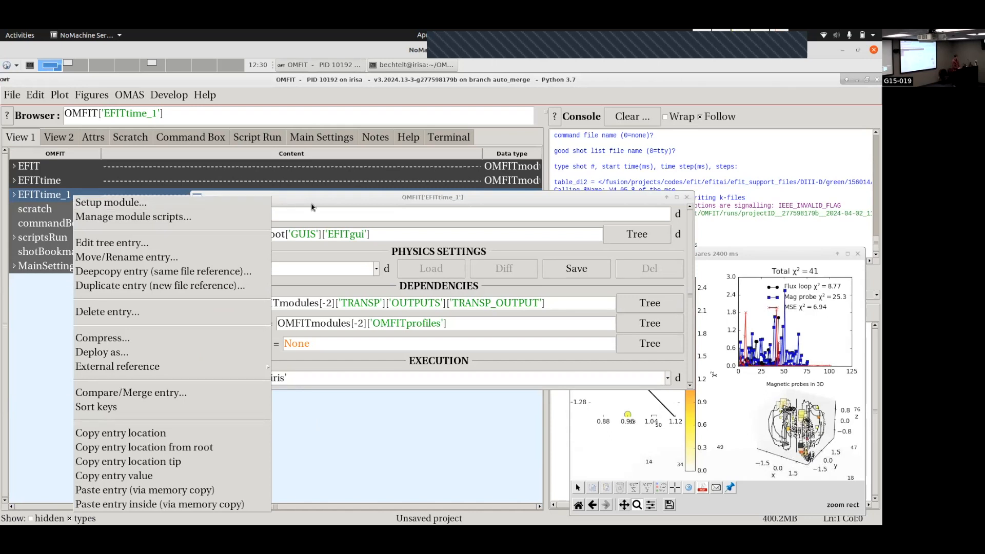
pyautogui.click(94, 203)
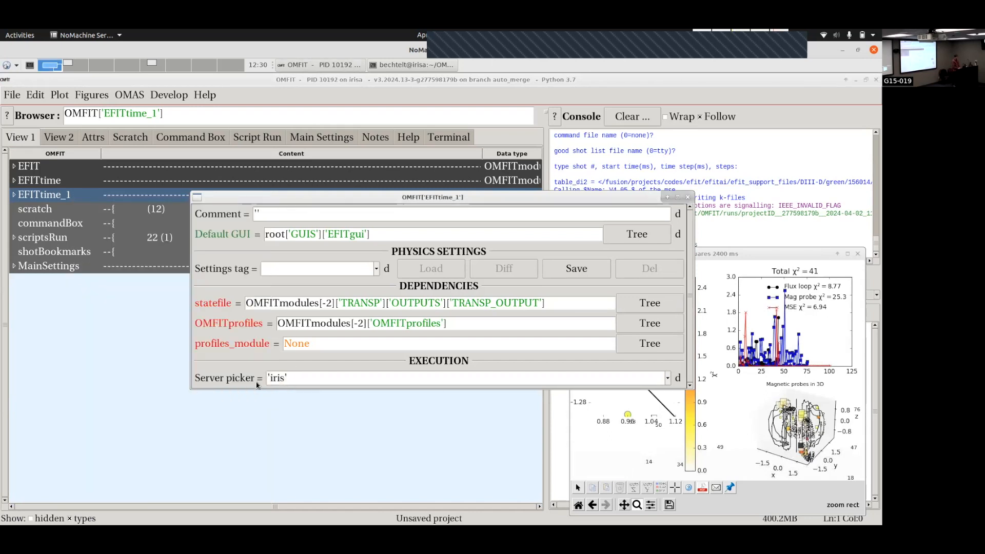
# Set the execution server of EFITtime_1 to 'omega'.
pyautogui.press('BackSpace')
pyautogui.press('BackSpace')
pyautogui.press('BackSpace')
pyautogui.press('BackSpace')
pyautogui.press('BackSpace')
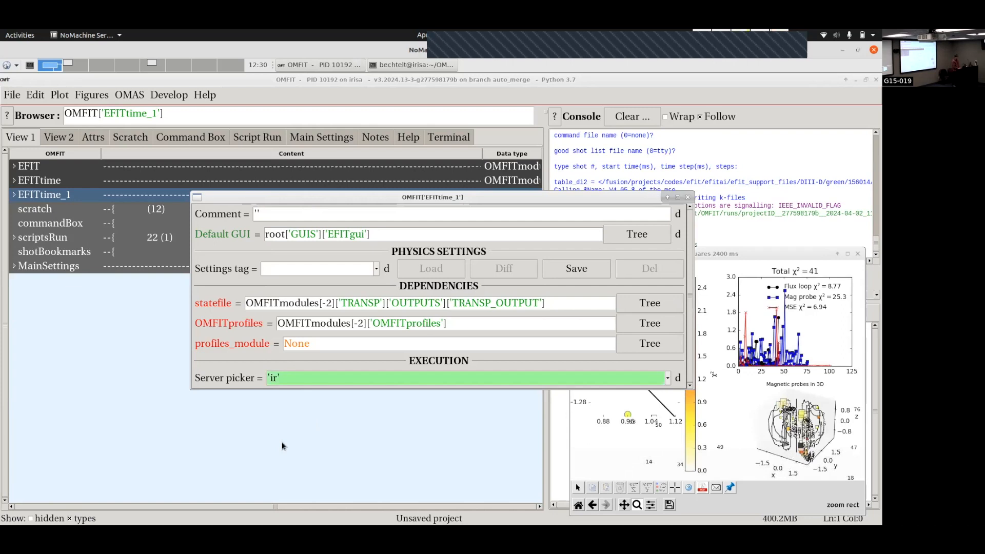
pyautogui.write("omega'")
pyautogui.press('Return')
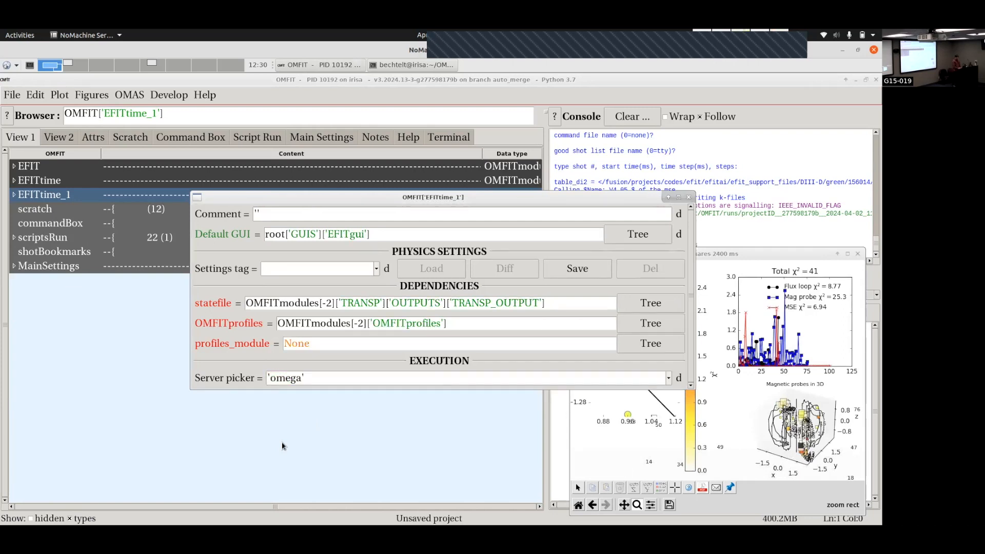
# Set the execution server of EFITtime_1 to 'perlmutter' and close the module setup.
pyautogui.click(301, 378)
pyautogui.press('BackSpace')
pyautogui.press('BackSpace')
pyautogui.press('BackSpace')
pyautogui.press('BackSpace')
pyautogui.press('BackSpace')
pyautogui.press('BackSpace')
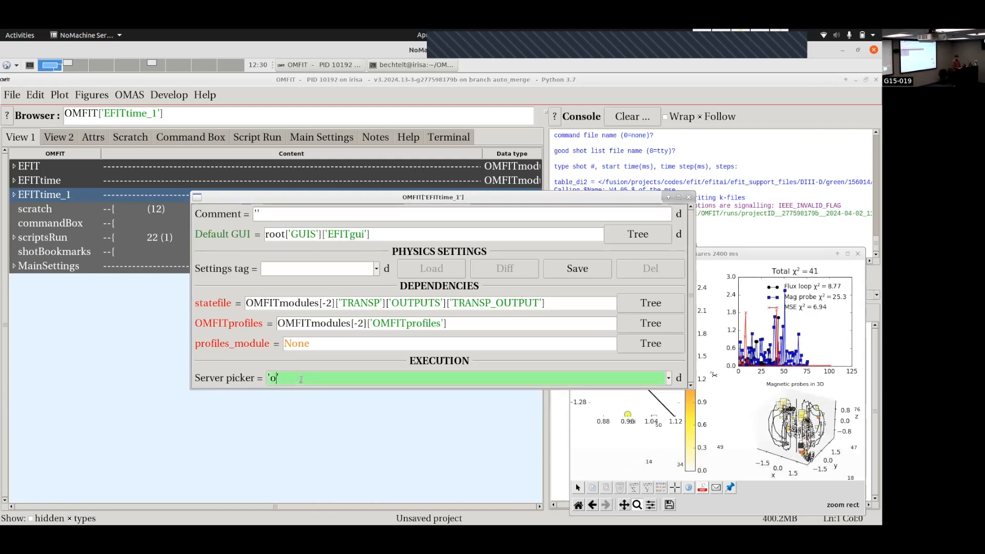
pyautogui.write("perlmu'tter")
pyautogui.press('Return')
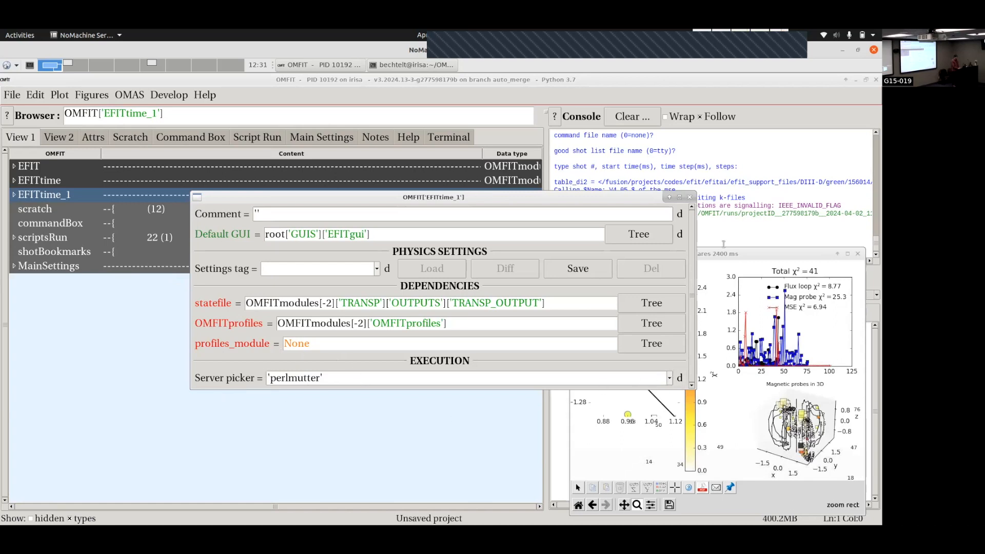
pyautogui.click(689, 198)
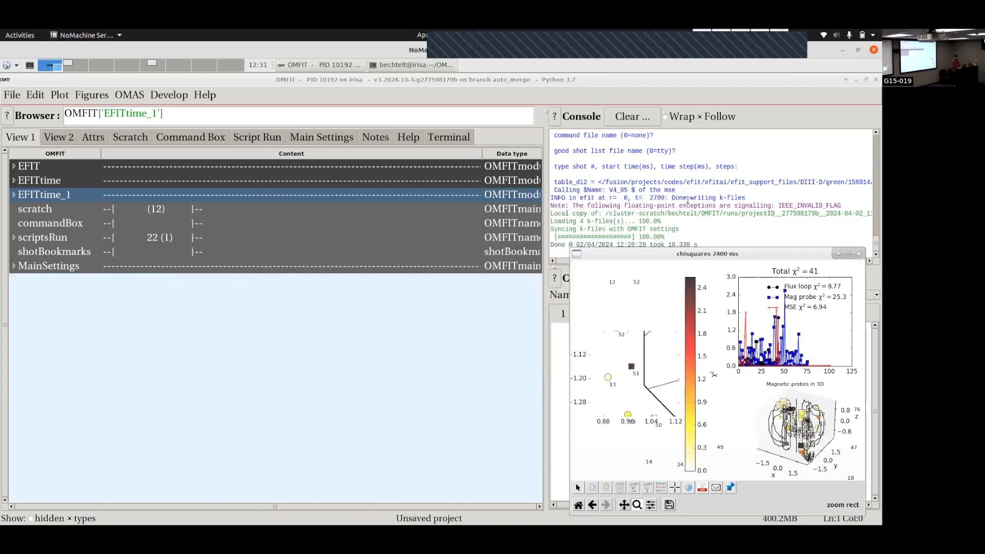
# Reopen the EFITtime_1 GUI with the operation Generate g-files from k-files and move its window clear of the console.
pyautogui.doubleClick(37, 198)
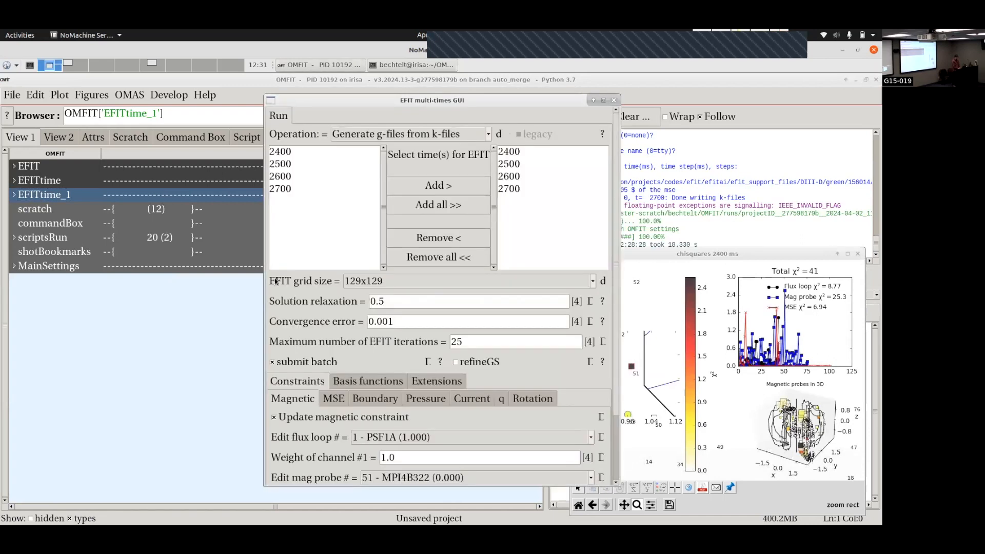
pyautogui.click(481, 140)
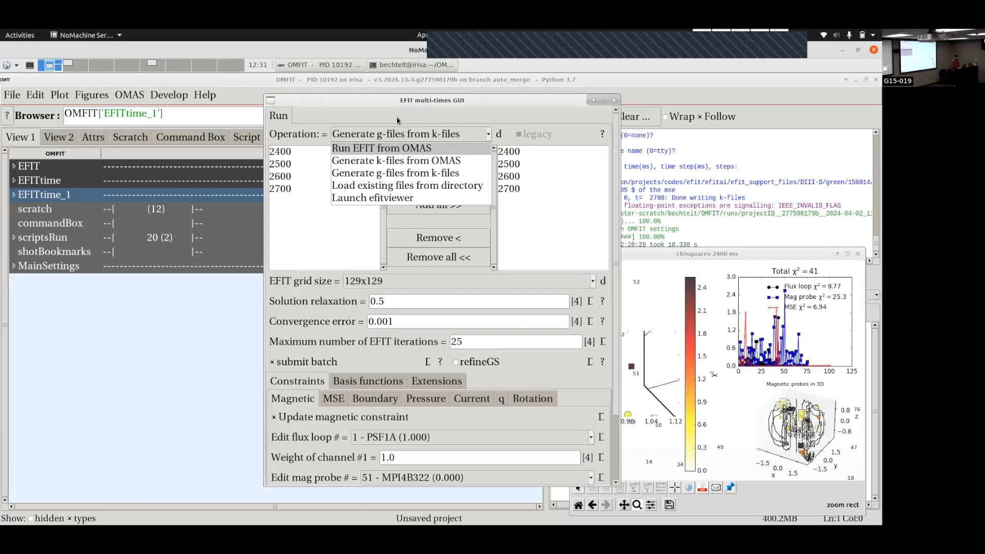
pyautogui.click(386, 180)
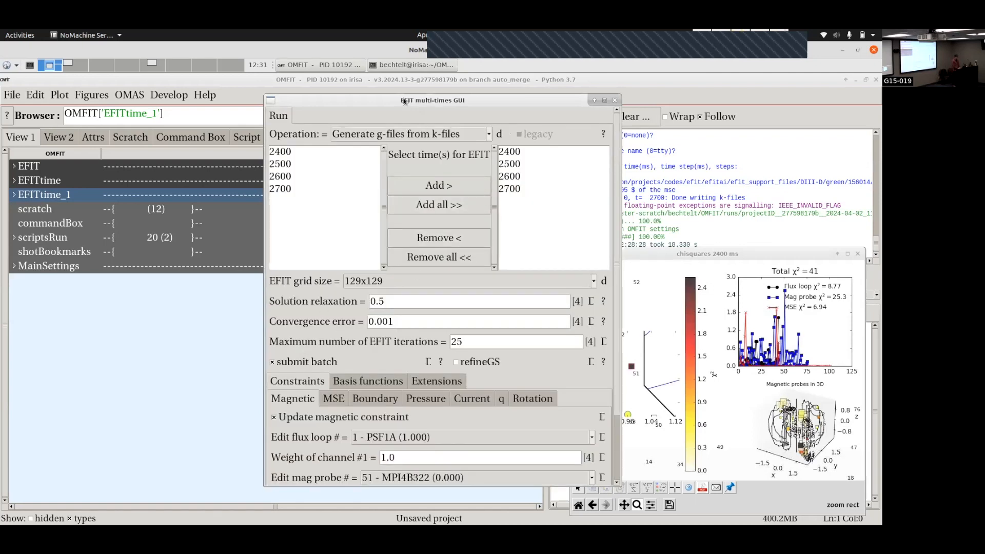
pyautogui.moveTo(404, 101); pyautogui.dragTo(312, 101)
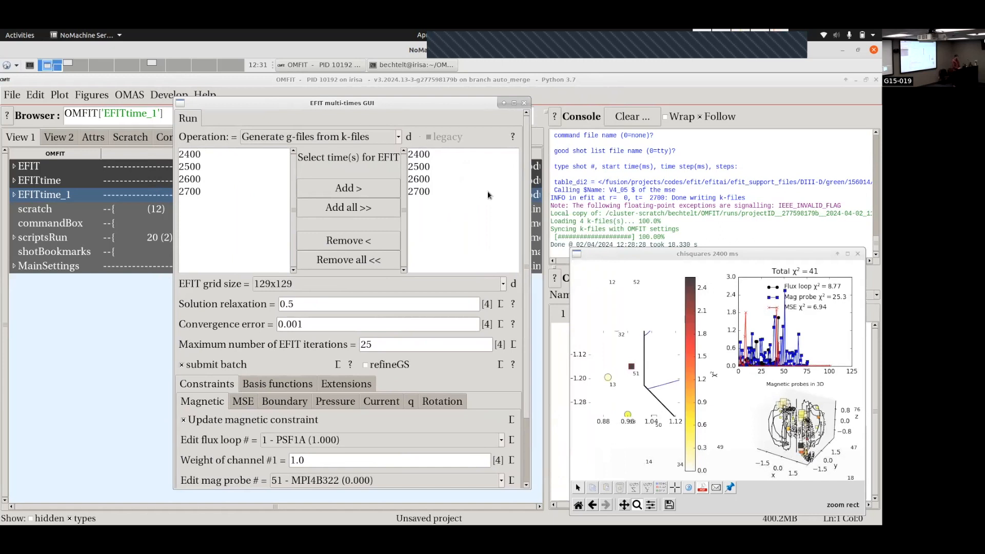
pyautogui.moveTo(599, 256); pyautogui.dragTo(584, 282)
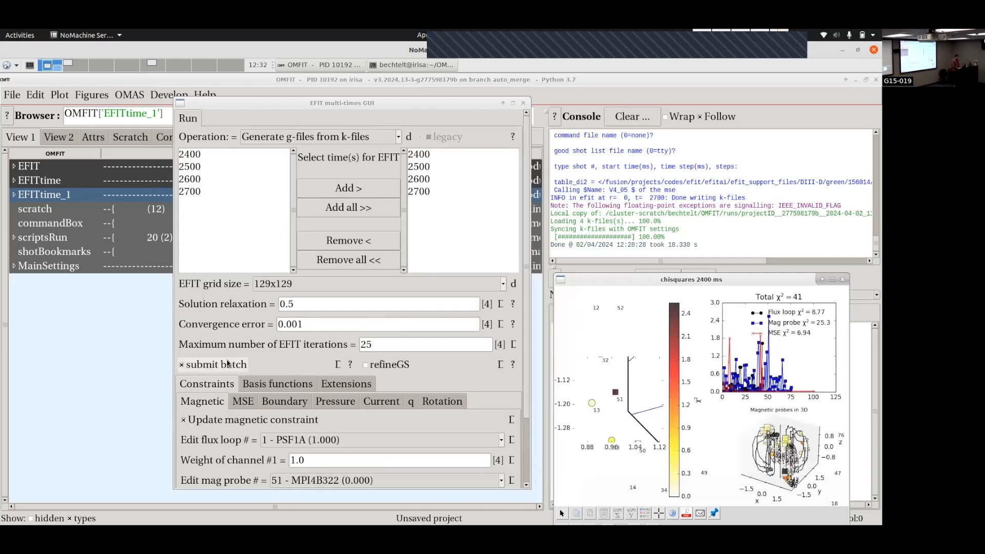
# Turn off batch submission and generate the g-files from the k-files.
pyautogui.click(186, 365)
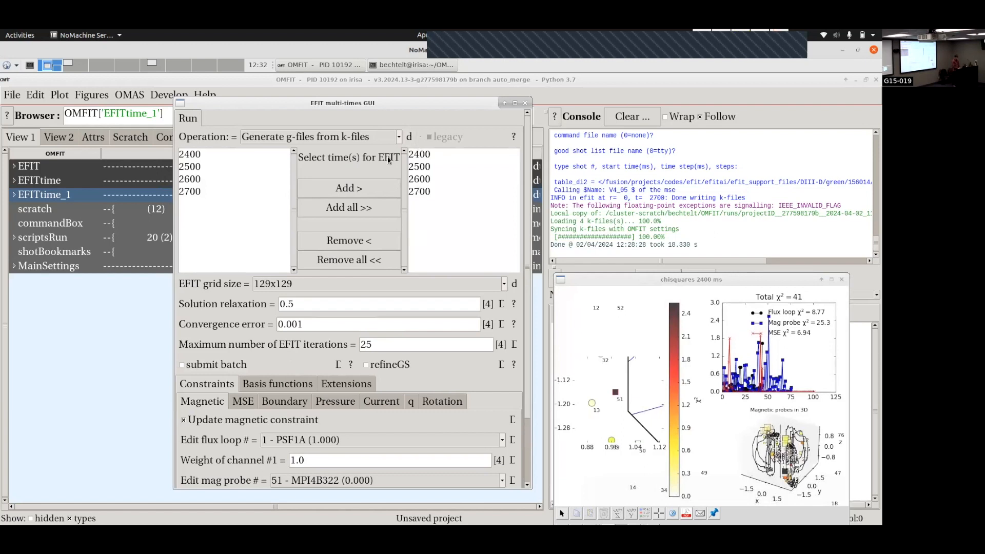
pyautogui.moveTo(345, 102); pyautogui.dragTo(330, 79)
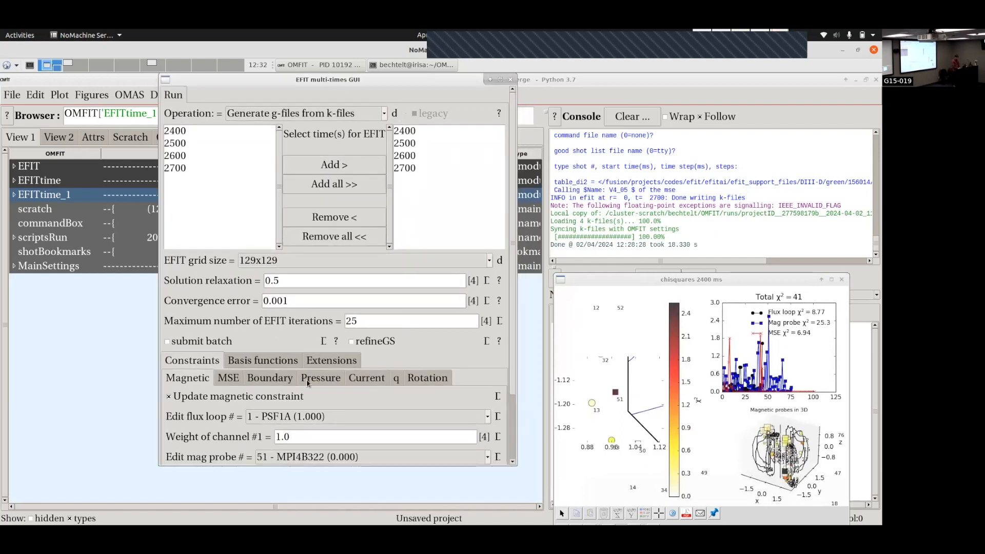
pyautogui.scroll(-3, 219, 427)
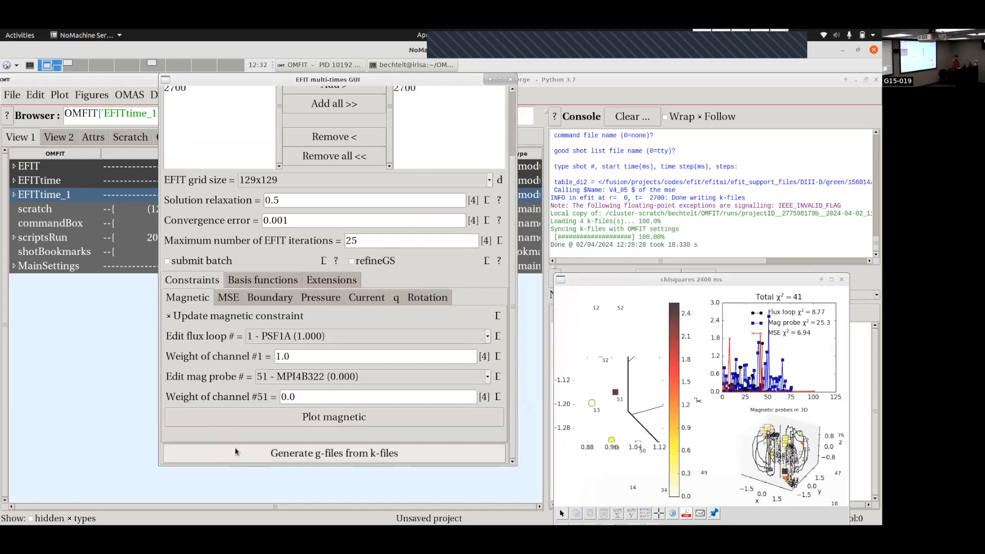
pyautogui.click(263, 451)
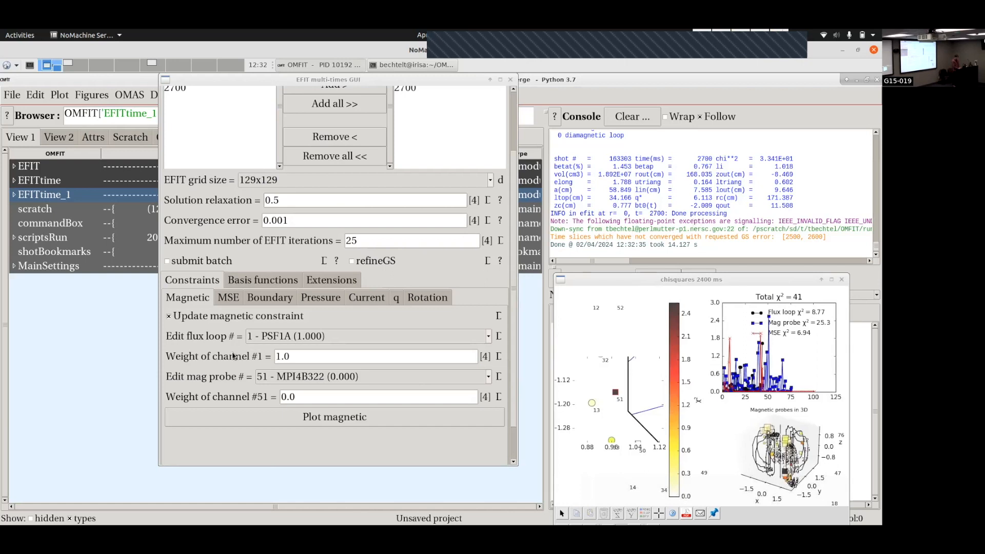
# Expand the OUTPUTS and INPUTS branches of EFITtime_1 in the tree to examine the EQDSK files.
pyautogui.scroll(3, 232, 356)
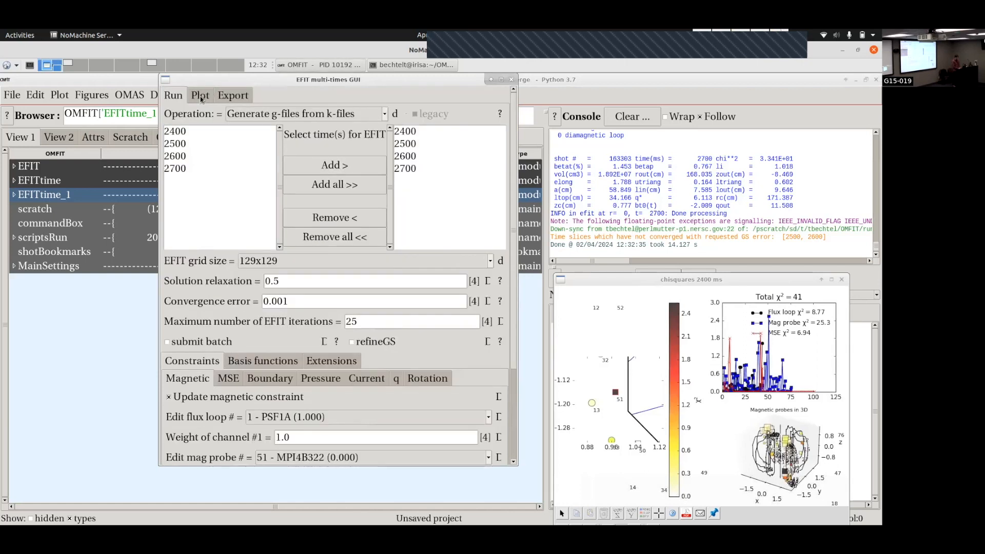
pyautogui.click(14, 195)
pyautogui.click(22, 224)
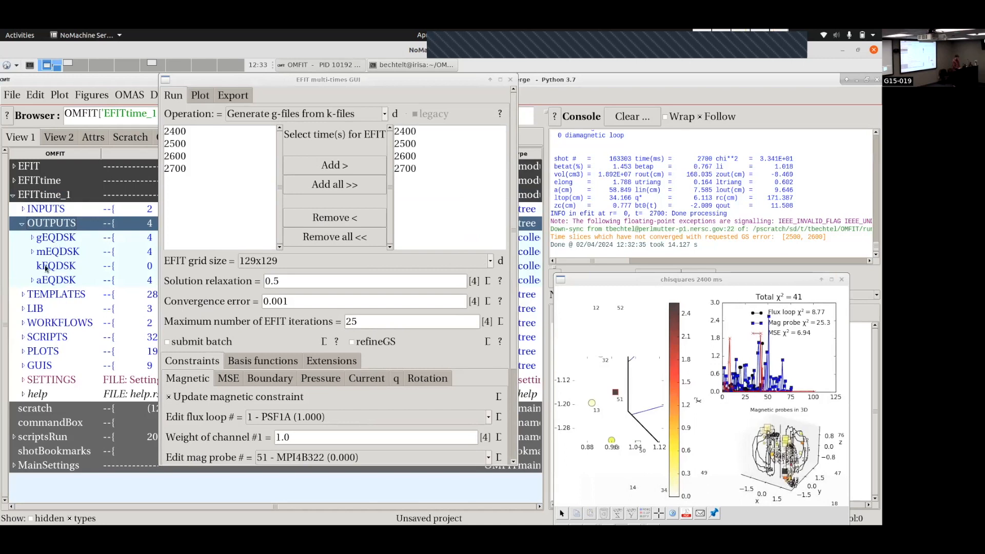
pyautogui.keyDown('shift'); pyautogui.click(22, 211); pyautogui.keyUp('shift')
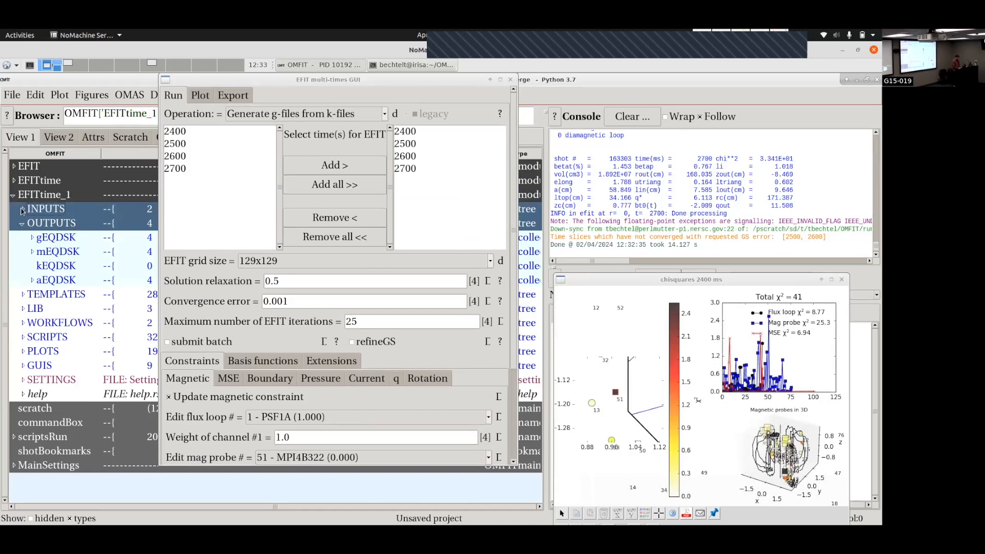
pyautogui.click(23, 211)
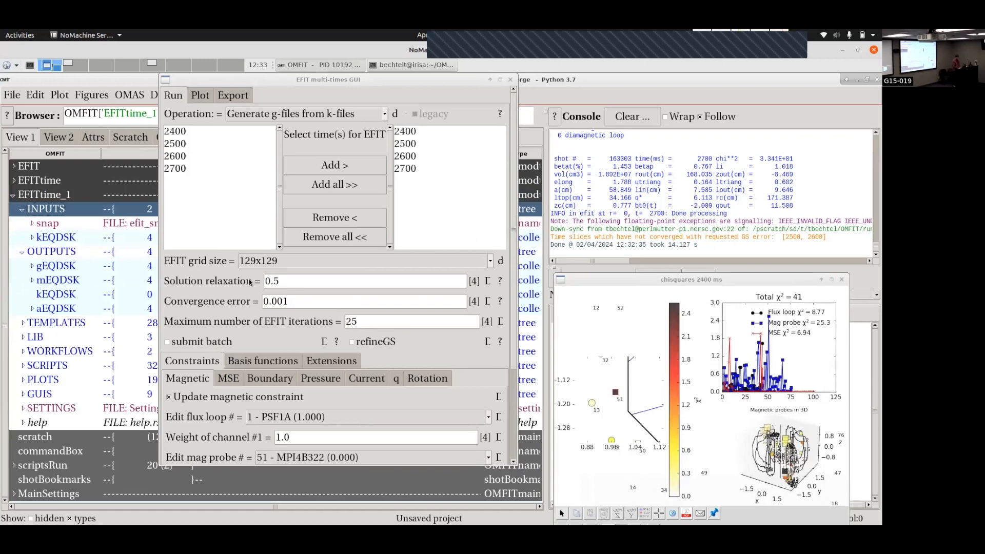
# Clear all times from the EFITtime_1 list of times to plot and close the old chisquares 2400 ms figure.
pyautogui.click(200, 96)
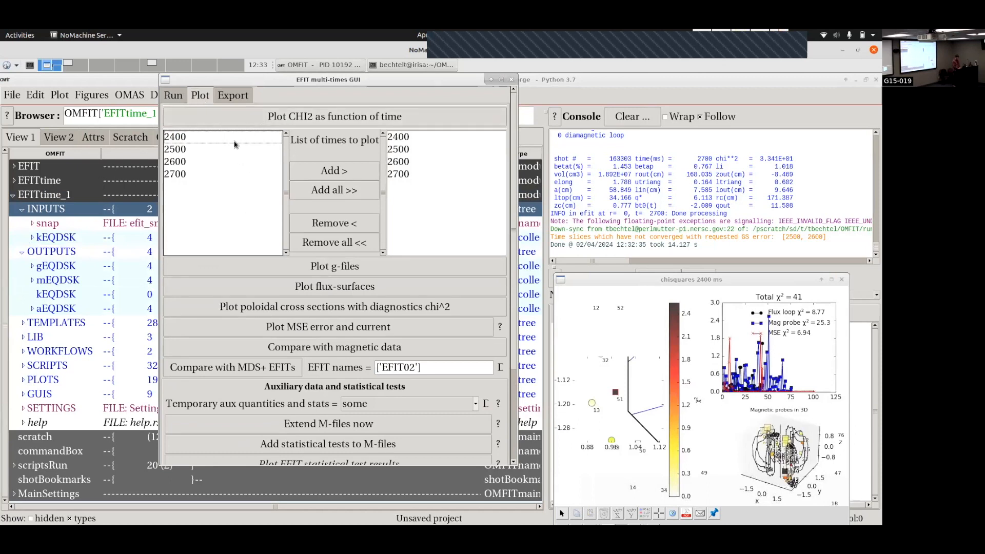
pyautogui.click(337, 244)
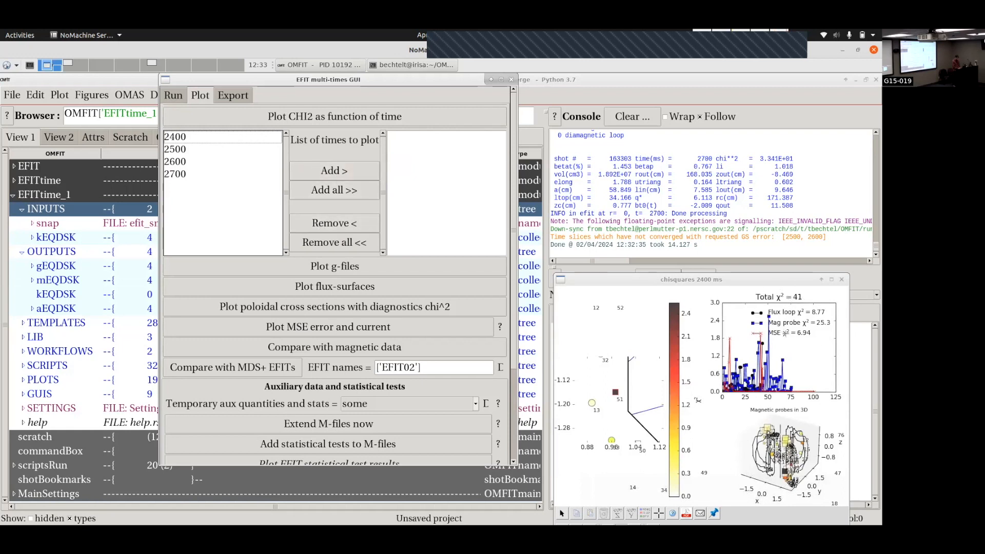
pyautogui.click(841, 279)
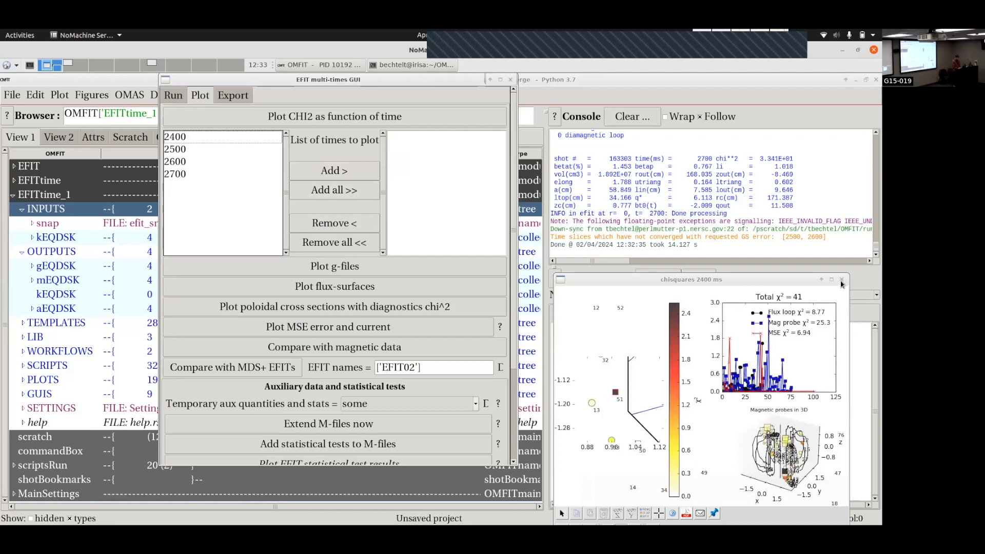
pyautogui.click(425, 307)
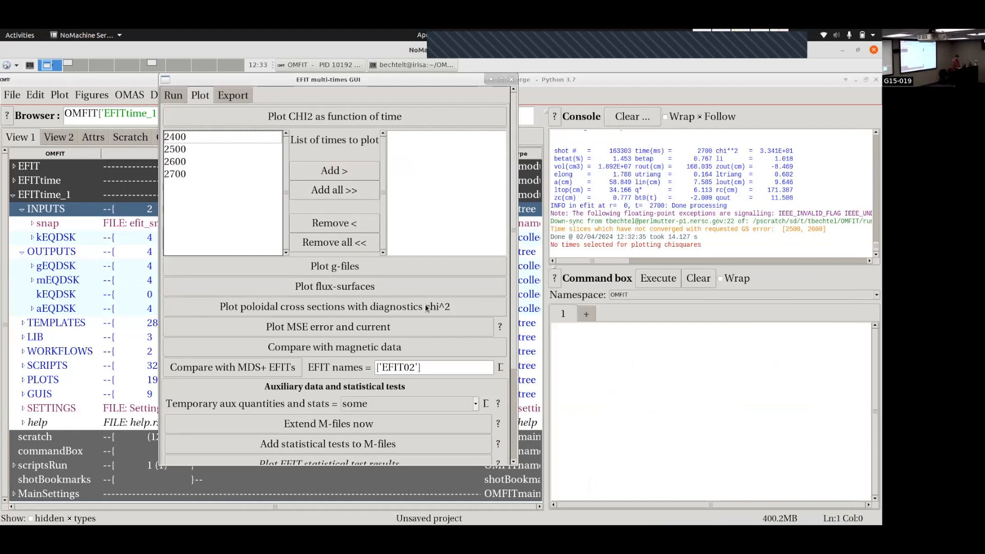
# Add 2400 to the times to plot and plot the poloidal cross section with diagnostics chi^2.
pyautogui.click(232, 142)
pyautogui.click(328, 174)
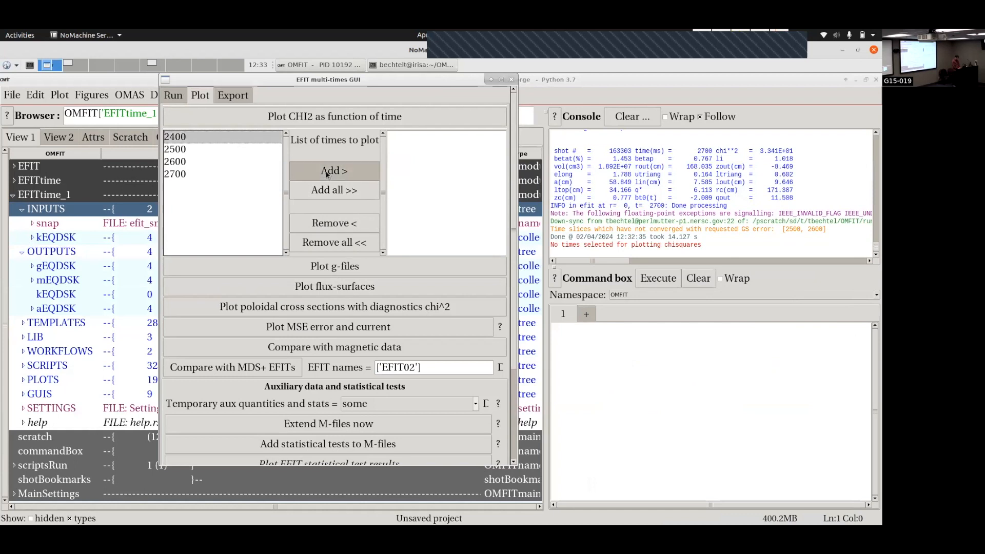
pyautogui.click(319, 312)
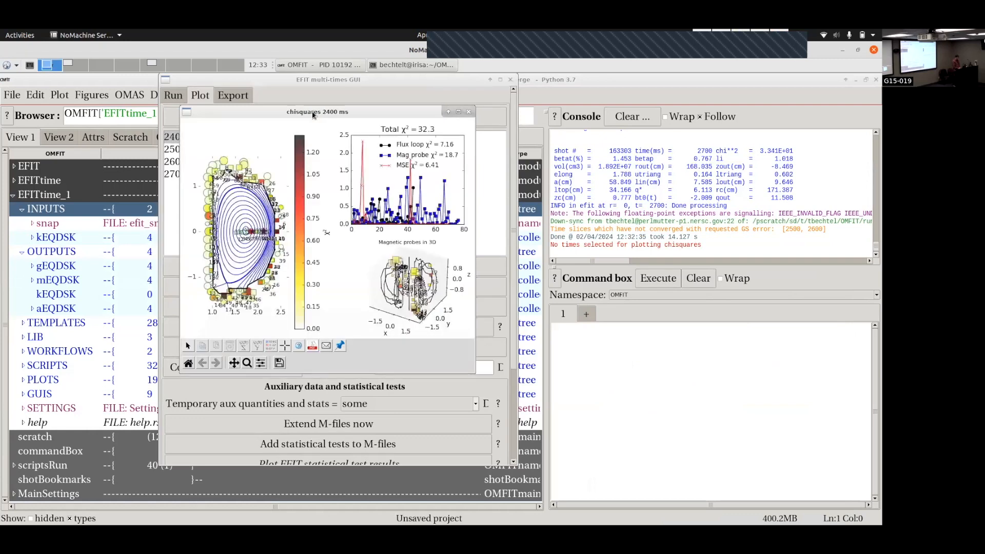
# Enlarge the chisquares 2400 ms figure, zoom in on the lower inboard corner of the vessel around probe 50, and close the figure.
pyautogui.doubleClick(312, 112)
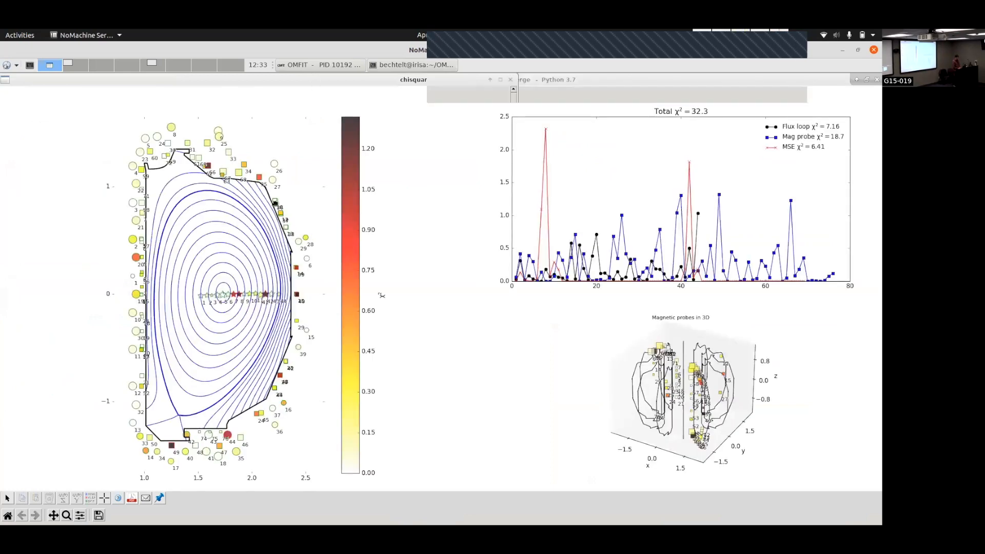
pyautogui.moveTo(275, 204); pyautogui.dragTo(314, 221)
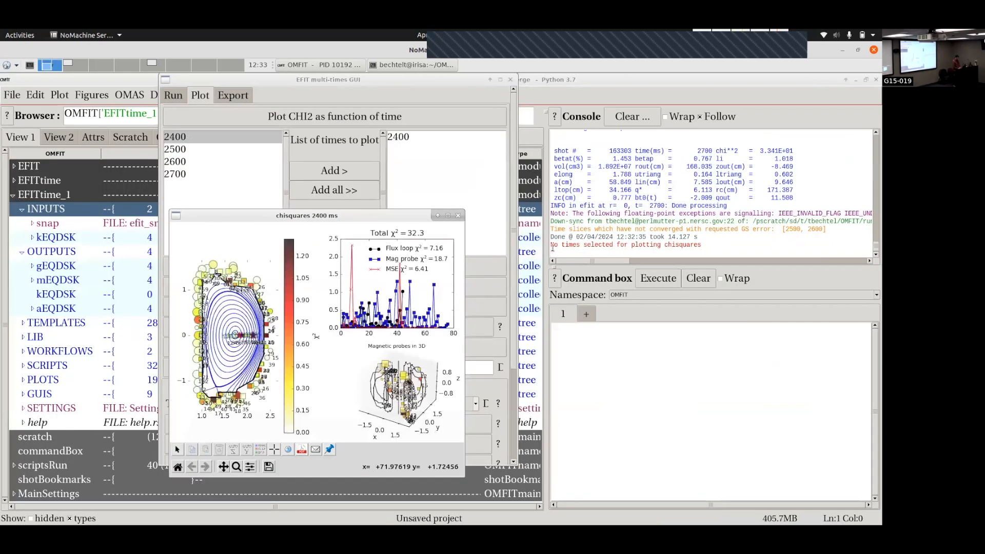
pyautogui.click(638, 251)
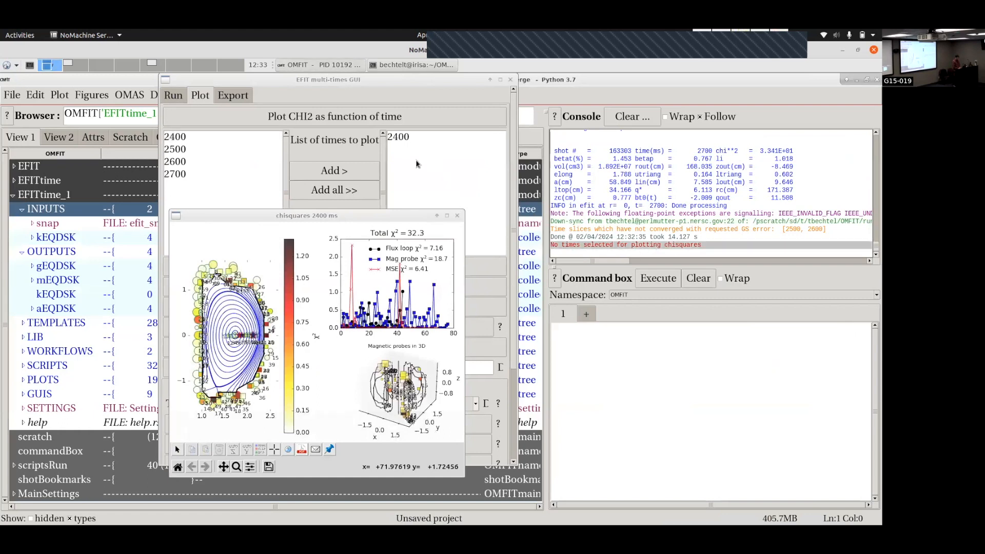
pyautogui.click(272, 205)
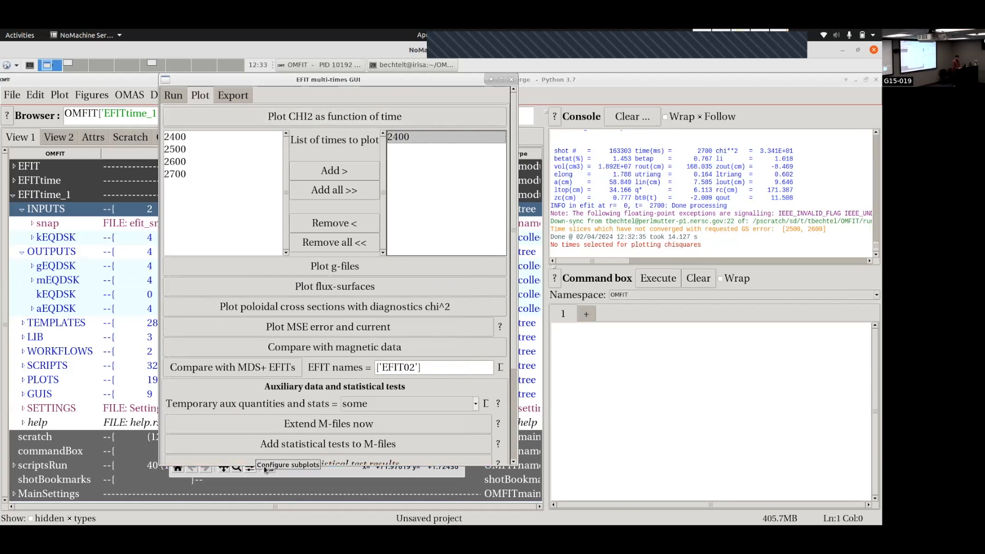
pyautogui.click(312, 475)
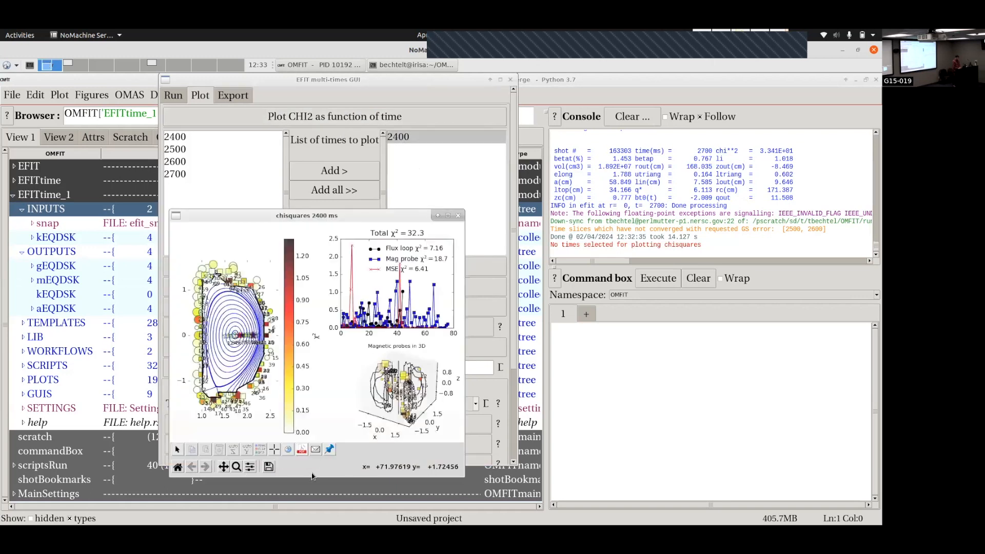
pyautogui.doubleClick(317, 214)
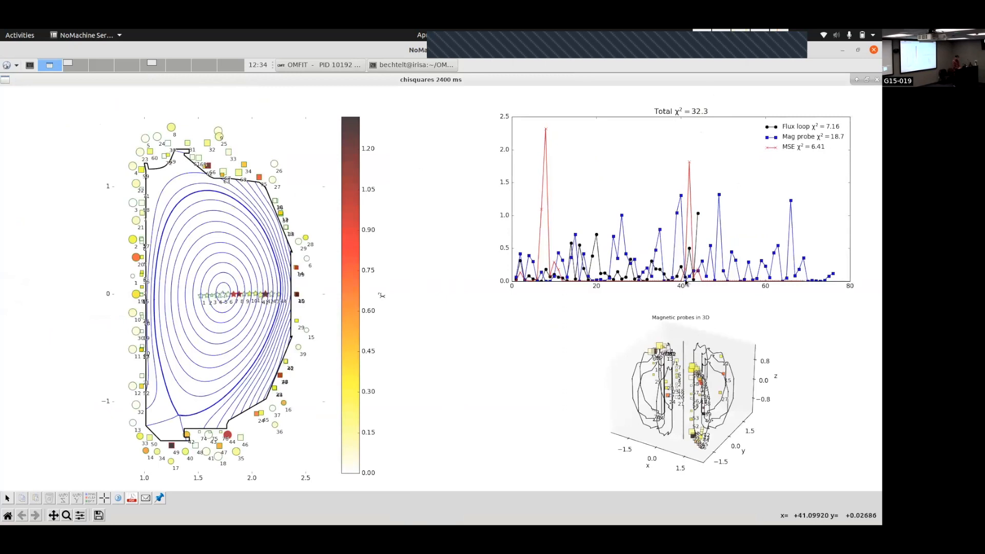
pyautogui.click(66, 515)
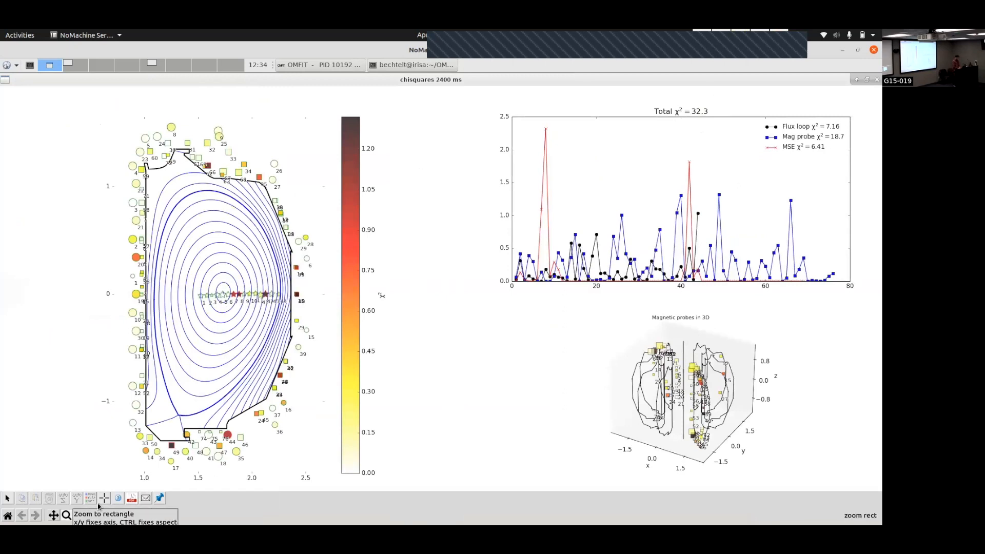
pyautogui.moveTo(141, 425); pyautogui.dragTo(129, 400)
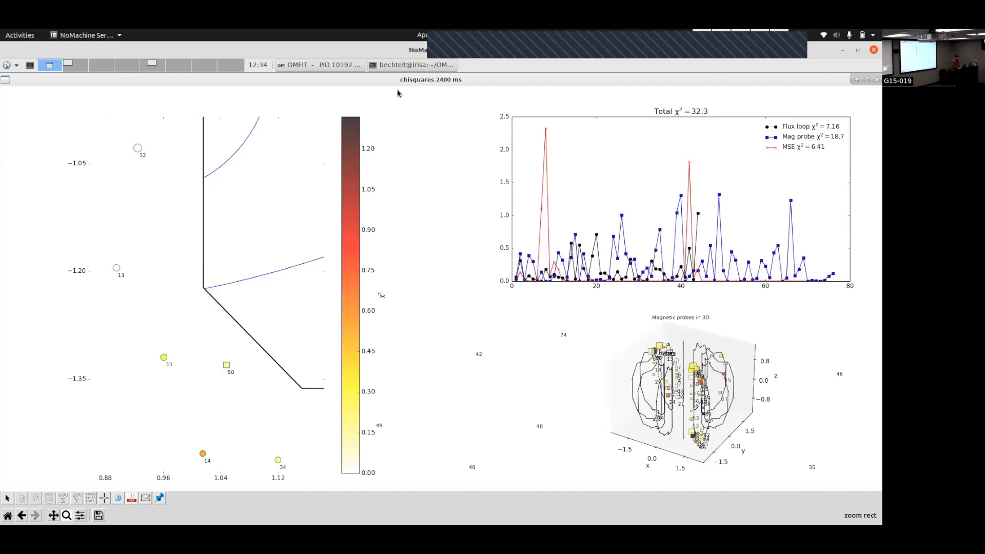
pyautogui.click(877, 80)
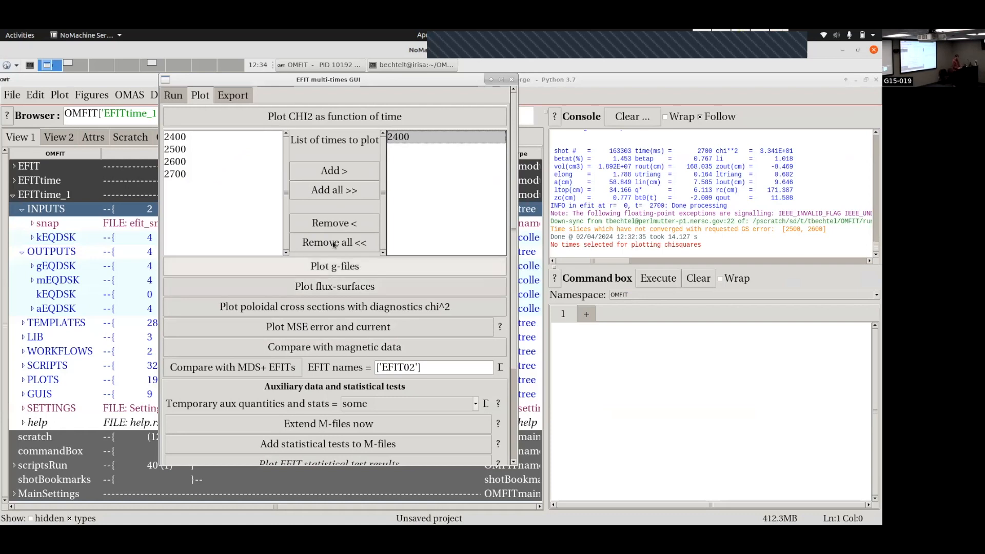
# Plot the 2400 ms g-files of both EFITtime_1 and EFITtime, and place the two figures side by side for comparison.
pyautogui.moveTo(286, 80); pyautogui.dragTo(564, 117)
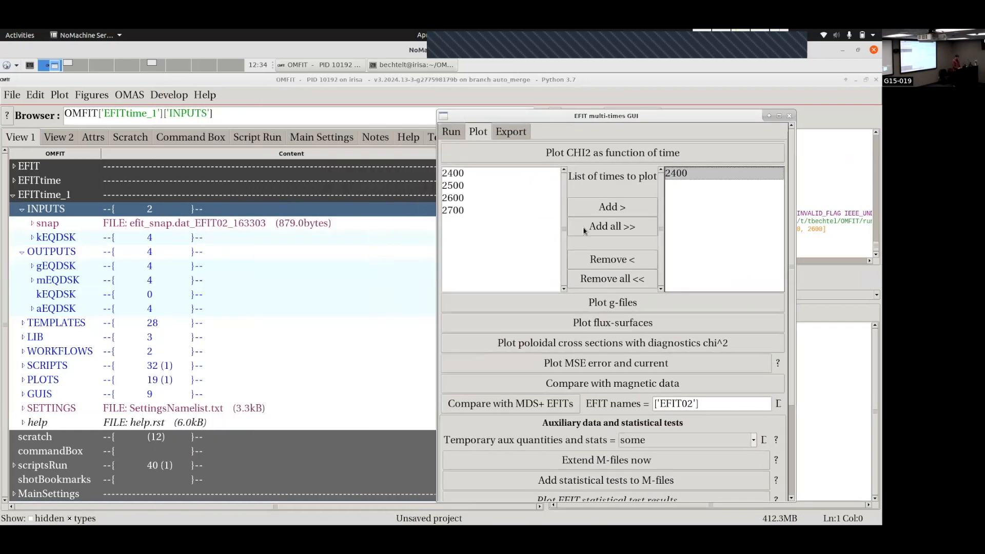
pyautogui.click(591, 307)
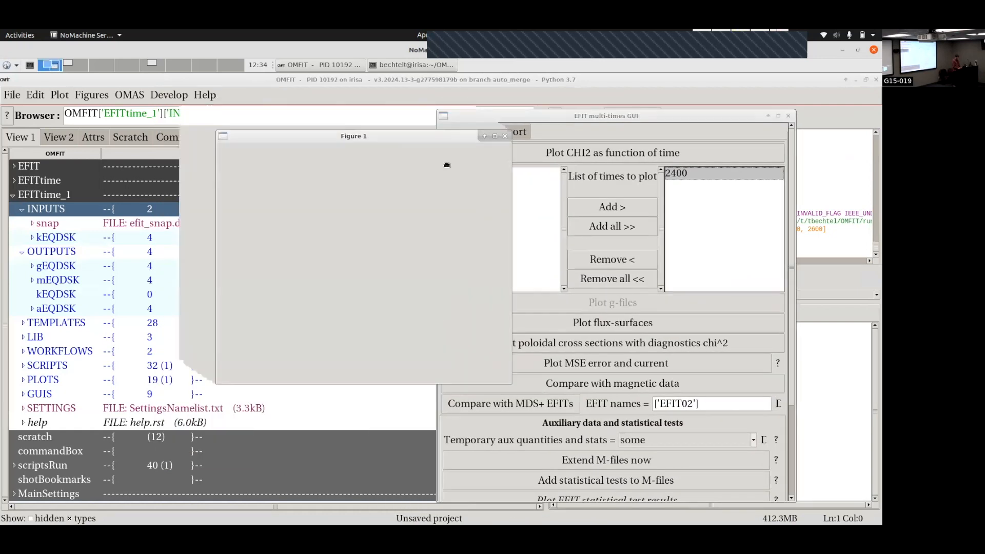
pyautogui.doubleClick(53, 183)
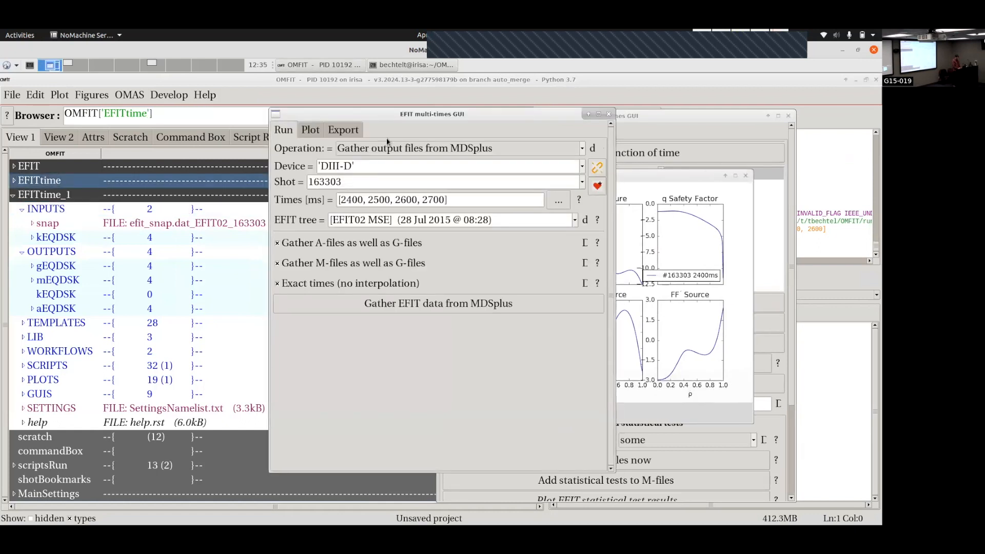
pyautogui.click(312, 130)
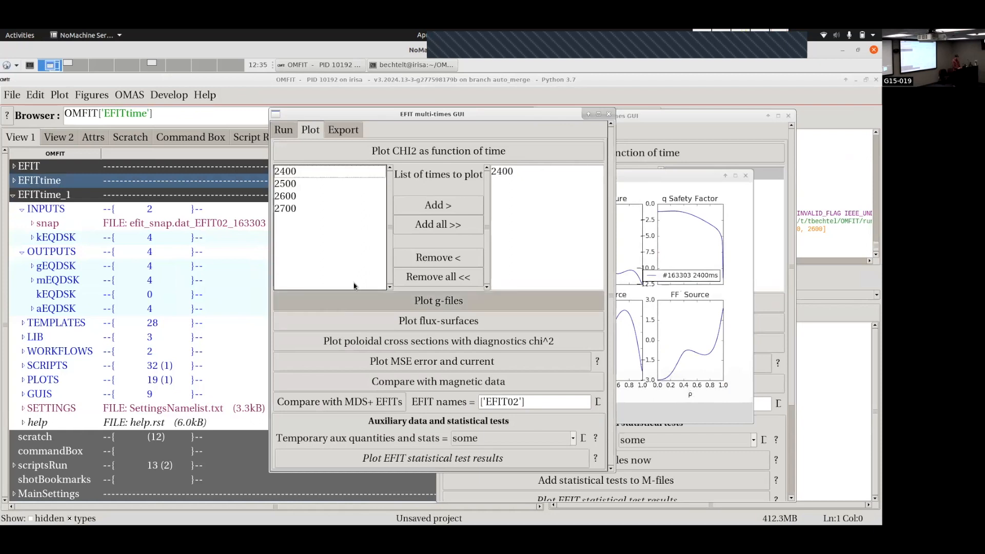
pyautogui.click(660, 245)
pyautogui.moveTo(566, 179); pyautogui.dragTo(589, 118)
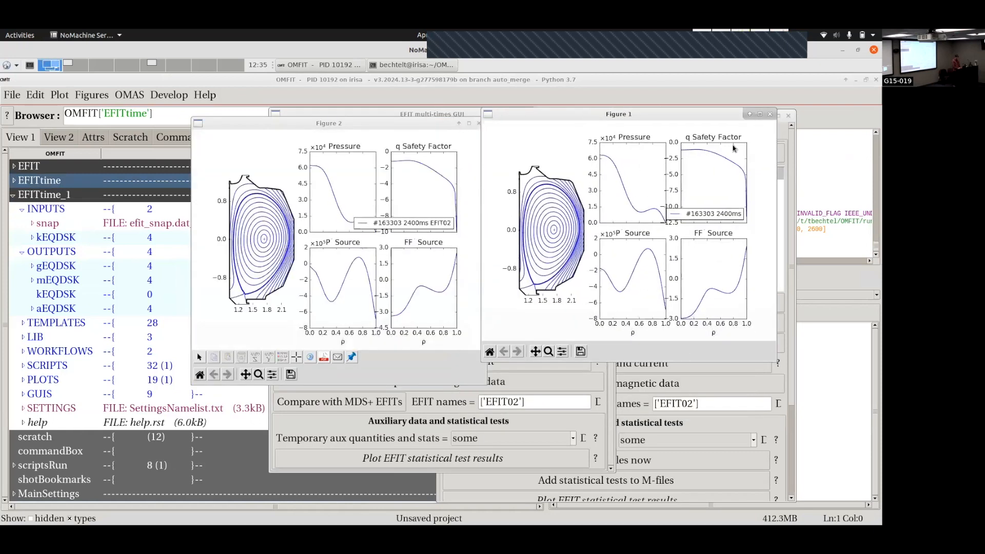
# Close both g-file figures and the EFIT multi-times GUIs of EFITtime and EFITtime_1.
pyautogui.click(769, 114)
pyautogui.click(478, 123)
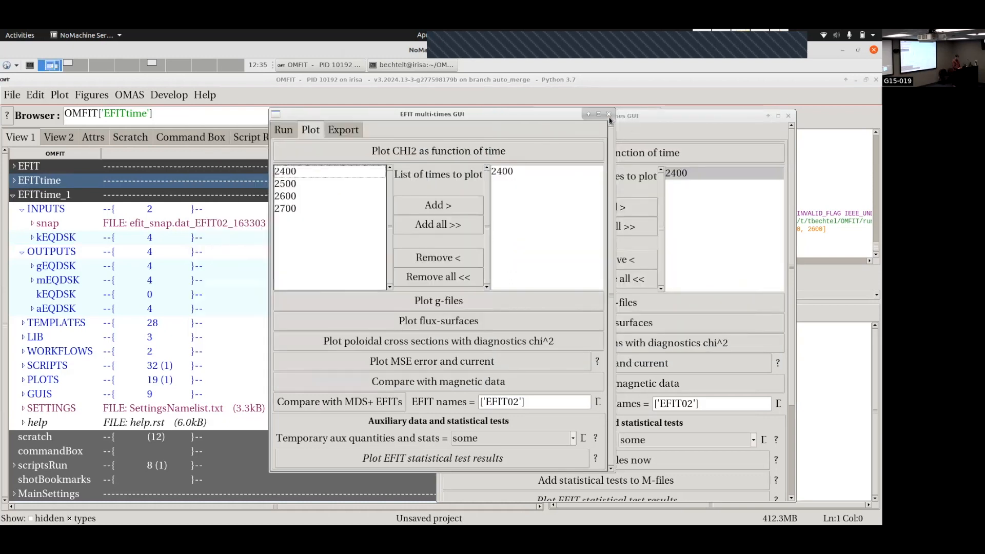
pyautogui.click(609, 115)
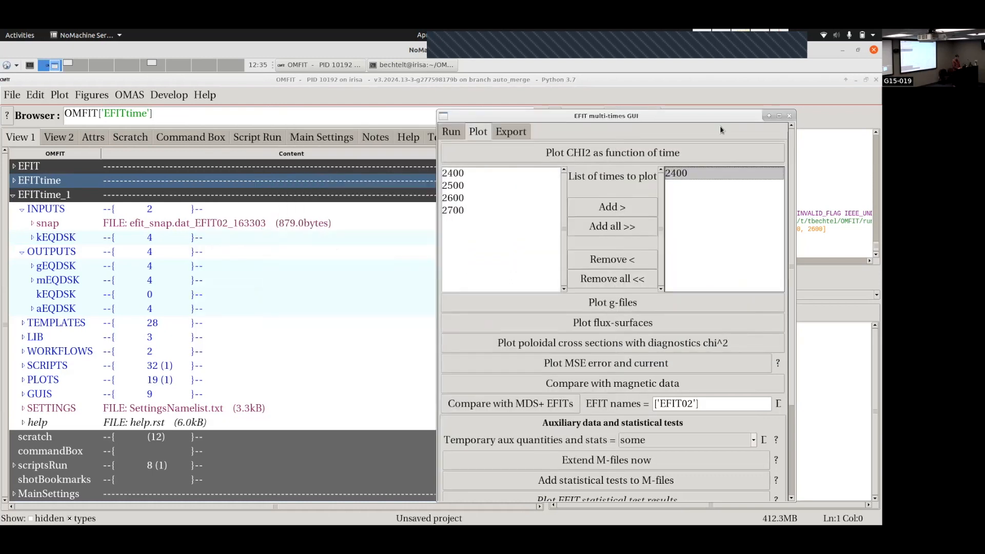
pyautogui.click(788, 116)
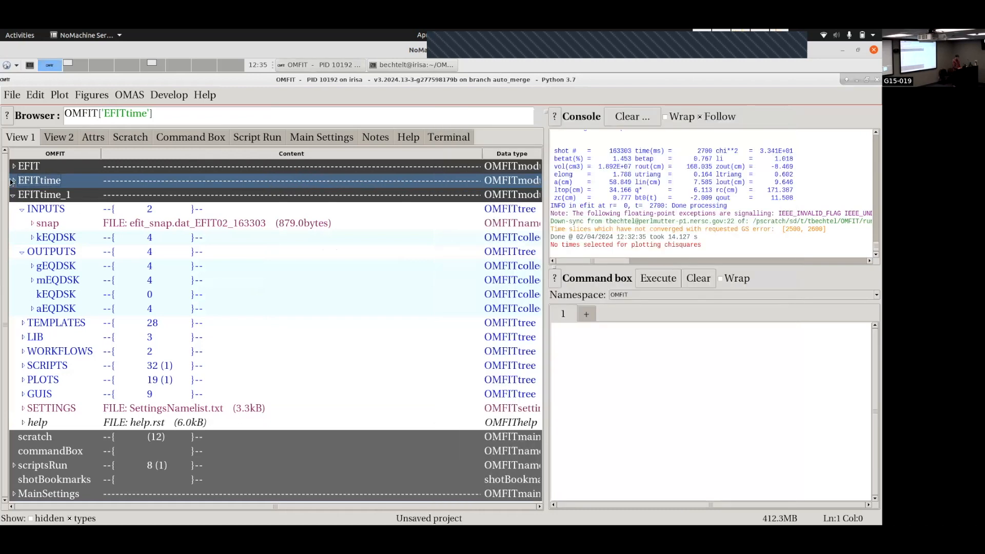
# Expand the gEQDSK collection in the OUTPUTS of EFITtime and plot its 2400 entry, g163303.02400.
pyautogui.click(12, 180)
pyautogui.click(22, 210)
pyautogui.click(22, 210)
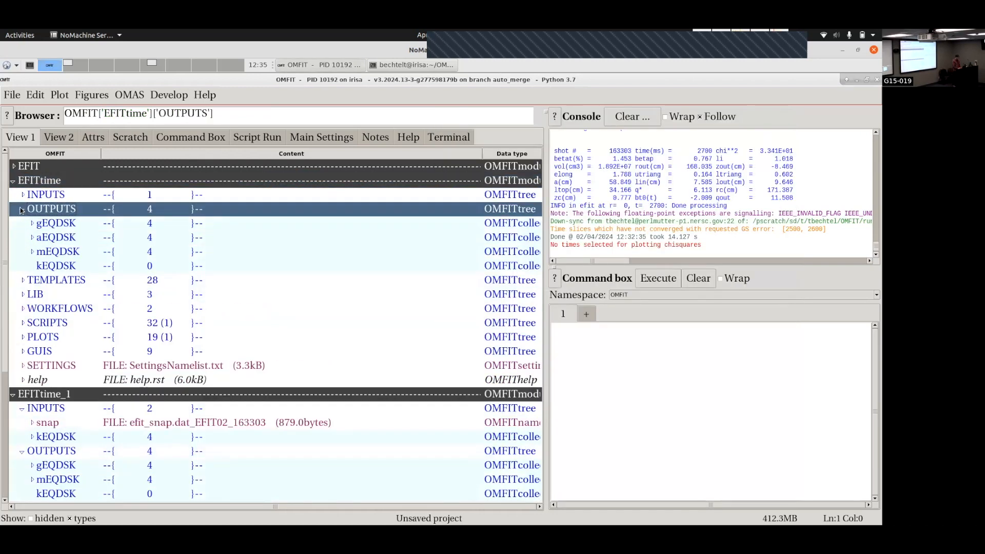
pyautogui.click(33, 225)
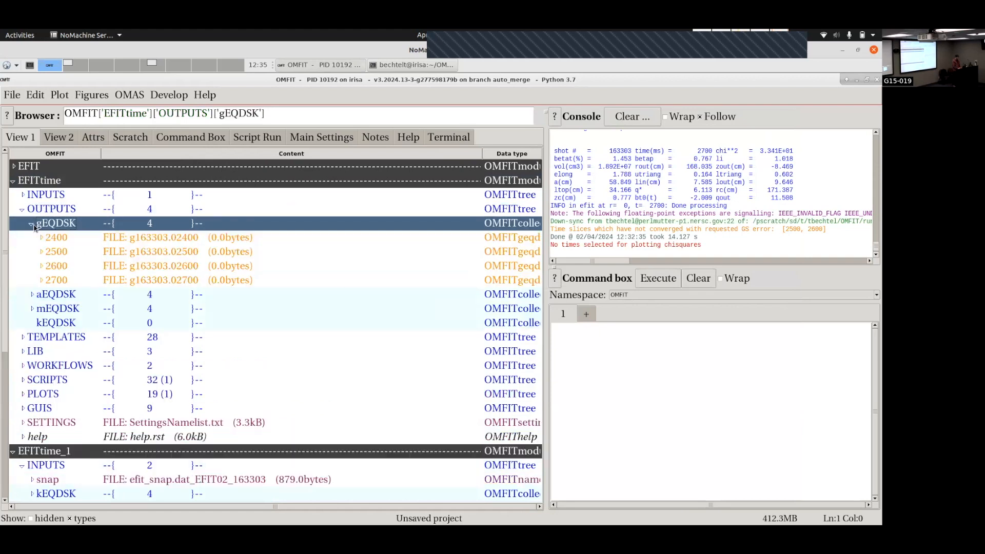
pyautogui.doubleClick(123, 239)
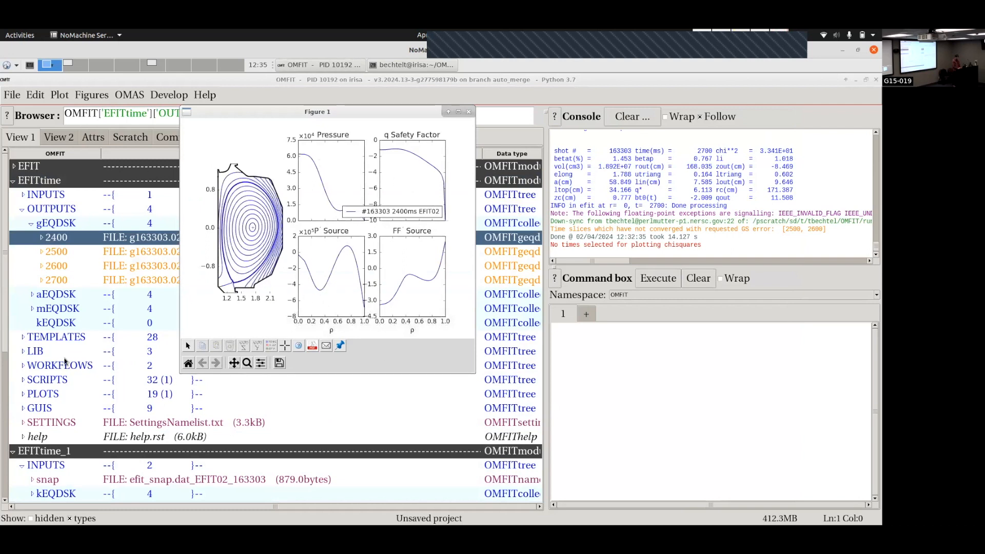
# Expand the gEQDSK collection in the OUTPUTS of EFITtime_1.
pyautogui.scroll(-2, 64, 361)
pyautogui.scroll(-3, 64, 362)
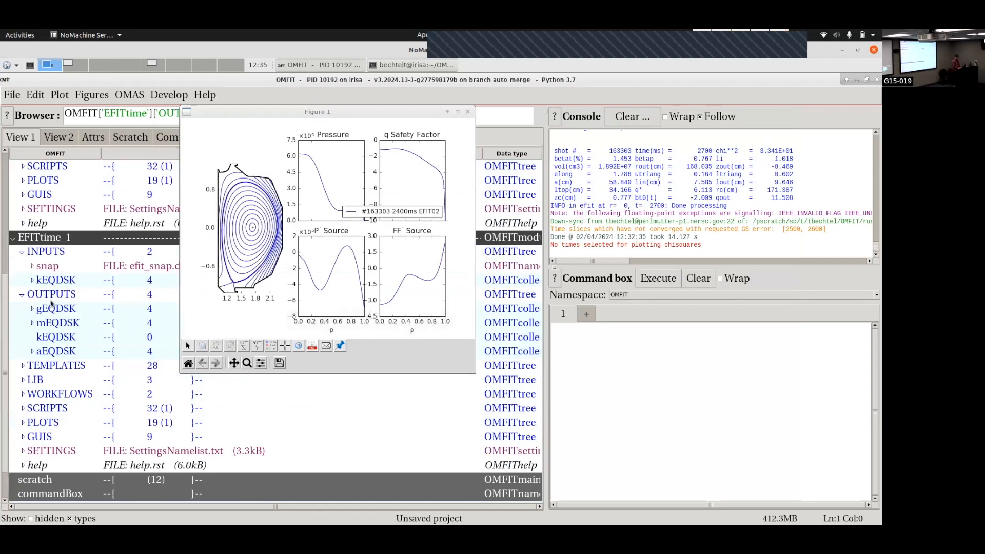
pyautogui.click(31, 309)
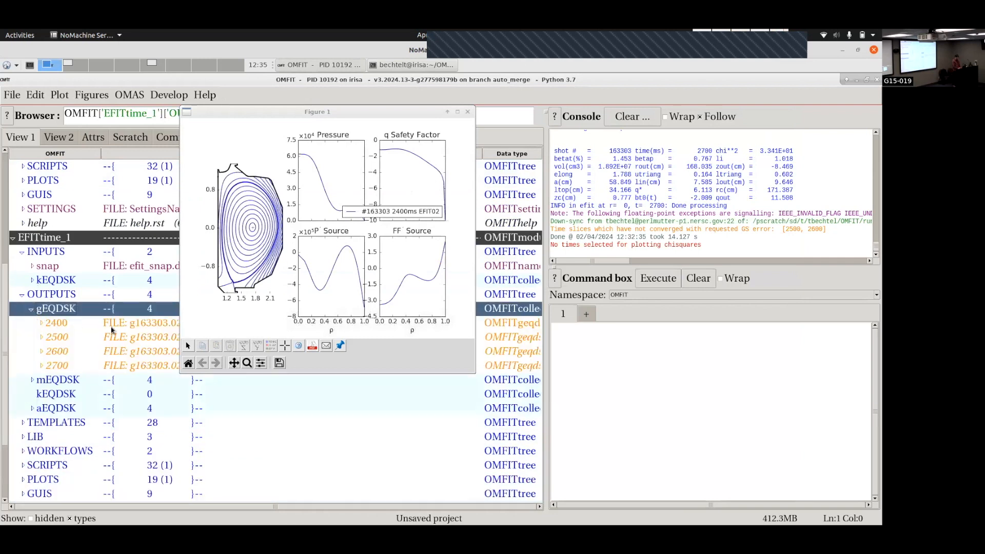
pyautogui.doubleClick(130, 326)
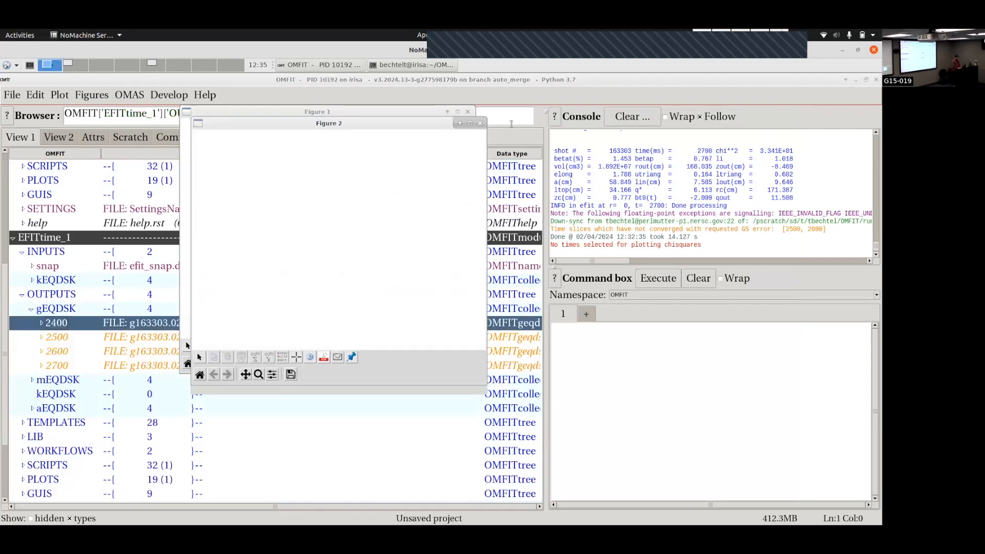
pyautogui.click(479, 124)
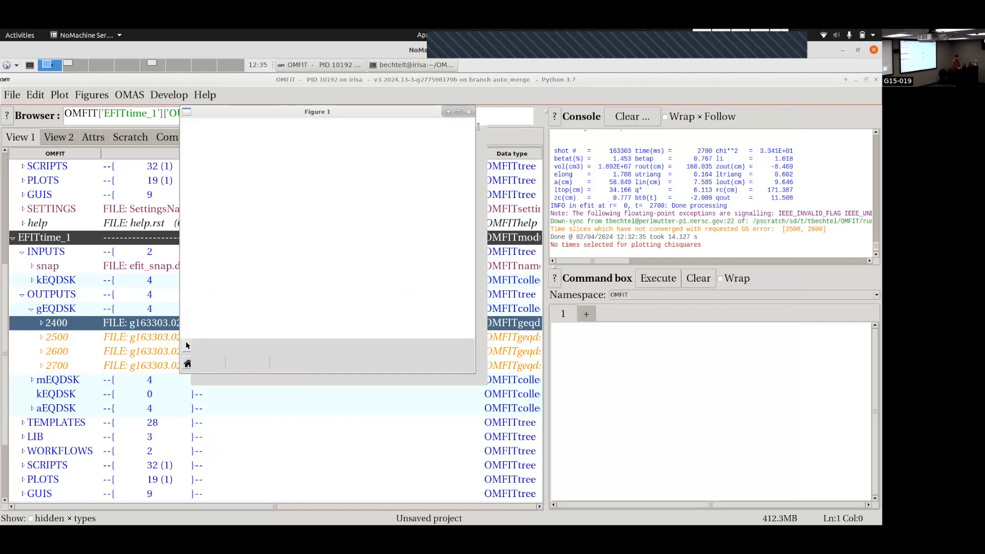
pyautogui.rightClick(140, 323)
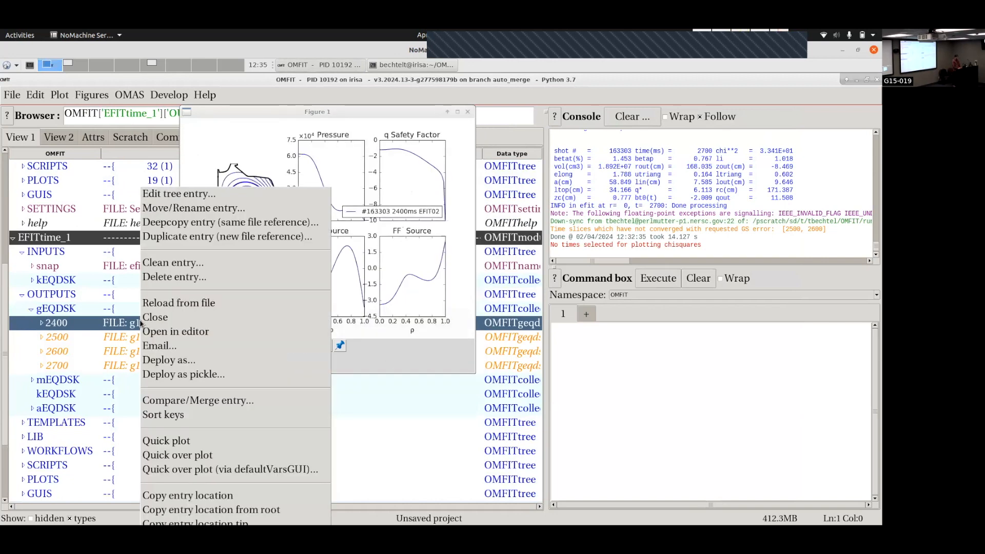
pyautogui.click(170, 442)
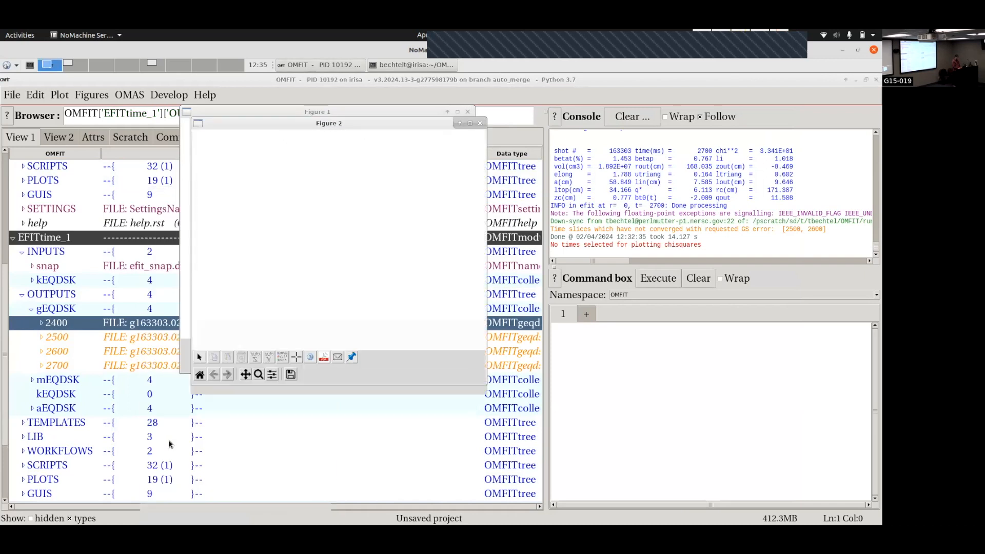
pyautogui.click(480, 125)
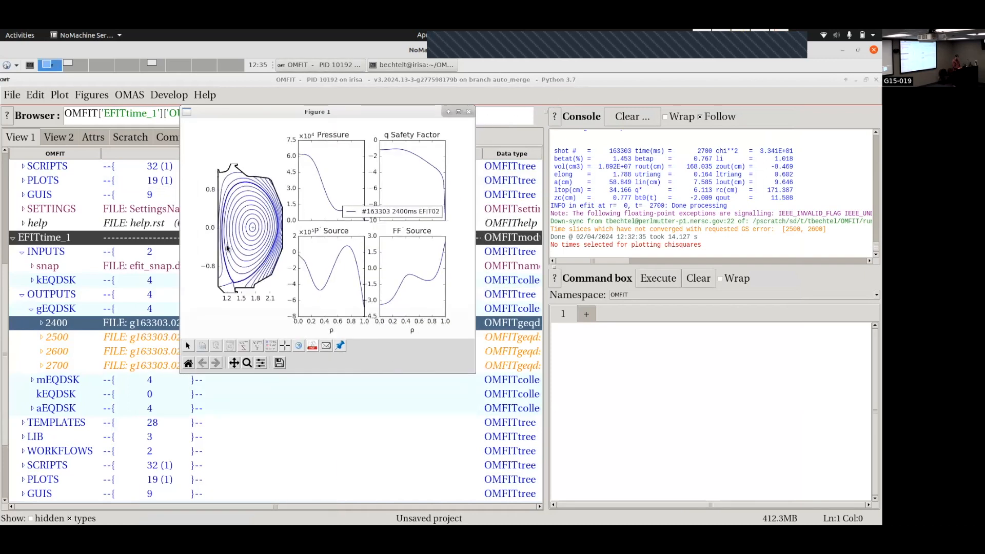
# Overplot the 2400 g-file of EFITtime_1 on the existing EFIT02 equilibrium figure with Quick over plot.
pyautogui.rightClick(134, 323)
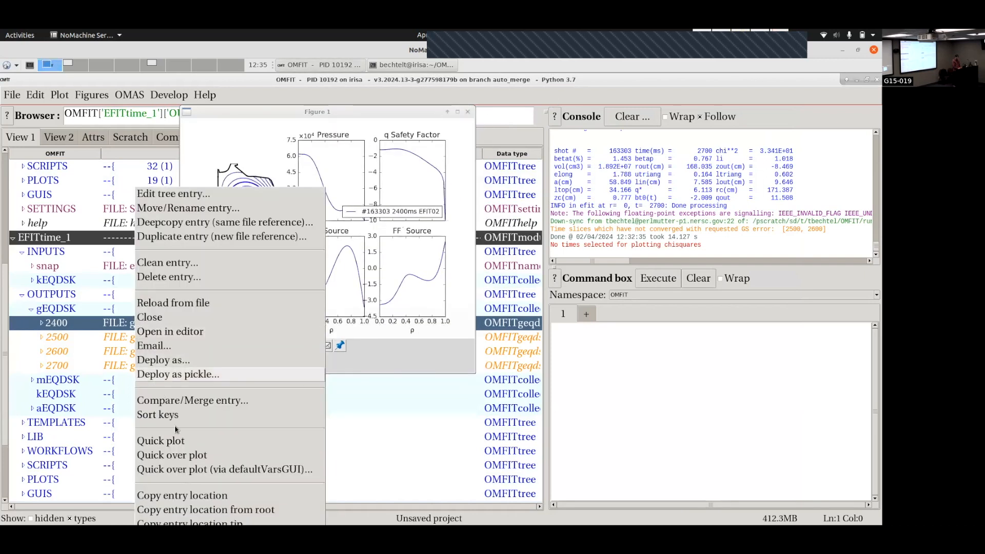
pyautogui.click(180, 457)
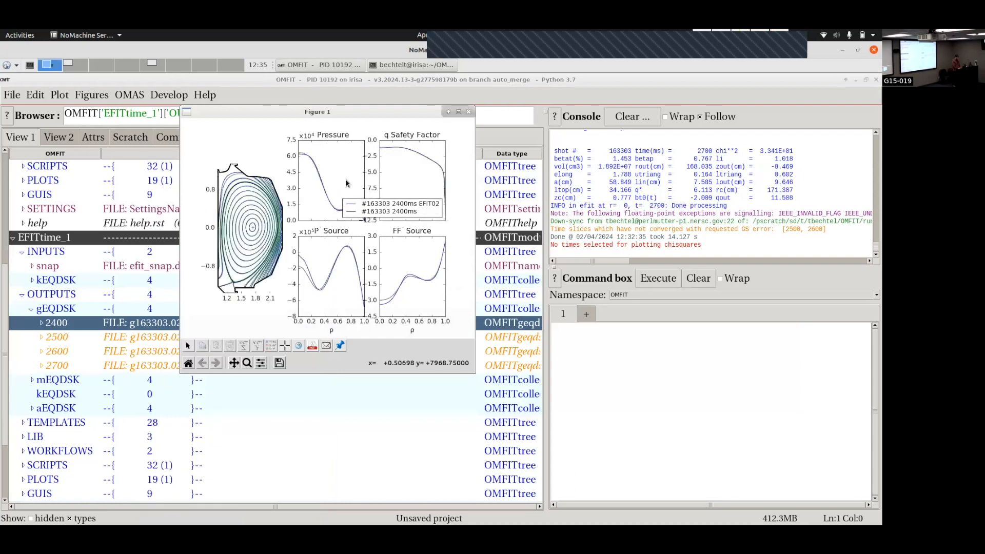
# Enlarge the overplotted 2400 ms equilibrium figure to compare both reconstructions, and close it.
pyautogui.doubleClick(336, 114)
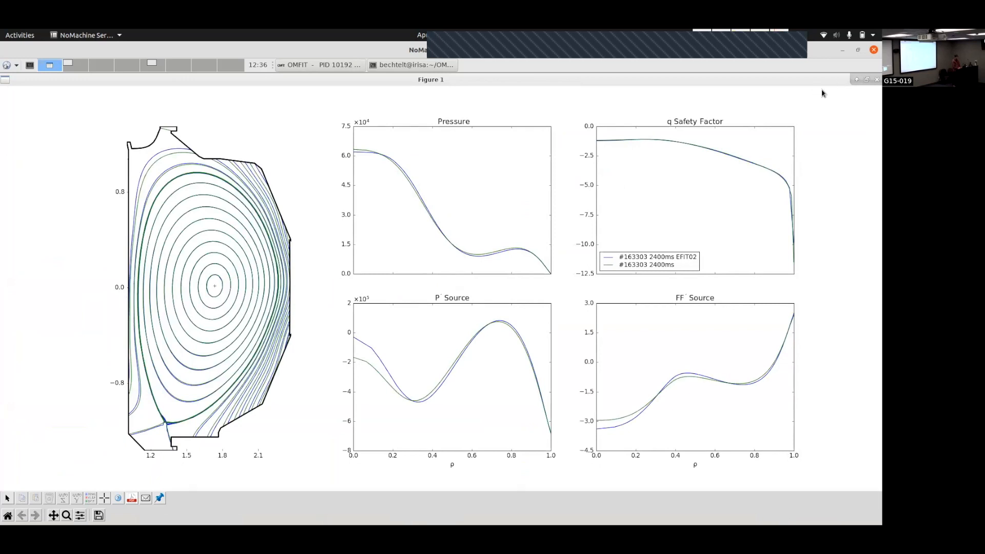
pyautogui.click(876, 80)
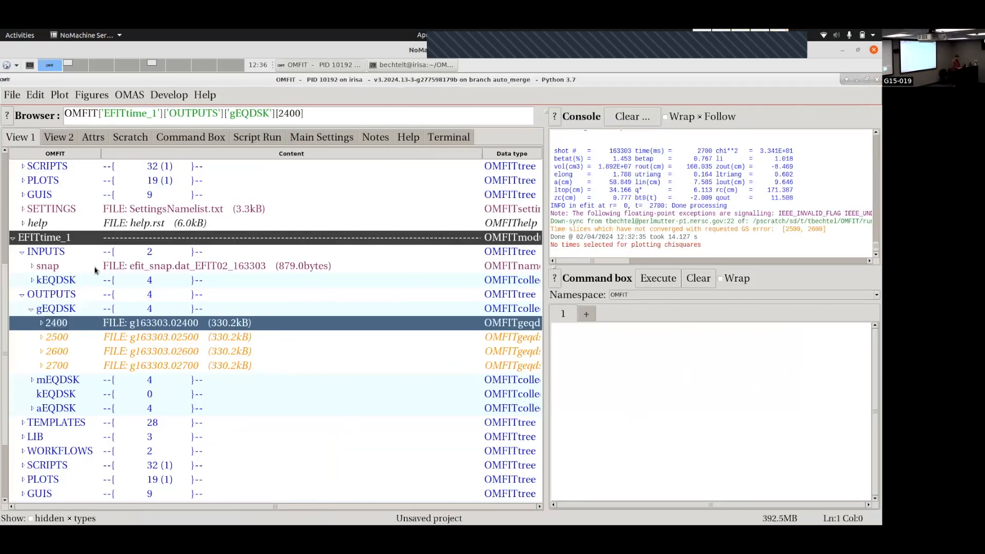
# Expand the 2400 g-file of EFITtime_1 and inspect its PSIRZ, PPRIME and FFPRIM arrays.
pyautogui.click(42, 323)
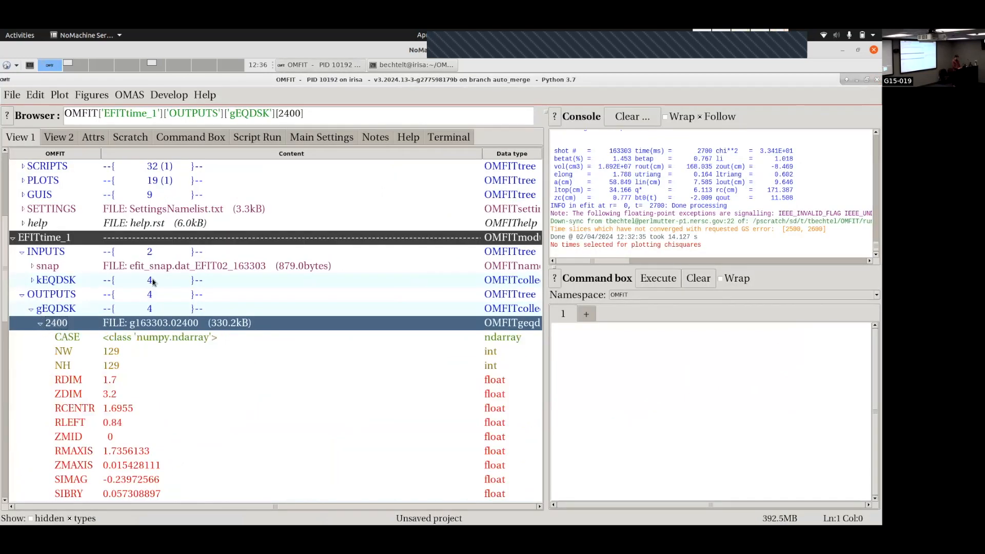
pyautogui.scroll(-2, 163, 277)
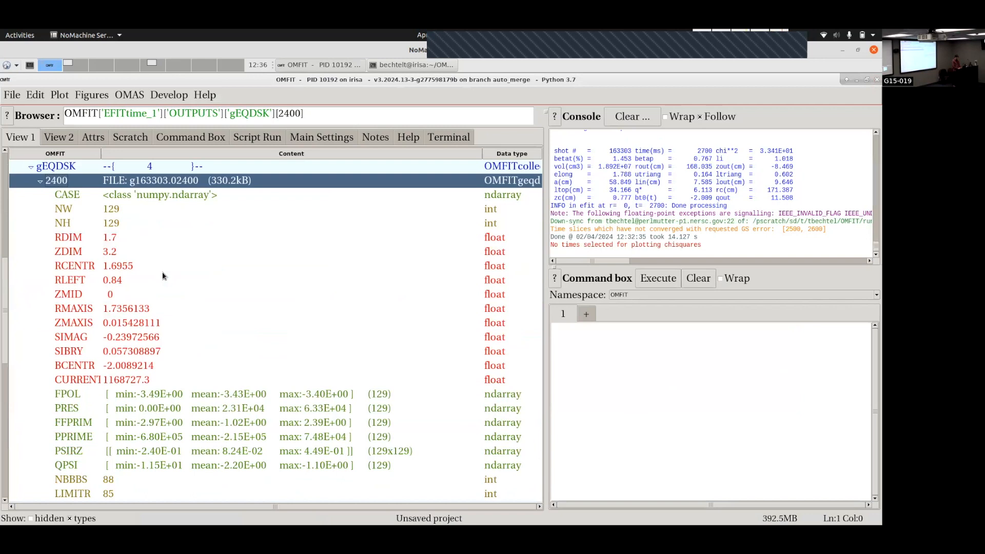
pyautogui.scroll(-2, 163, 277)
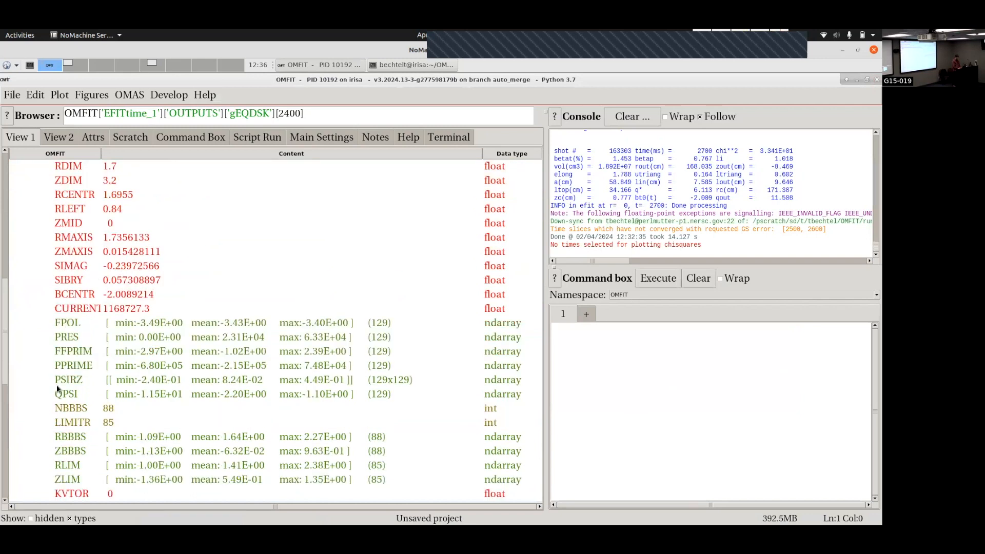
pyautogui.click(72, 385)
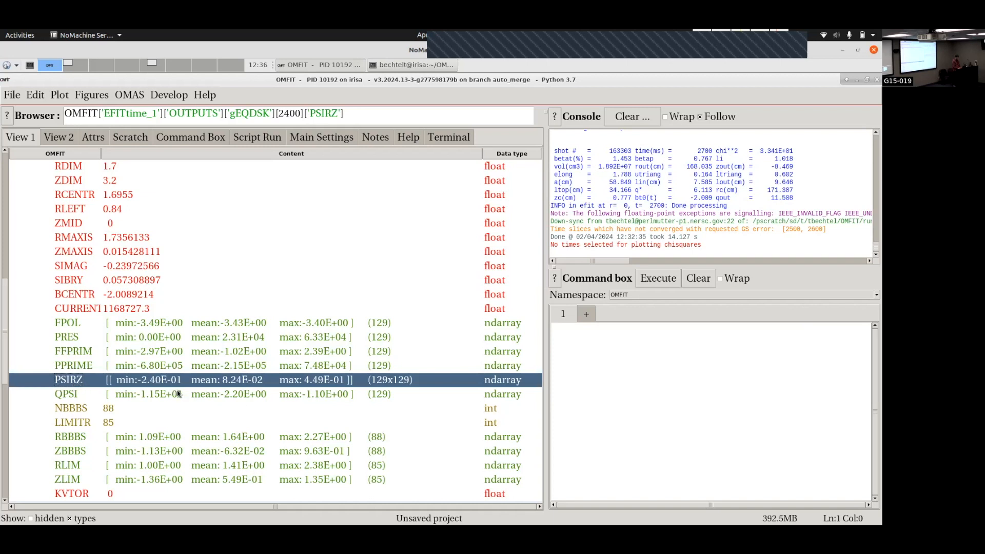
pyautogui.click(75, 365)
pyautogui.click(77, 351)
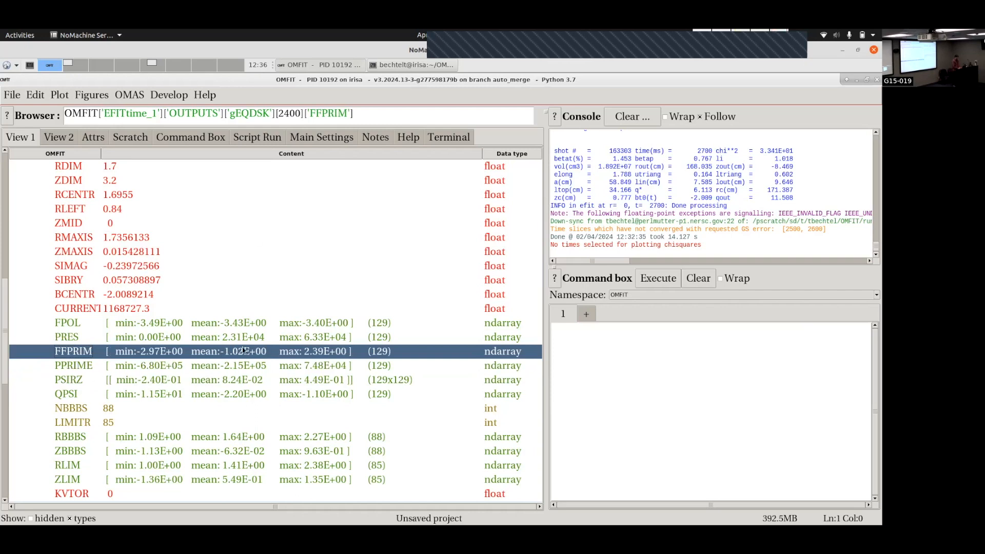
# Expand the AuxNamelist of the 2400 g-file to review its namelists, and collapse it again.
pyautogui.scroll(-5, 244, 350)
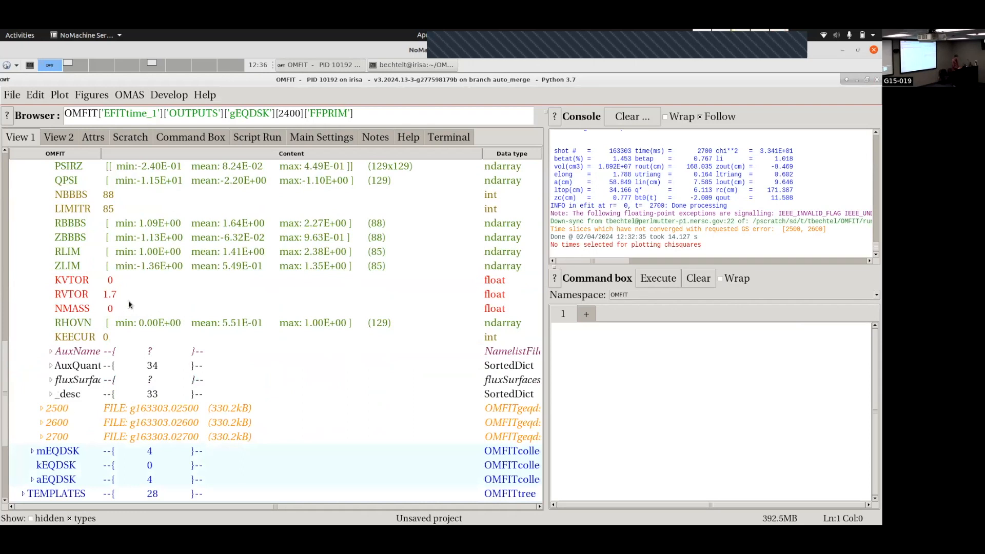
pyautogui.click(51, 354)
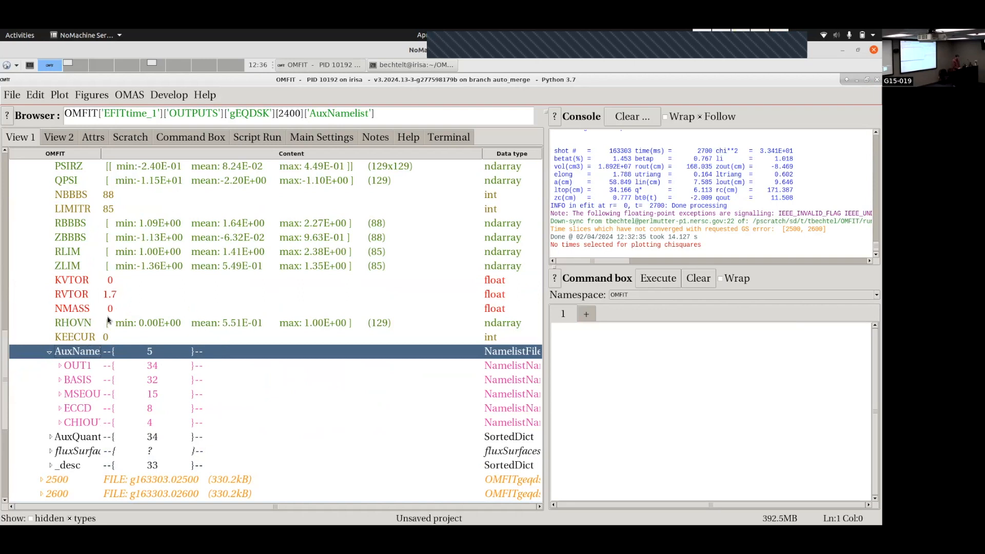
pyautogui.scroll(1, 178, 268)
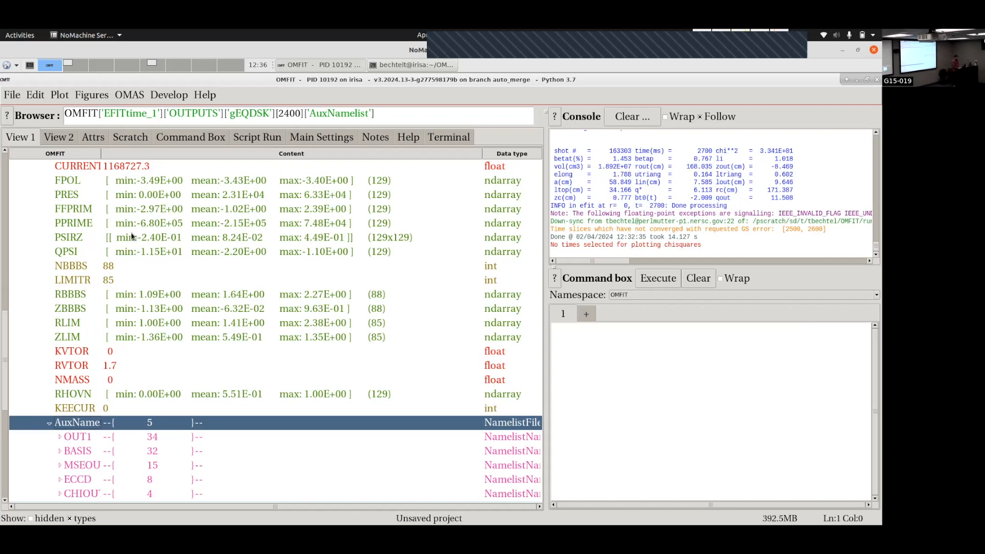
pyautogui.scroll(-1, 106, 276)
pyautogui.scroll(-1, 106, 277)
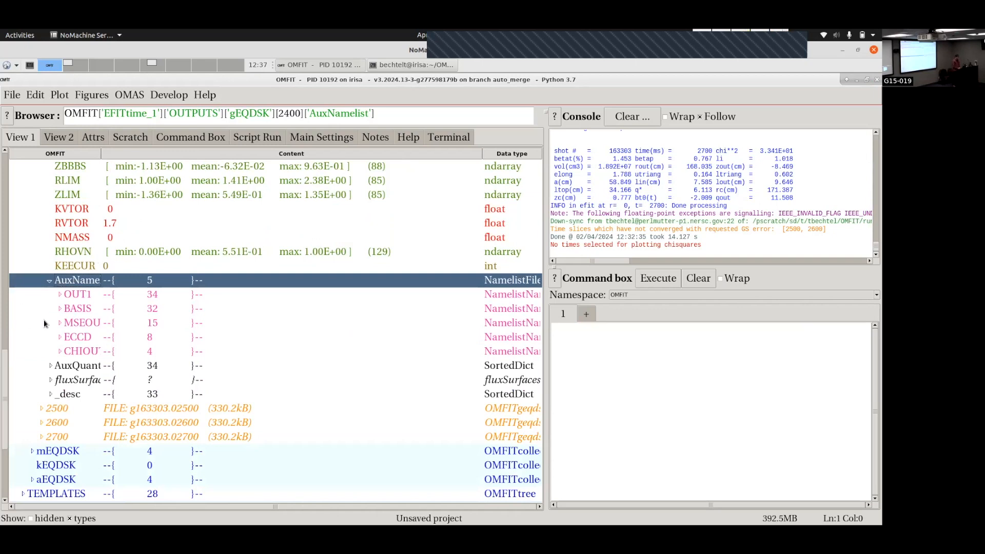
pyautogui.click(50, 280)
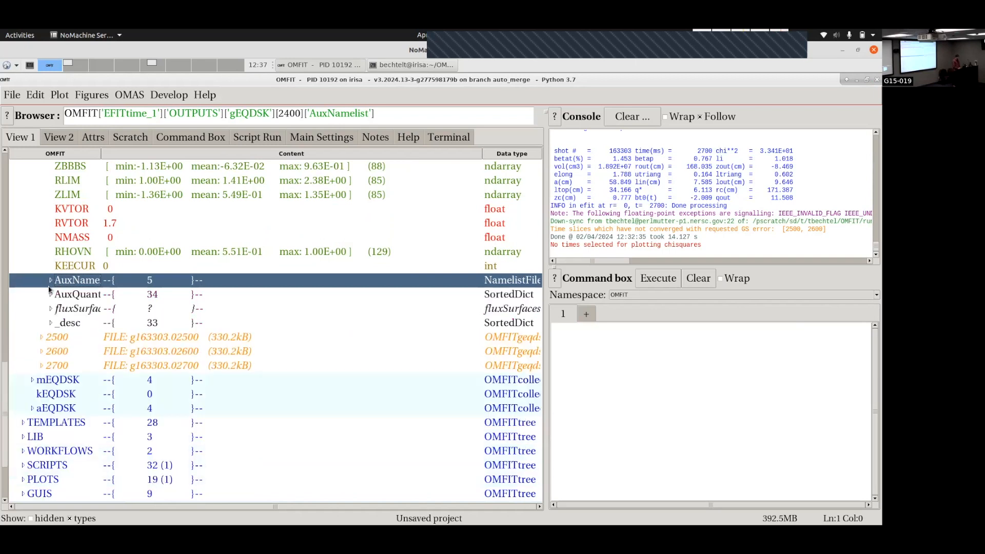
# Expand the AuxQuantities of the 2400 g-file to review the derived quantities, and collapse them again.
pyautogui.click(51, 295)
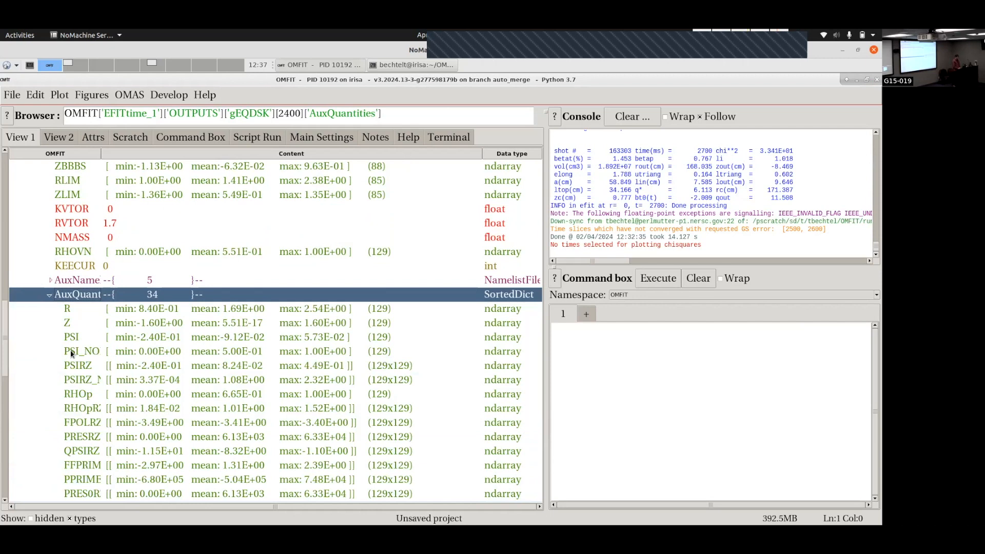
pyautogui.scroll(-1, 72, 353)
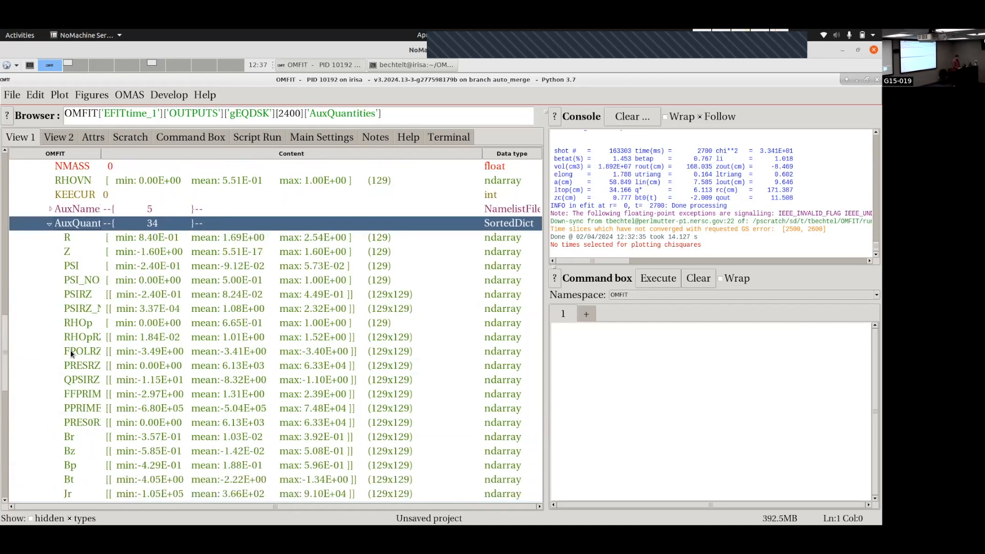
pyautogui.click(50, 225)
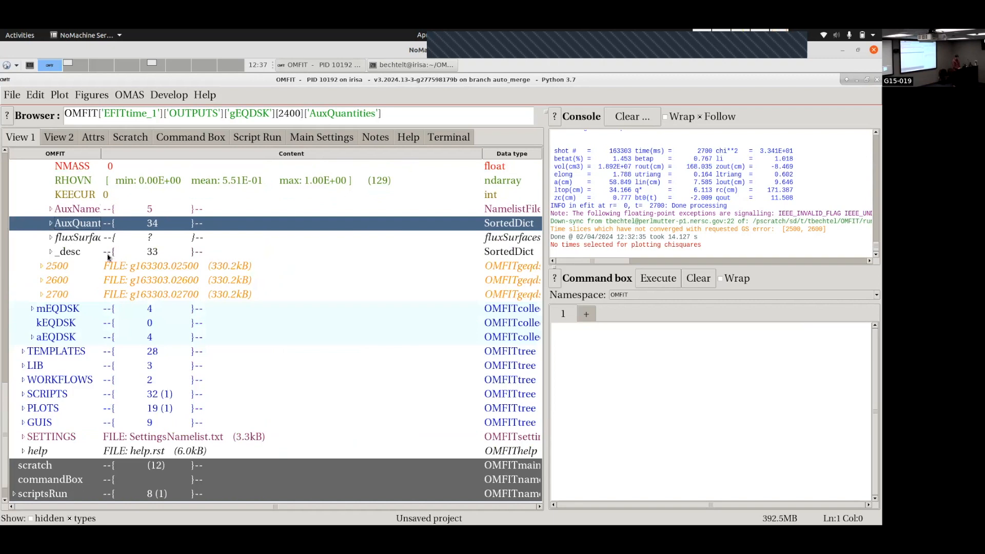
# Compute the fluxSurfaces of the 2400 g-file, review the flux-surface averages under avg, and collapse the branch.
pyautogui.click(53, 240)
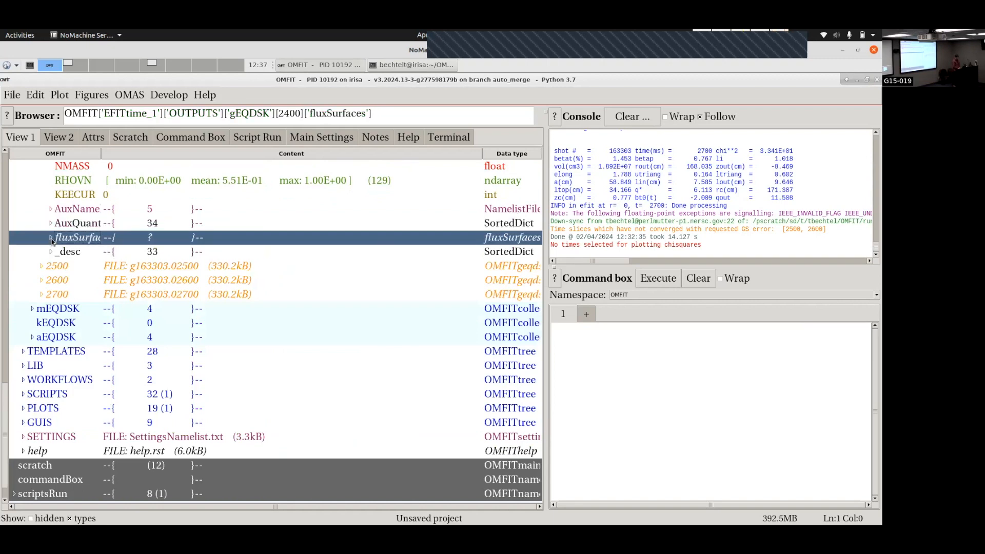
pyautogui.click(51, 238)
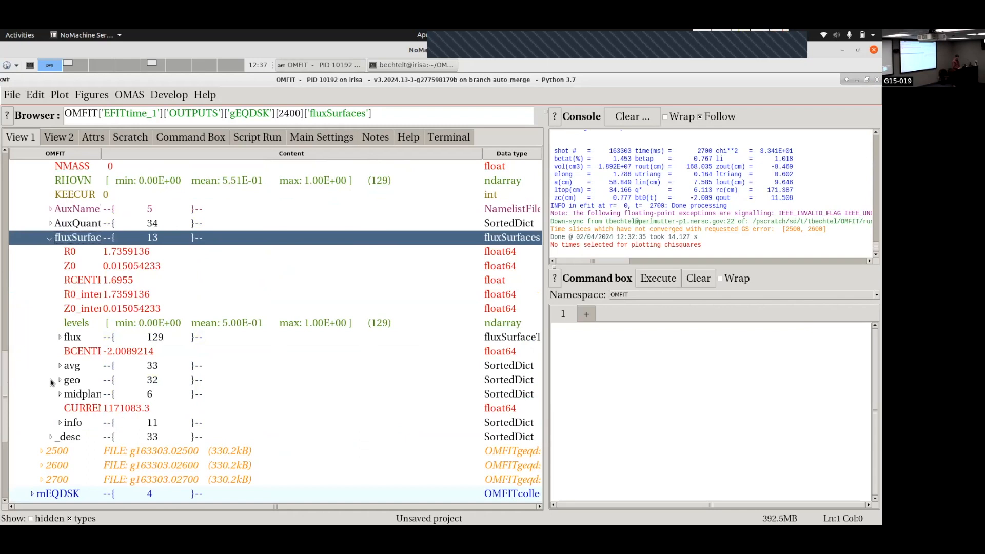
pyautogui.click(93, 366)
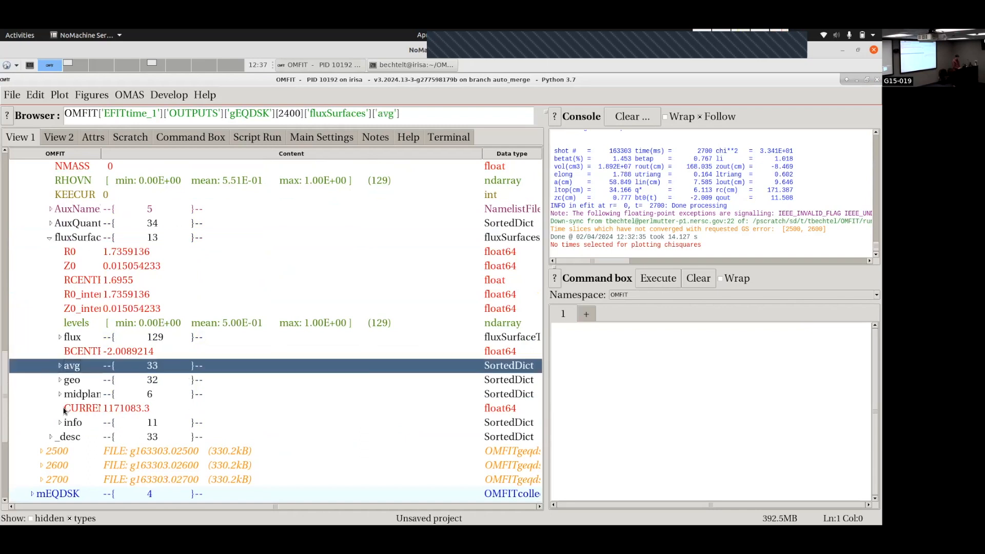
pyautogui.click(60, 366)
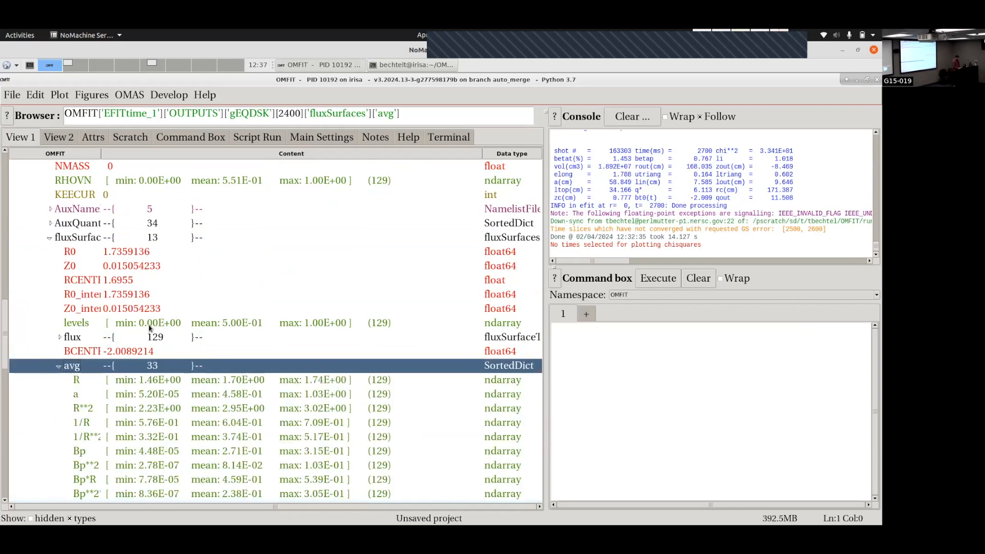
pyautogui.scroll(-8, 149, 328)
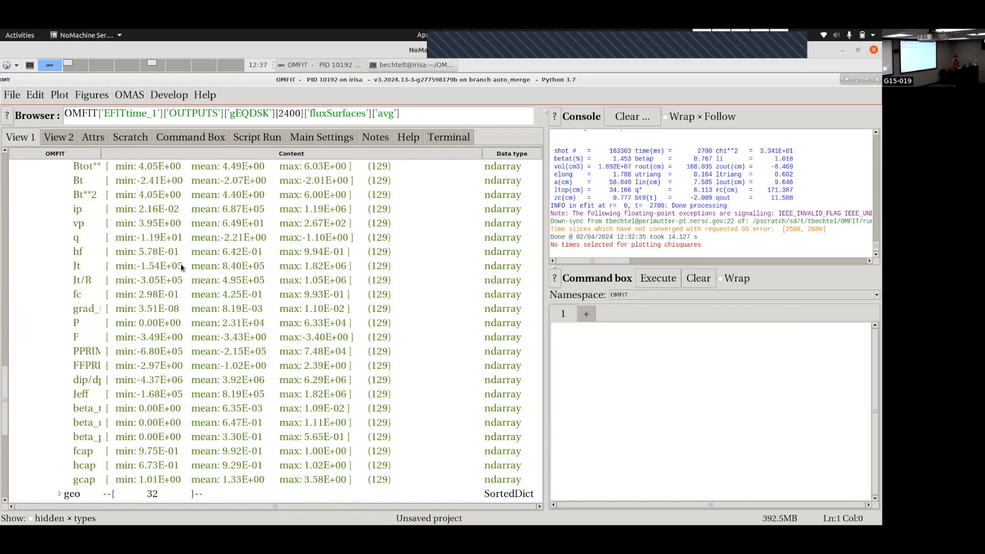
pyautogui.scroll(10, 181, 267)
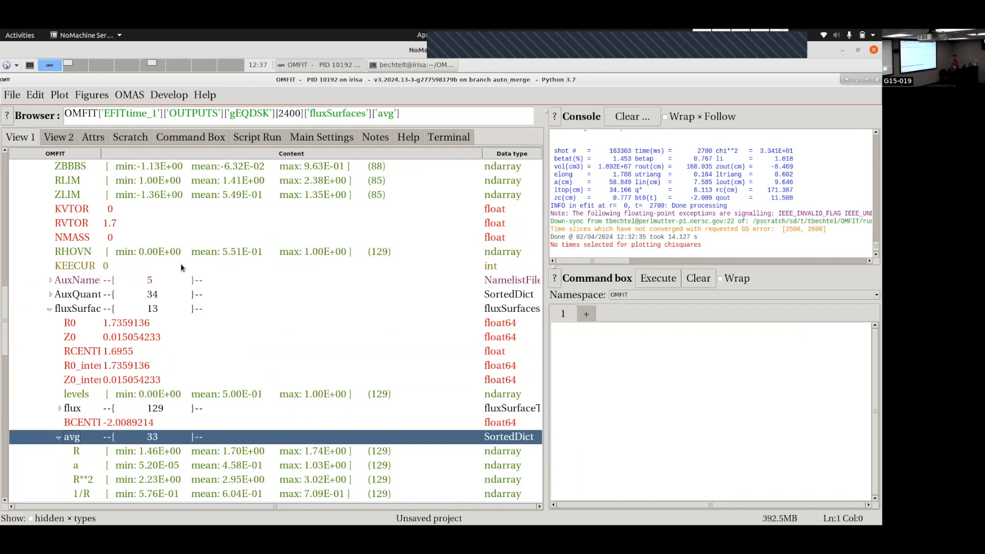
pyautogui.click(50, 309)
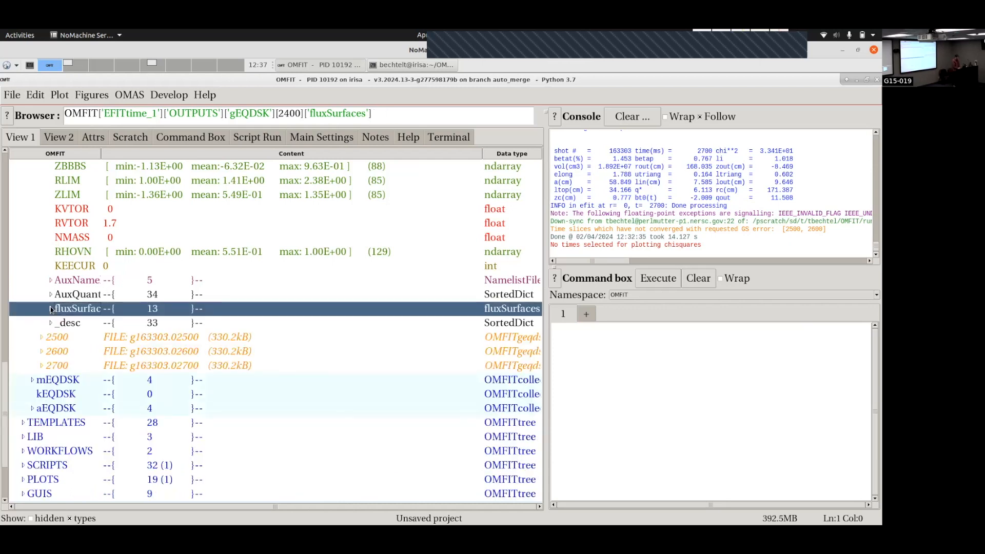
# Collapse the whole EFITtime_1 module in the OMFIT tree.
pyautogui.scroll(10, 50, 309)
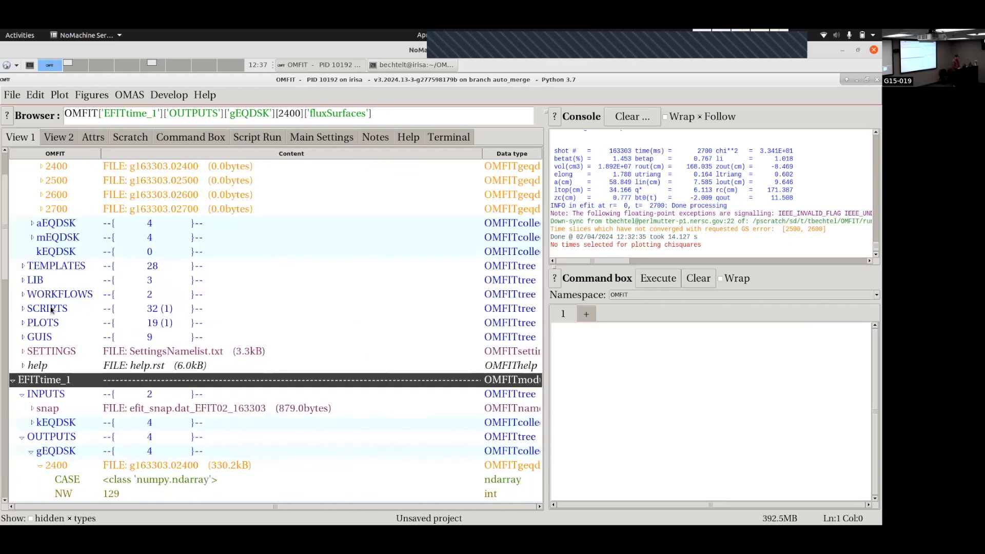
pyautogui.click(13, 381)
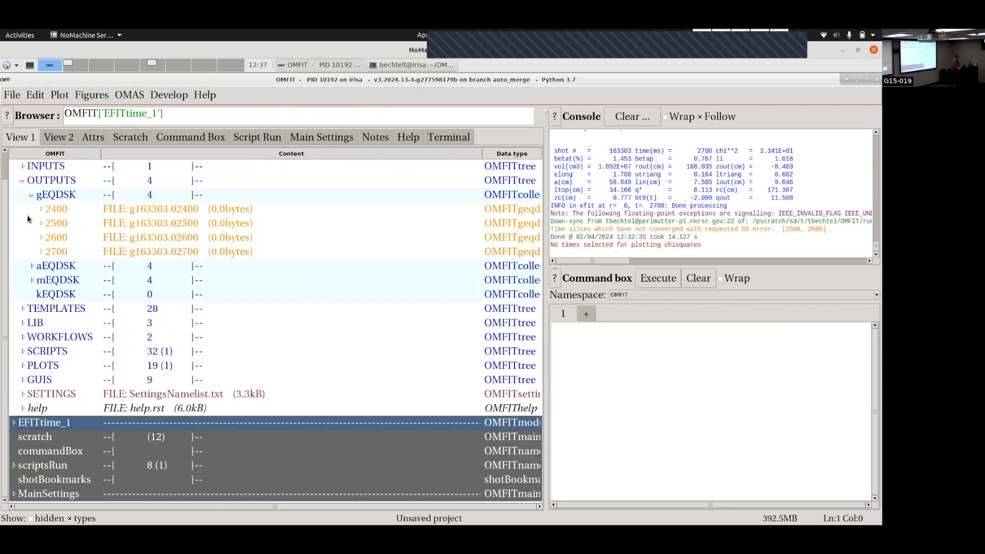
pyautogui.scroll(1, 28, 216)
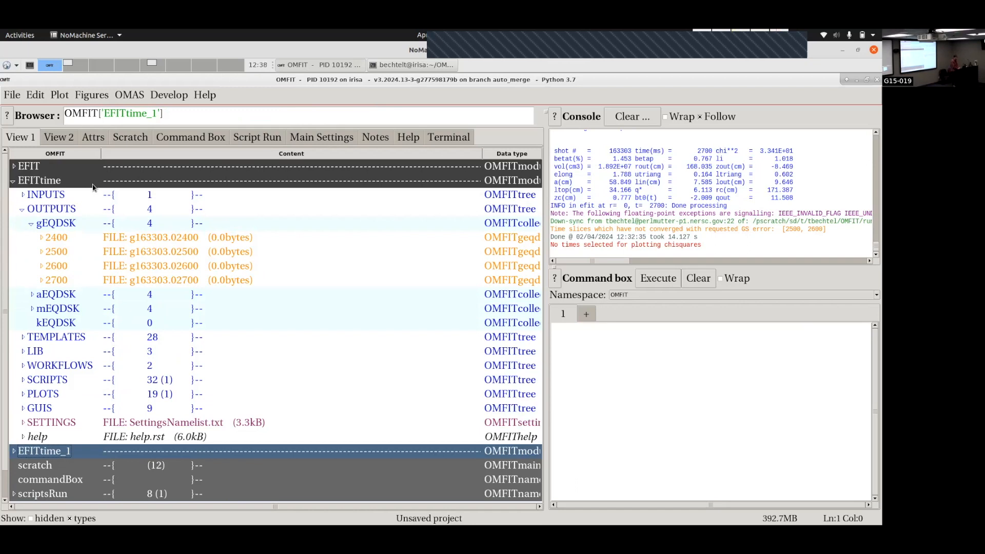
# Review the EFIT multi-times GUIs of EFITtime and EFITtime_1, close both, and collapse the EFITtime module.
pyautogui.doubleClick(50, 182)
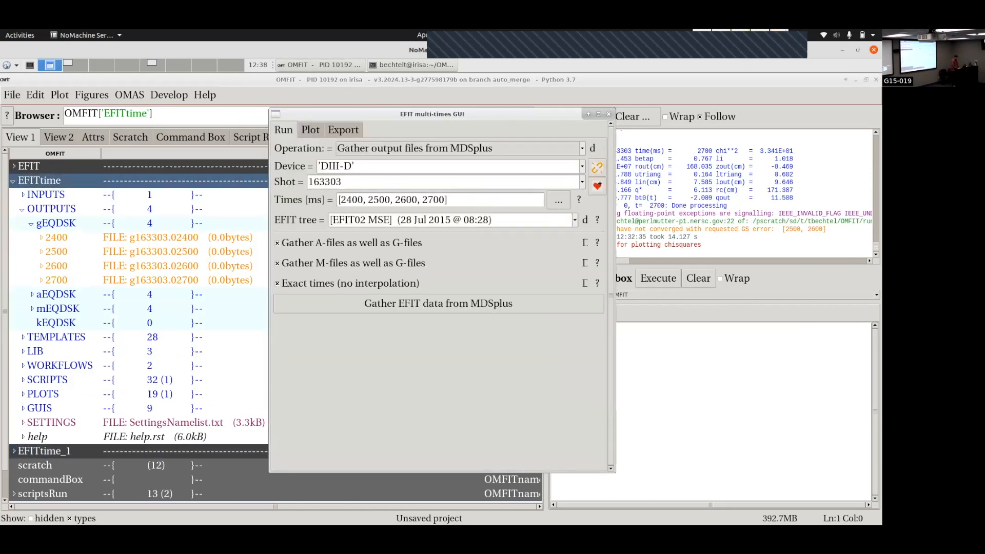
pyautogui.click(29, 450)
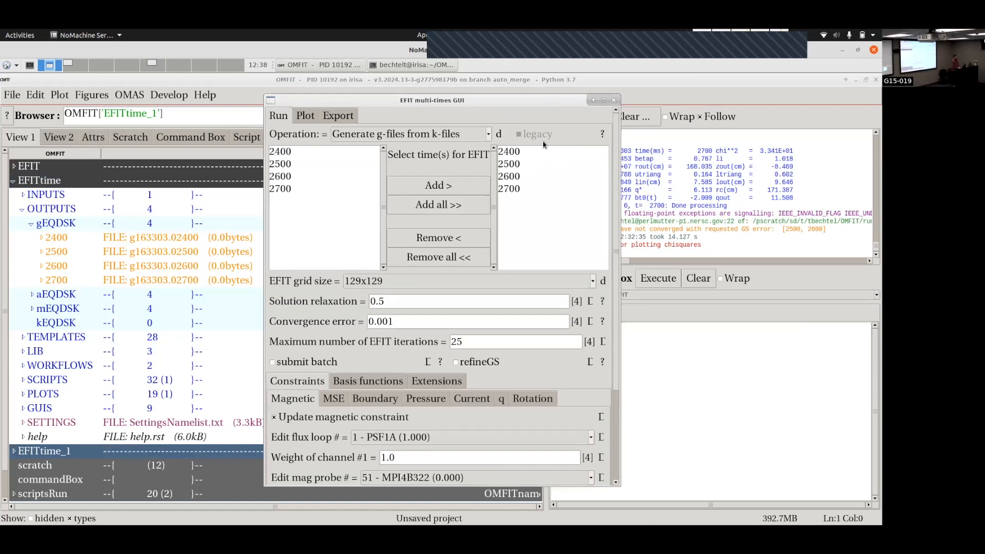
pyautogui.click(615, 100)
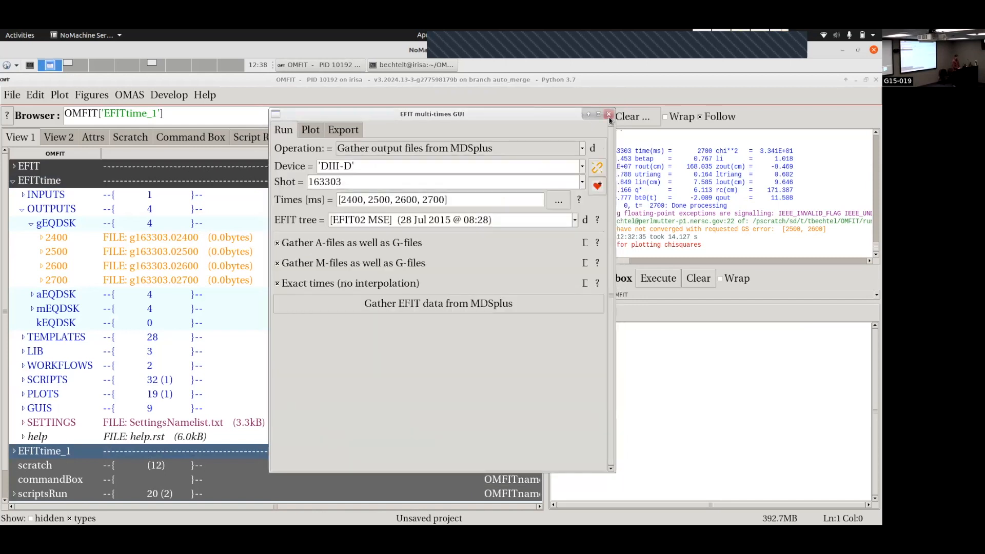
pyautogui.click(609, 116)
pyautogui.click(13, 186)
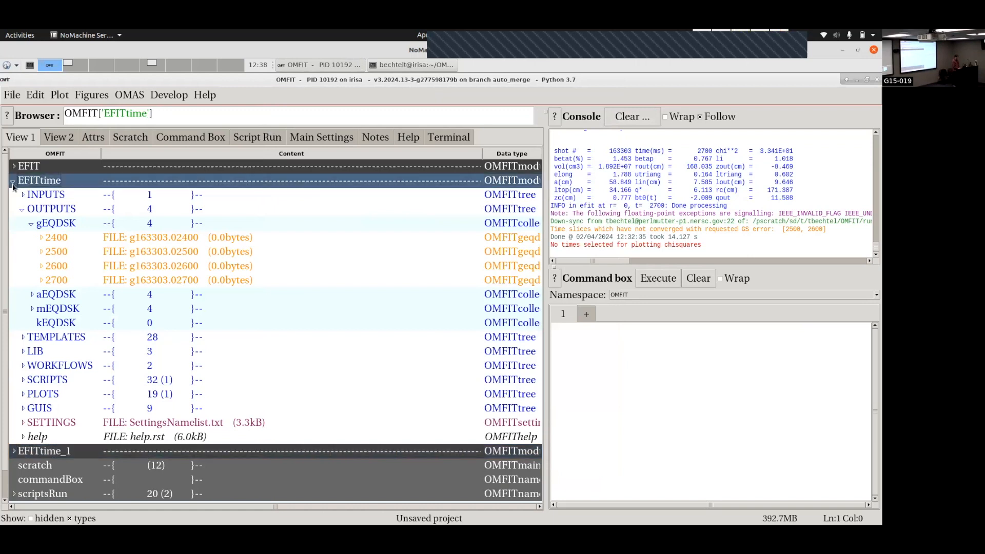
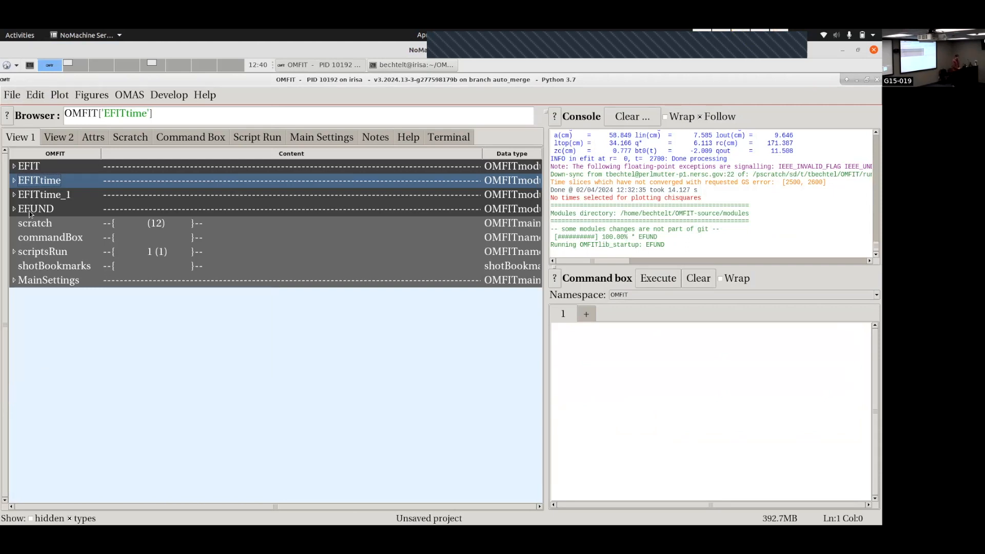
# Open the GUI of the EFUND module and load its mhdin.dat from the DIII-D_168190 template.
pyautogui.doubleClick(29, 213)
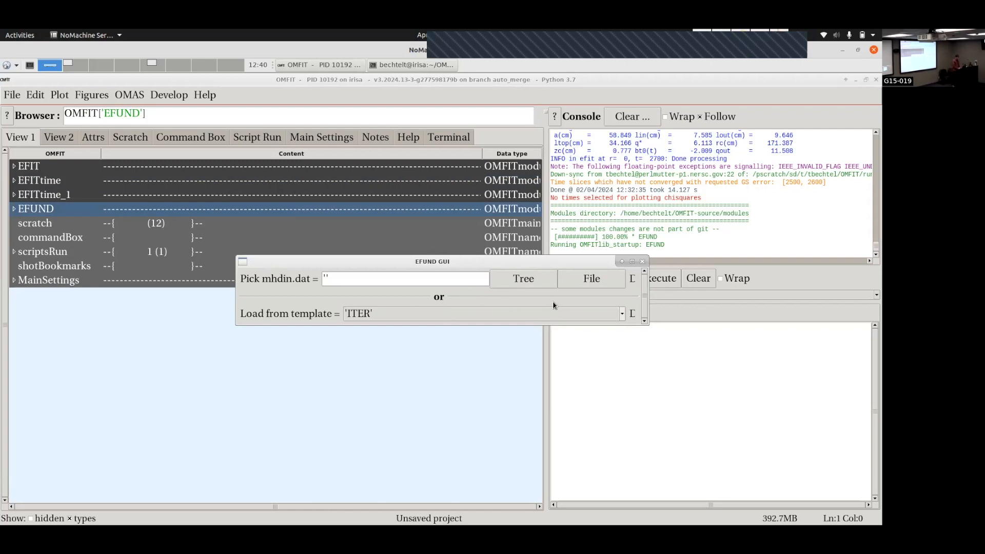
pyautogui.click(621, 314)
pyautogui.scroll(5, 487, 411)
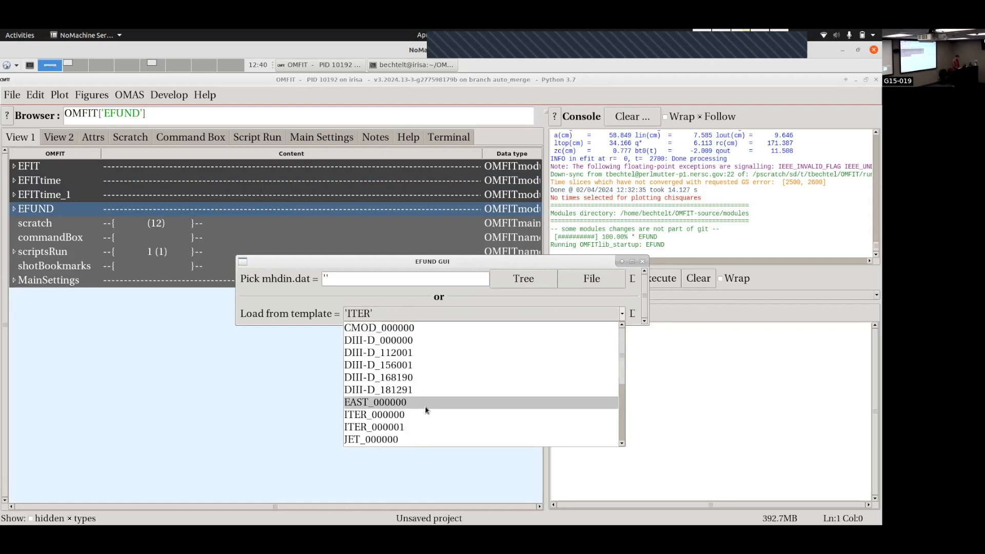
pyautogui.scroll(-5, 426, 410)
pyautogui.scroll(5, 425, 410)
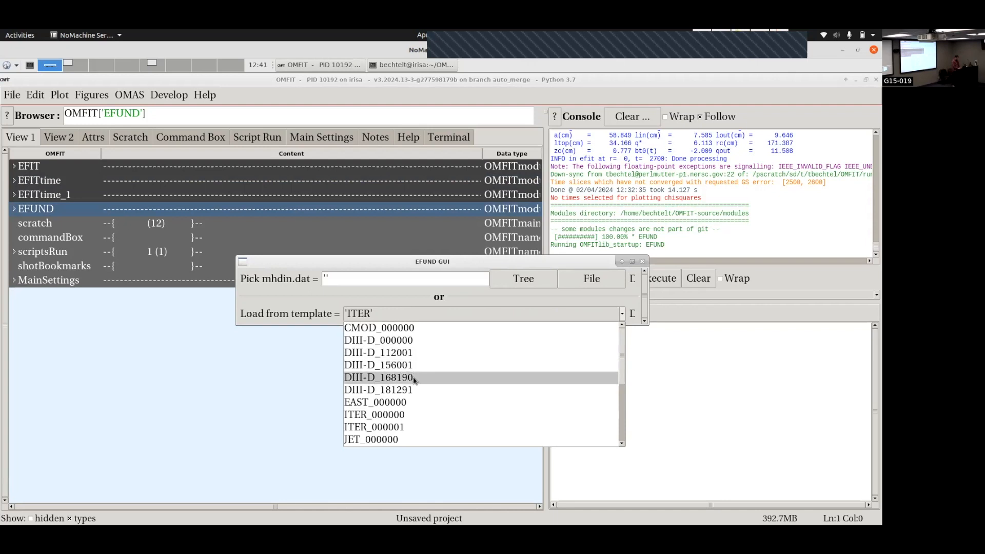
pyautogui.click(414, 380)
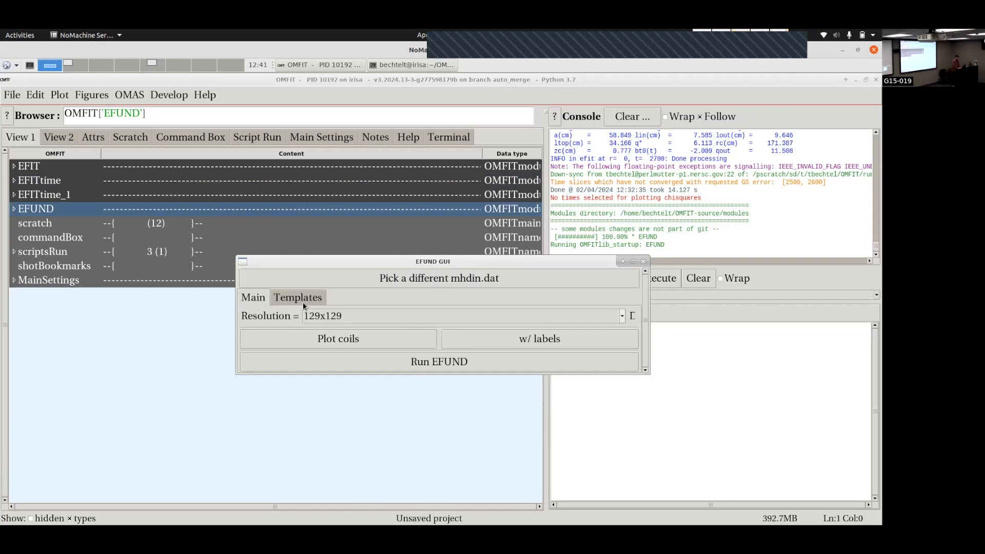
# Set the EFUND resolution to 65x65, plot the coils, and close the figure after viewing it enlarged.
pyautogui.click(339, 317)
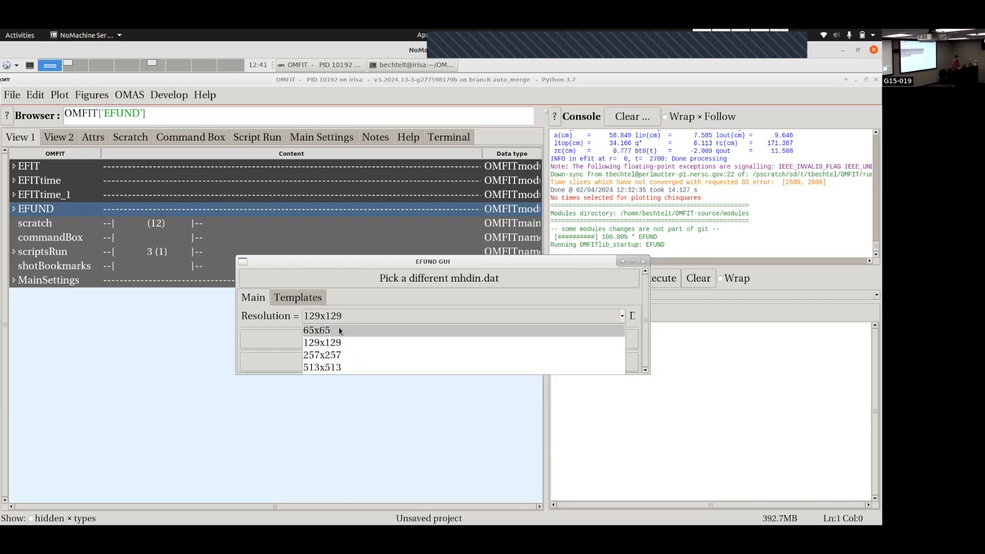
pyautogui.click(339, 330)
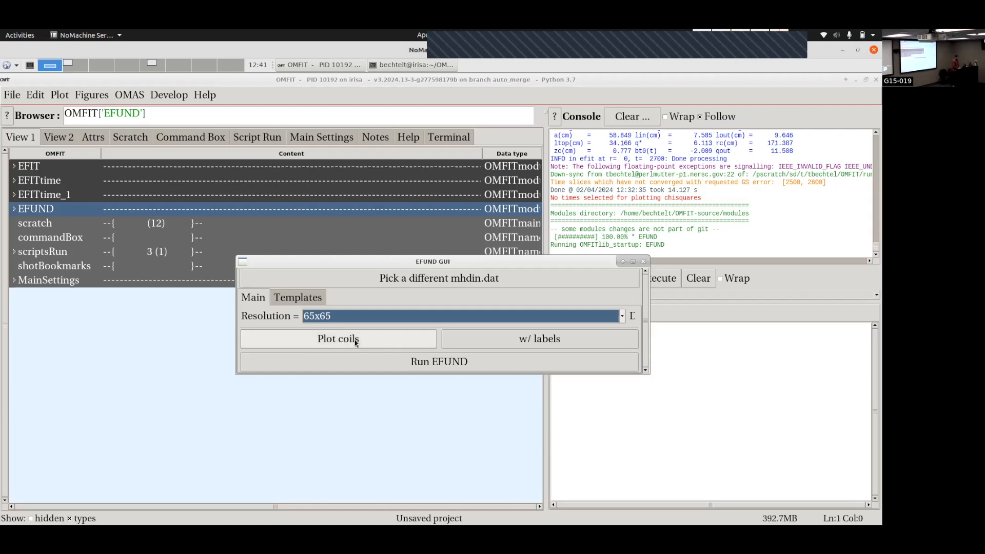
pyautogui.click(353, 333)
pyautogui.click(317, 338)
pyautogui.click(310, 346)
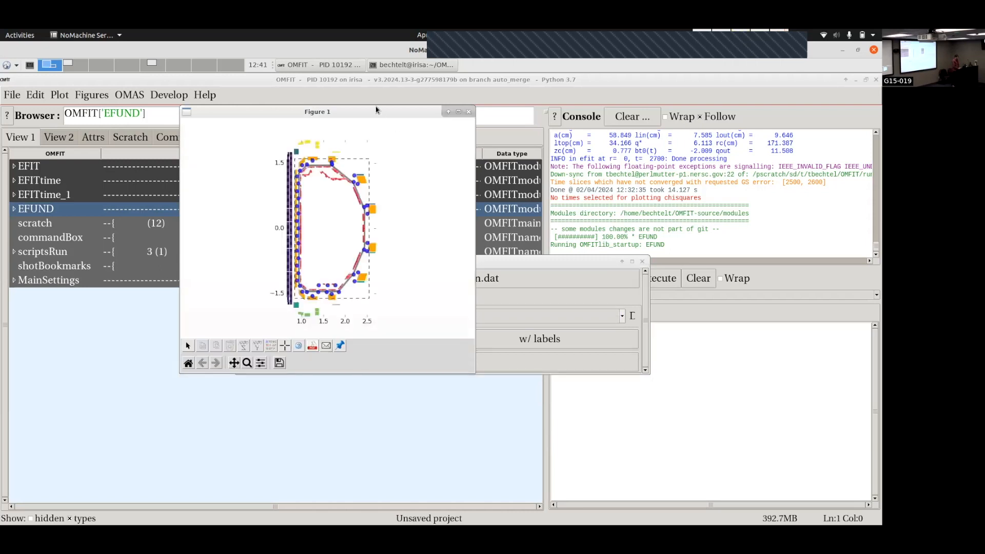
pyautogui.doubleClick(377, 114)
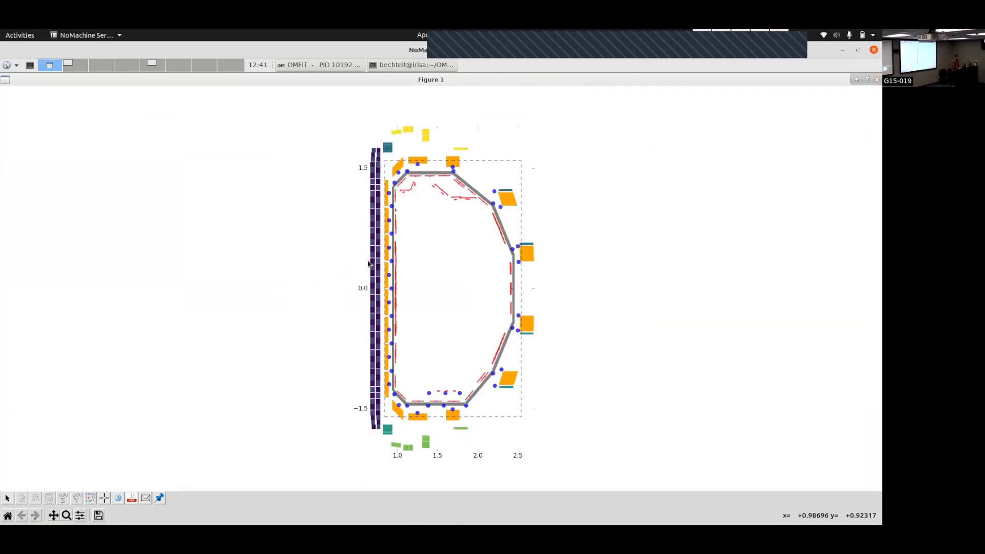
pyautogui.click(874, 81)
# Plot the coils with labels, enlarge the figure to inspect the lower inboard coils and probes, and shrink it beside the EFUND GUI.
pyautogui.click(535, 340)
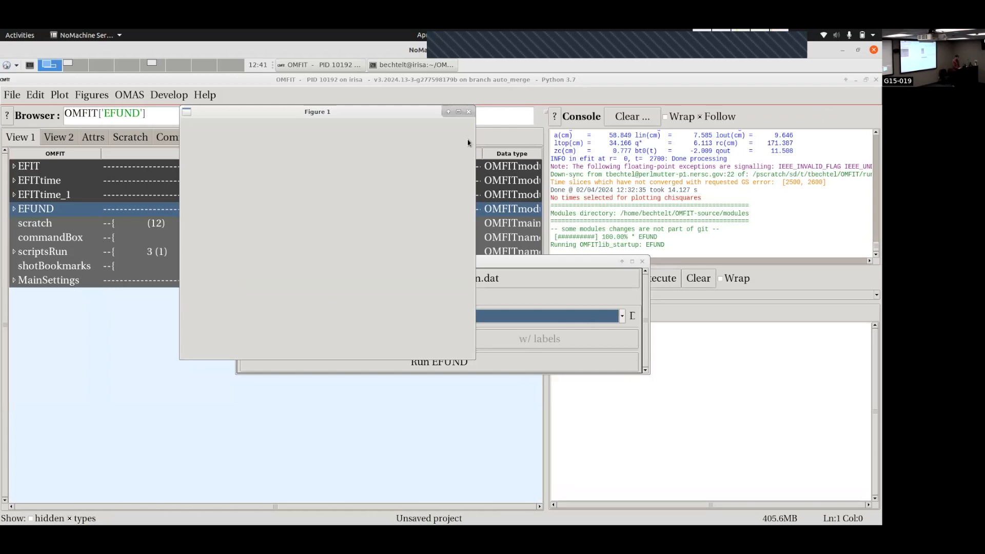
pyautogui.click(458, 113)
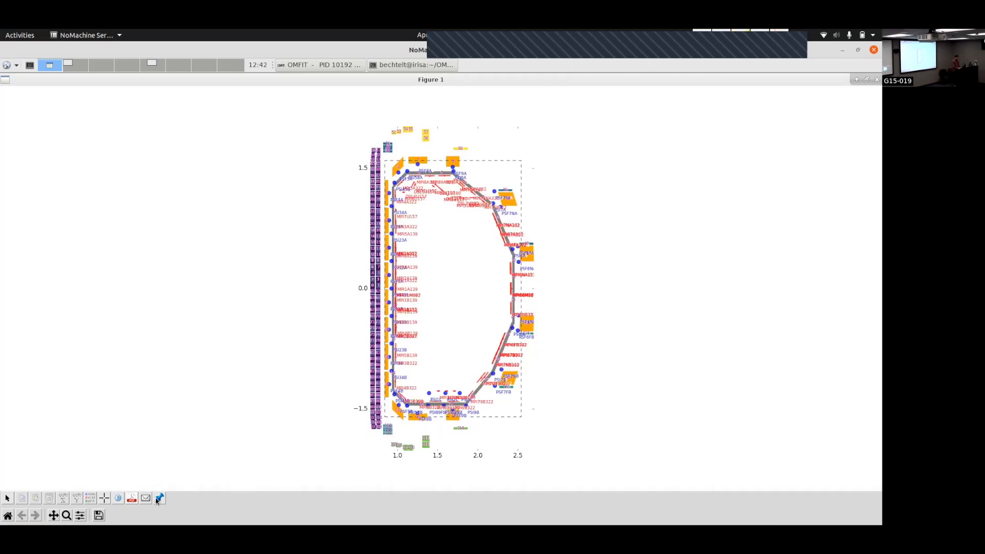
pyautogui.click(66, 515)
pyautogui.moveTo(435, 430); pyautogui.dragTo(442, 431)
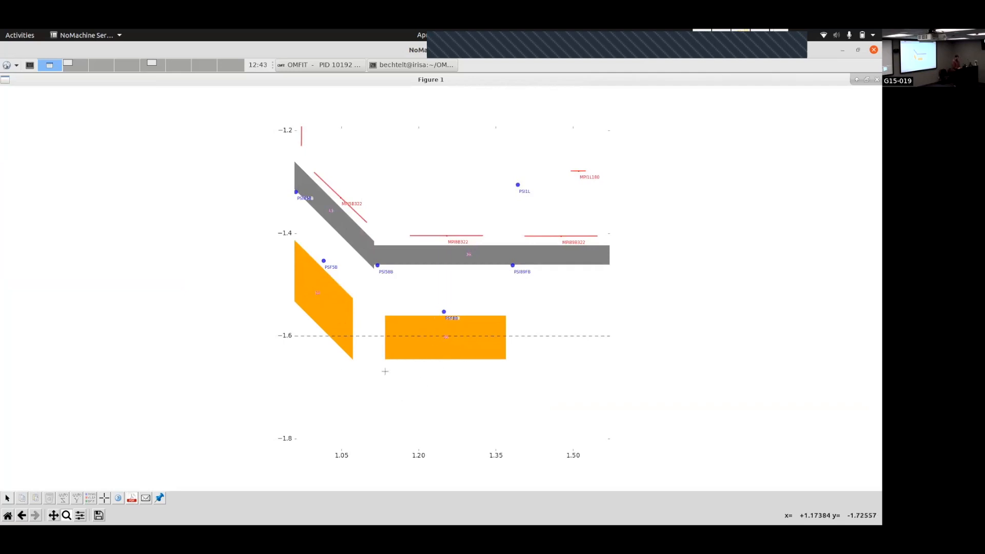
pyautogui.moveTo(297, 150); pyautogui.dragTo(801, 283)
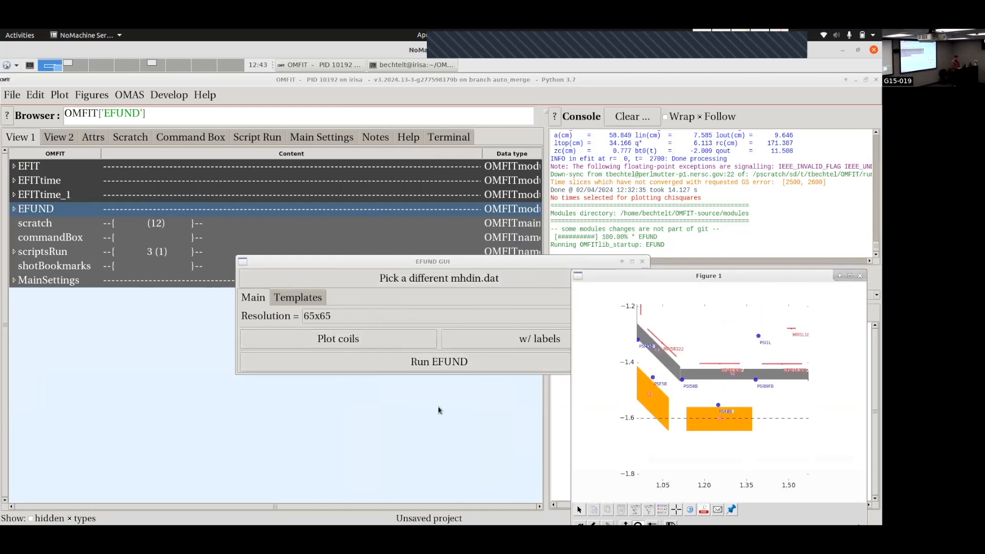
# Expand mhdin.dat under the EFUND INPUTS and reload it from the DIII-D_168190 template.
pyautogui.click(15, 209)
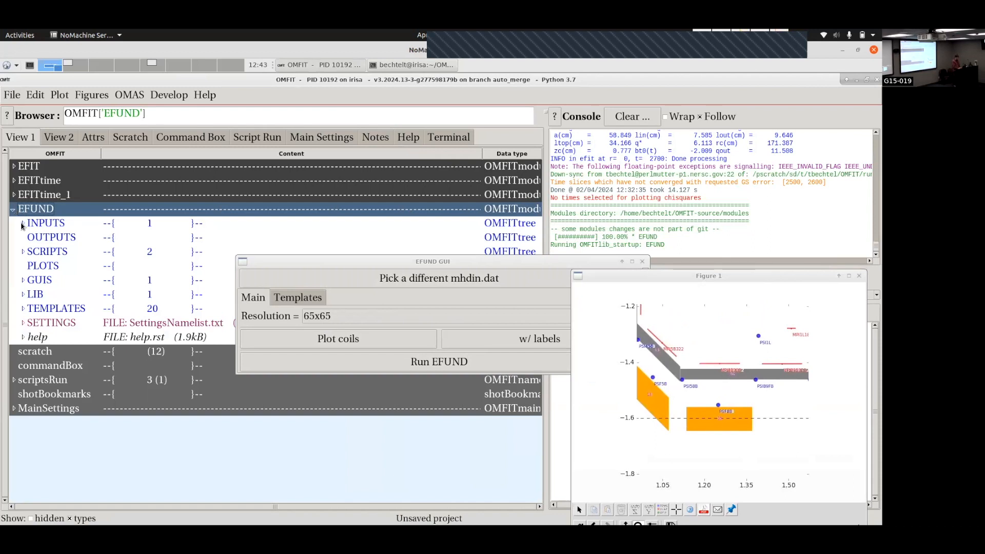
pyautogui.click(23, 224)
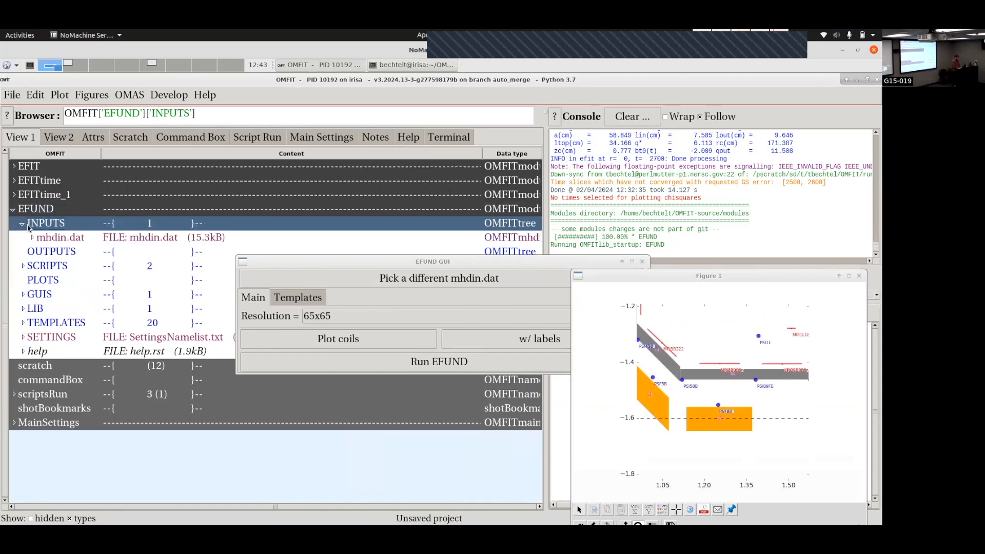
pyautogui.click(32, 238)
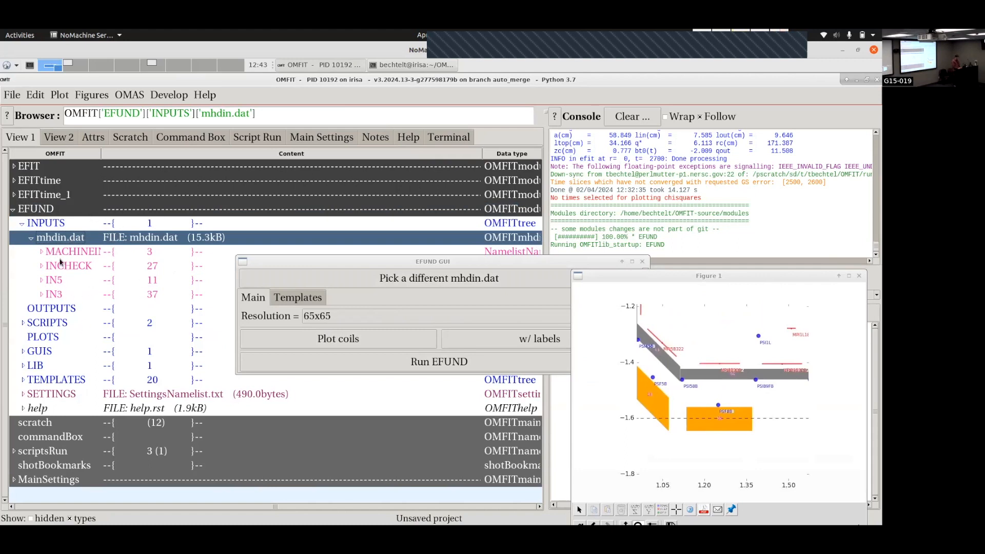
pyautogui.click(295, 276)
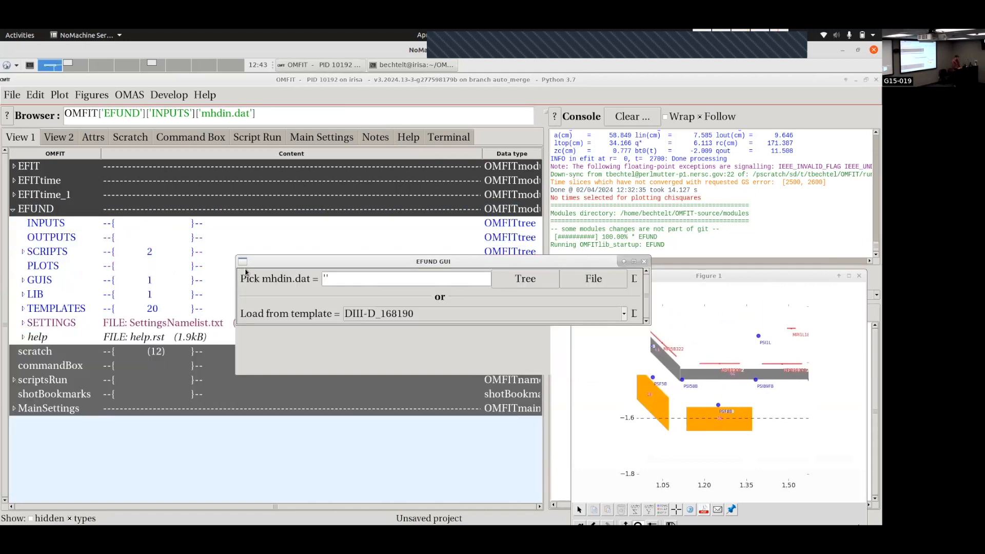
pyautogui.click(424, 315)
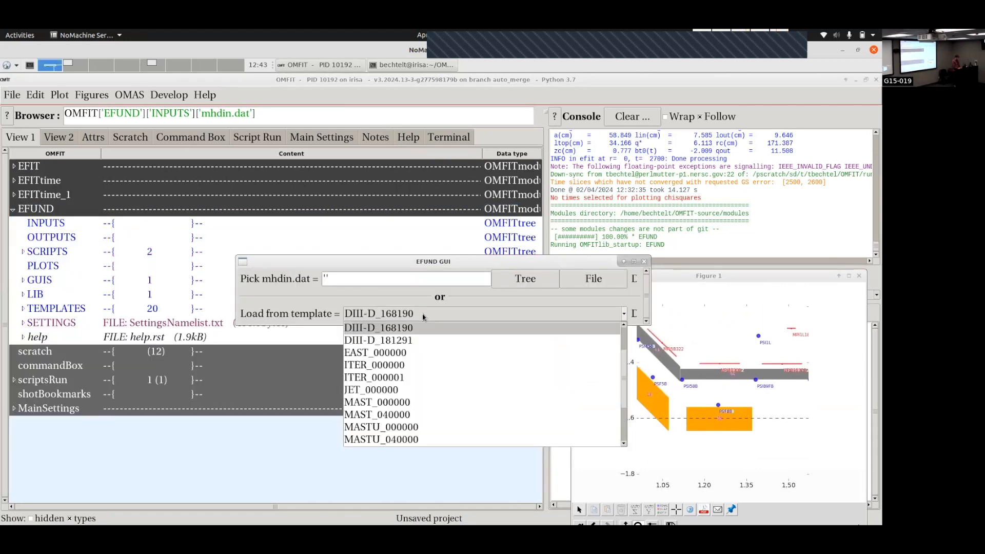
pyautogui.click(414, 330)
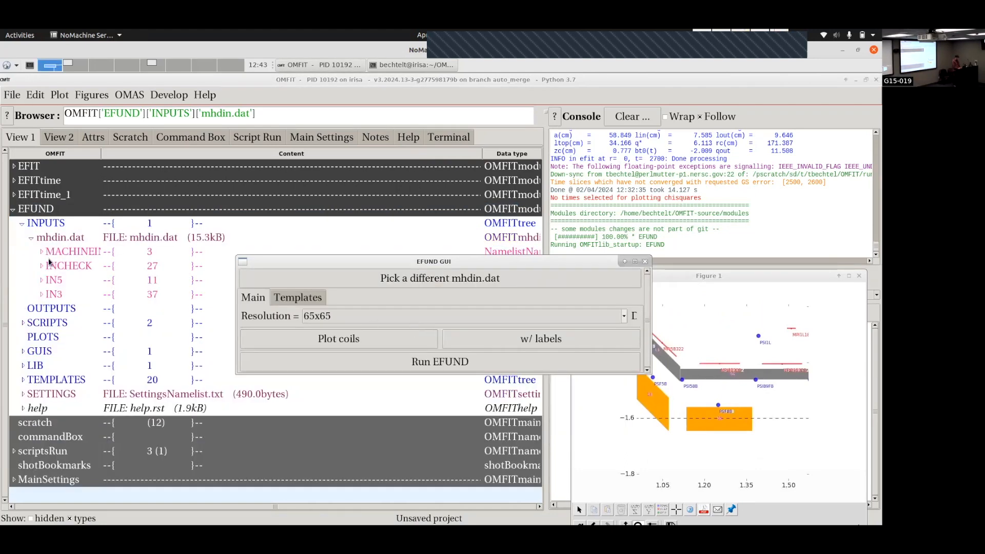
# Expand the IN3 namelist of mhdin.dat, find the RF array, and copy its tree location.
pyautogui.click(42, 295)
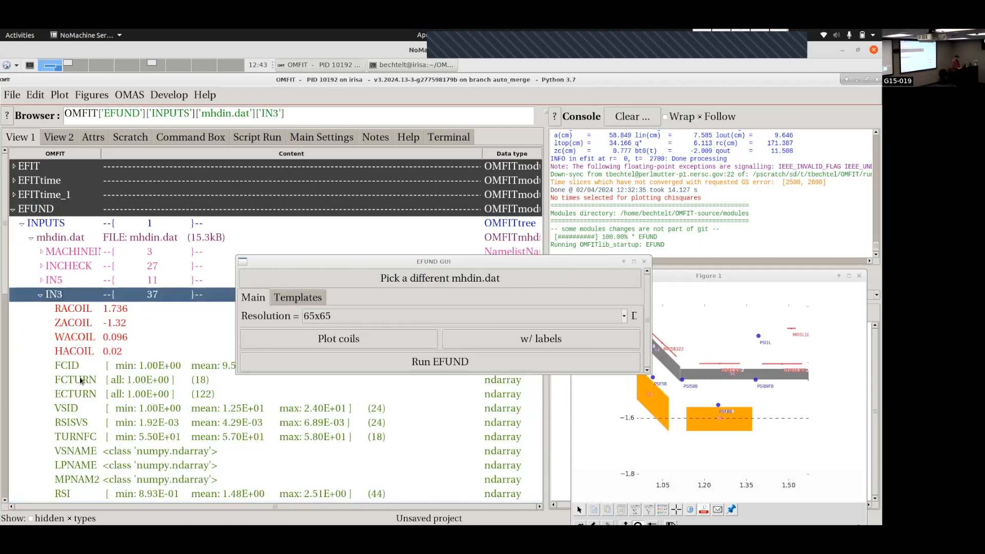
pyautogui.scroll(-2, 80, 380)
pyautogui.scroll(-2, 80, 380)
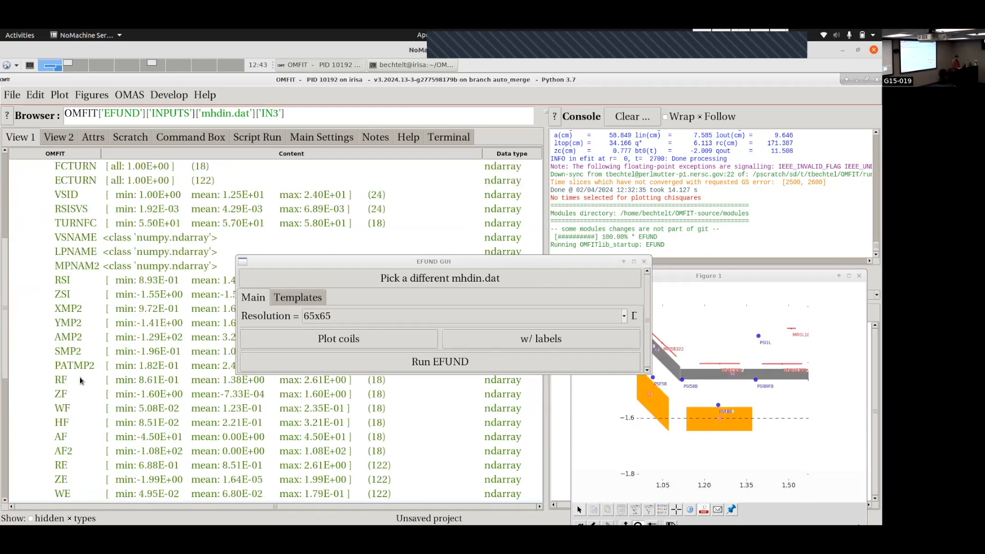
pyautogui.scroll(-1, 80, 380)
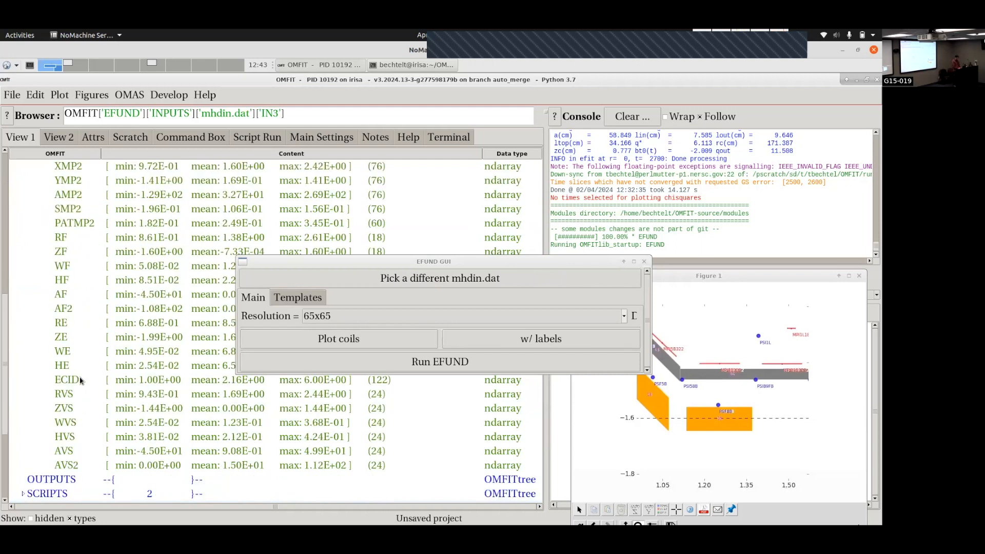
pyautogui.click(69, 240)
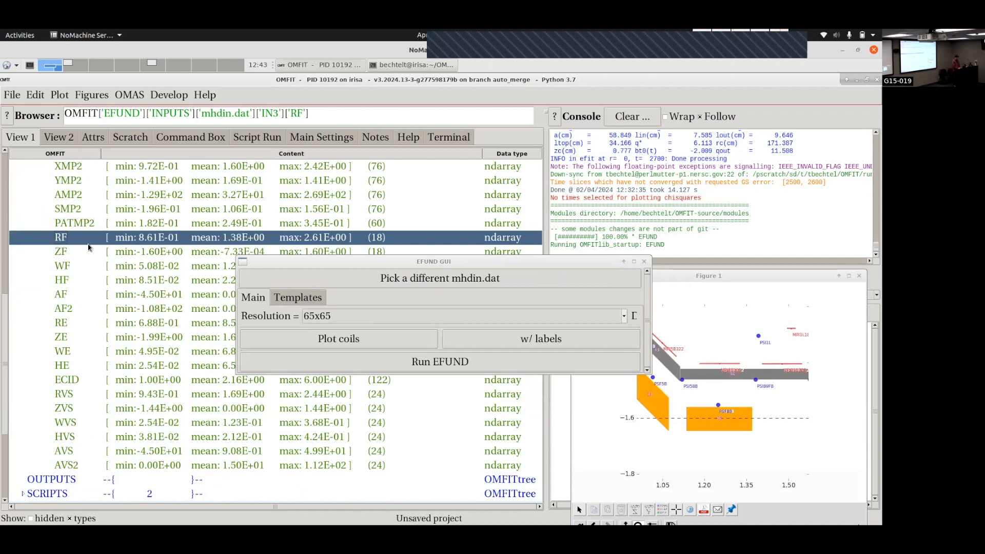
pyautogui.rightClick(89, 244)
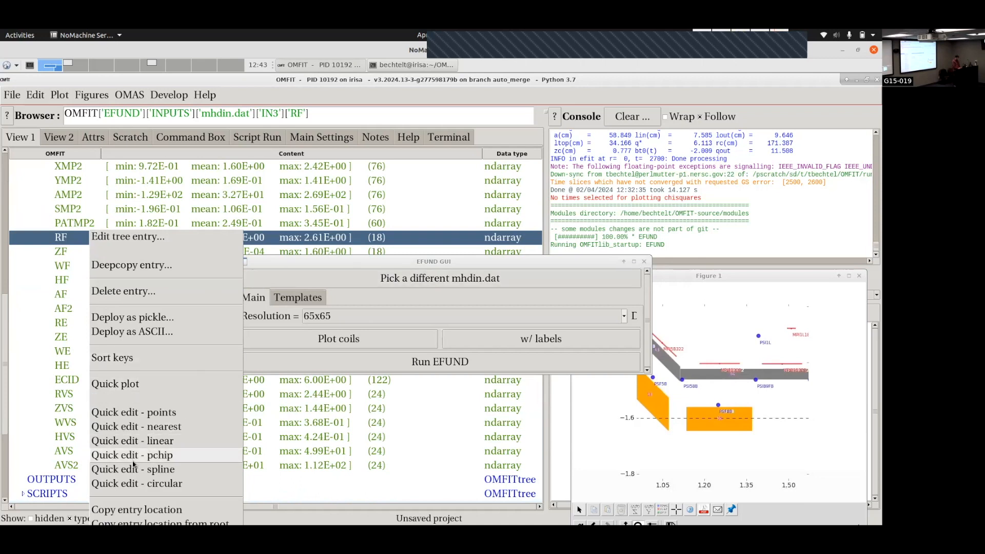
pyautogui.click(134, 511)
# Uncover the command box, paste the RF location, and complete it as an assignment setting element 13 to 3.5.
pyautogui.moveTo(394, 263); pyautogui.dragTo(213, 272)
pyautogui.moveTo(617, 278); pyautogui.dragTo(353, 327)
pyautogui.moveTo(495, 334); pyautogui.dragTo(386, 343)
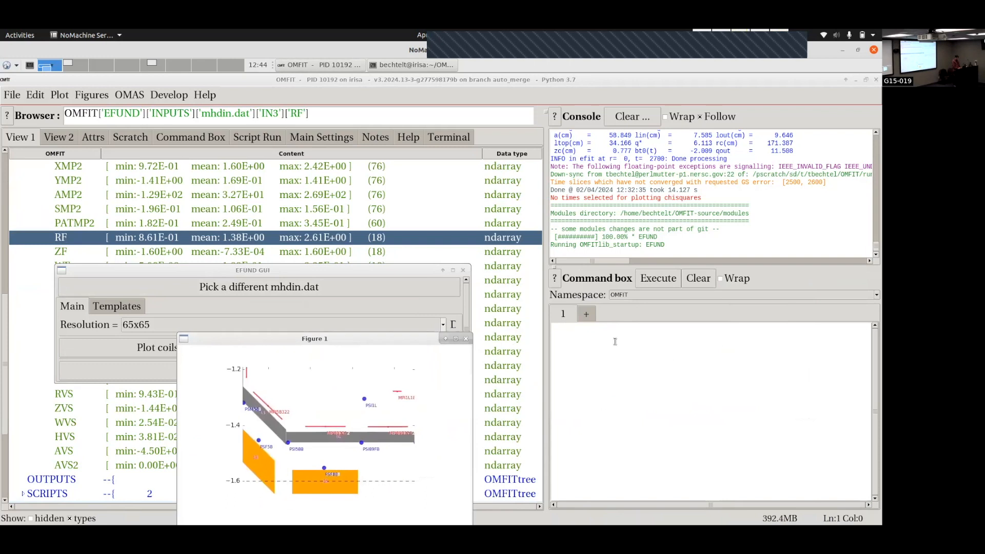
pyautogui.click(615, 342)
pyautogui.hotkey('ctrl', 'v')
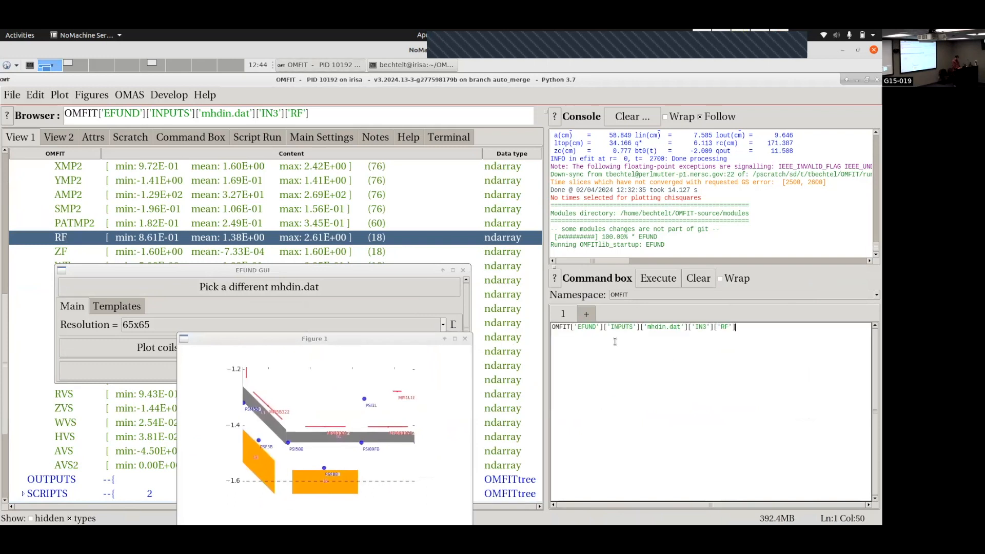
pyautogui.write('= ')
pyautogui.write('[13] ')
pyautogui.write('3.5')
# Duplicate the RF assignment, change the copy to set element 16 to 2.5, and execute both lines.
pyautogui.tripleClick(621, 327)
pyautogui.hotkey('ctrl', 'c')
pyautogui.hotkey('ctrl', 'v')
pyautogui.hotkey('ctrl', 'v')
pyautogui.click(742, 334)
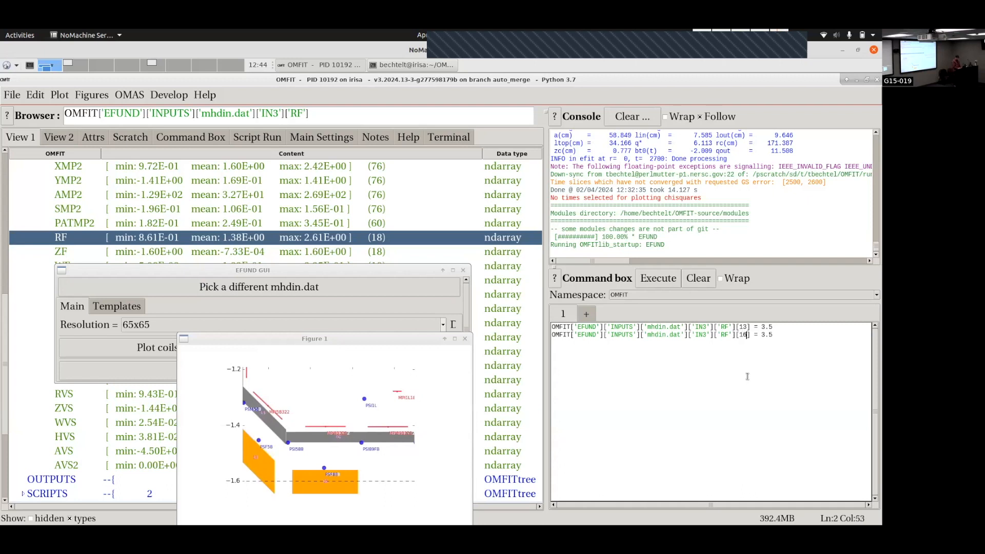
pyautogui.press('Right')
pyautogui.press('Right')
pyautogui.press('Right')
pyautogui.click(655, 283)
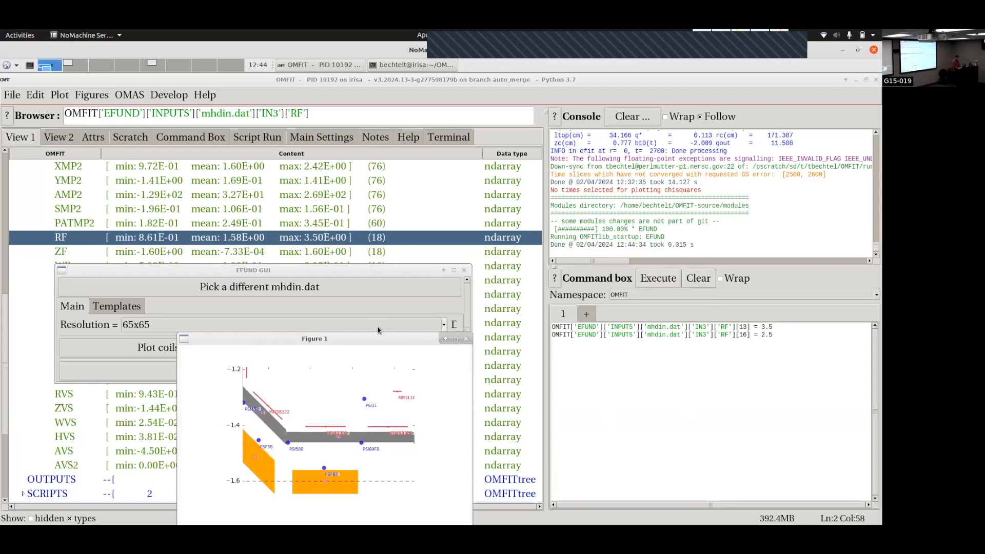
# Close the old labelled figure, replot the coils with the modified RF values, and close the new figure after checking it.
pyautogui.click(308, 271)
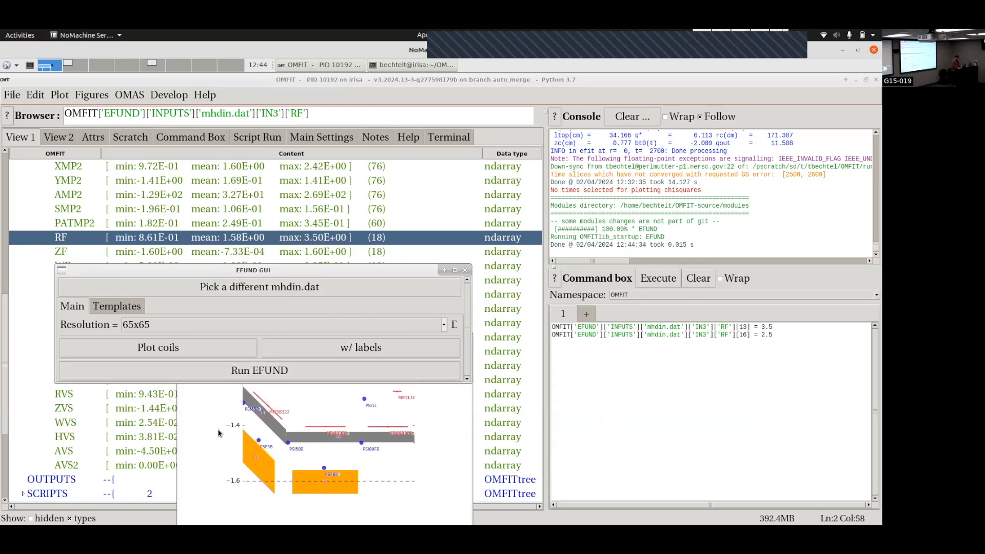
pyautogui.click(443, 390)
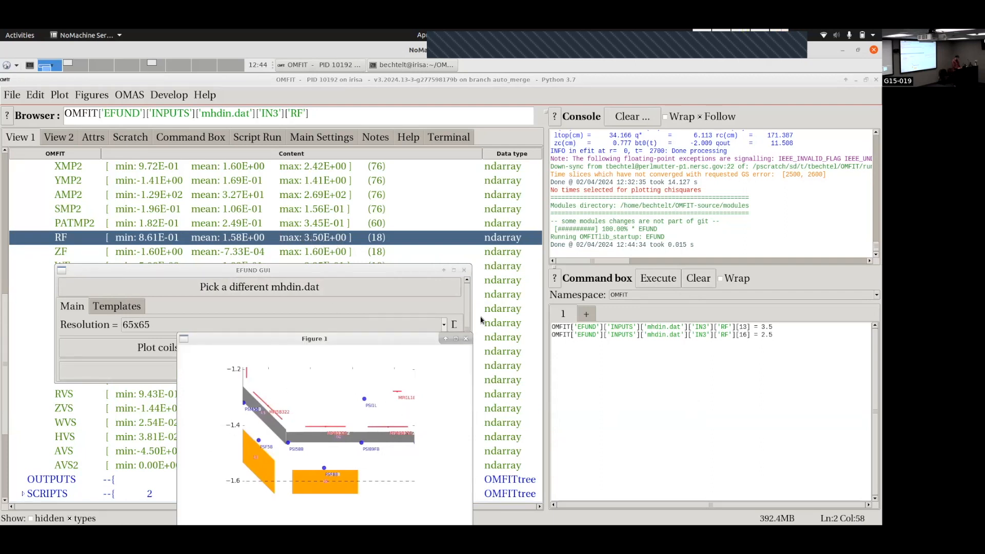
pyautogui.click(465, 338)
pyautogui.click(177, 348)
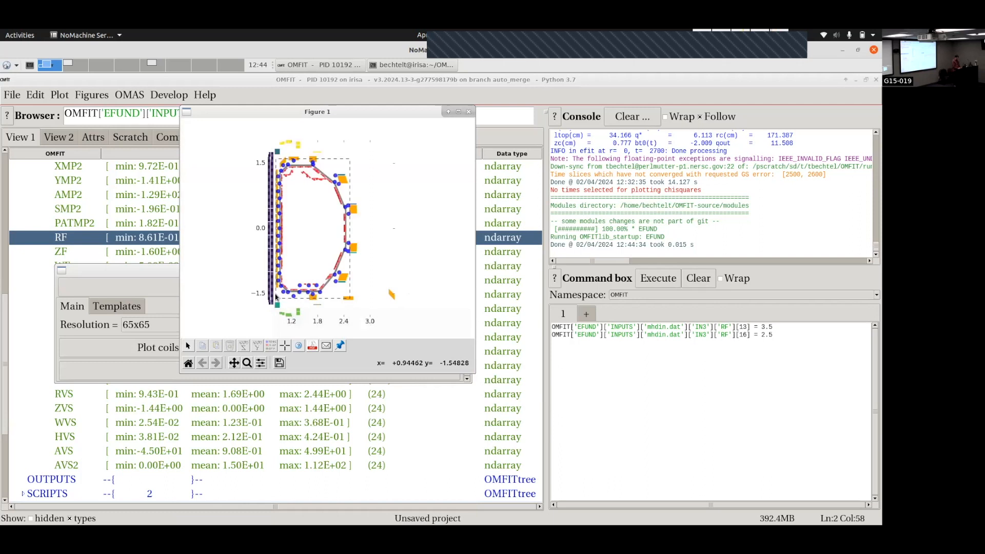
pyautogui.click(469, 112)
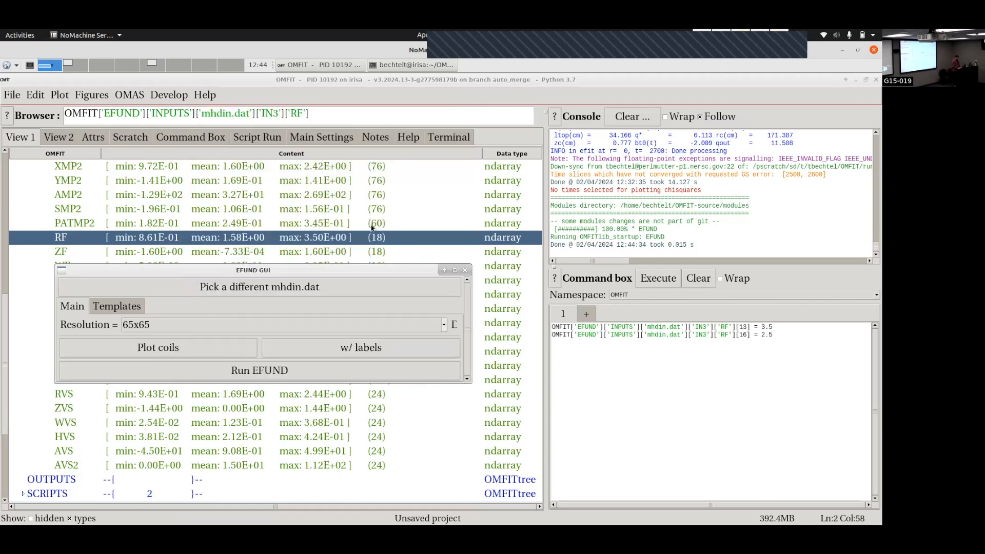
# Run EFUND with the modified mhdin.dat and collapse the EFUND module in the tree.
pyautogui.click(271, 371)
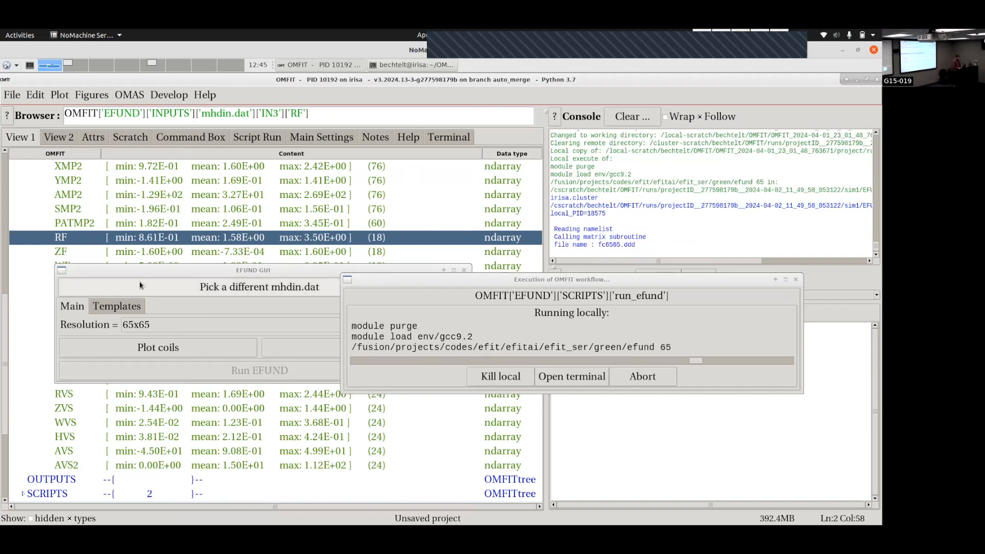
pyautogui.moveTo(139, 265); pyautogui.dragTo(301, 262)
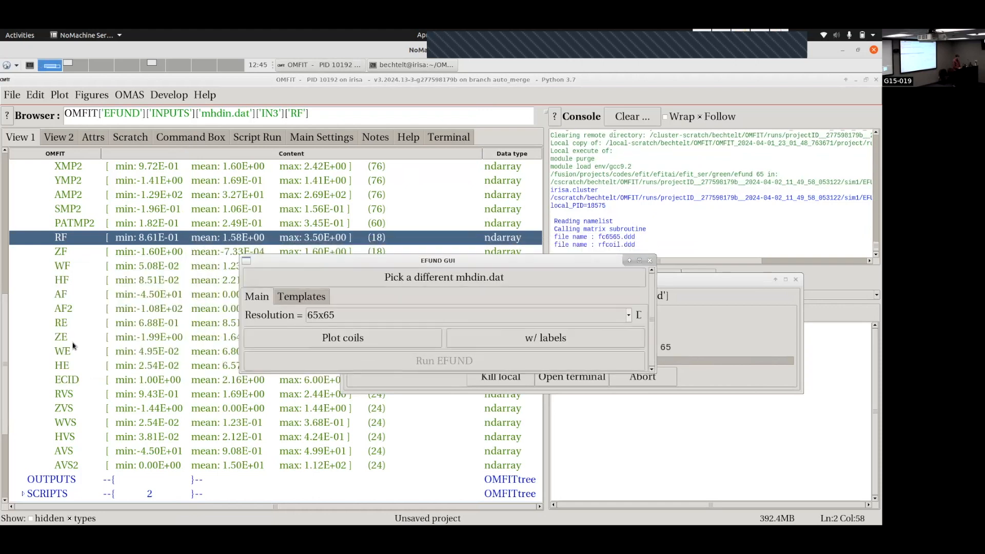
pyautogui.scroll(10, 72, 345)
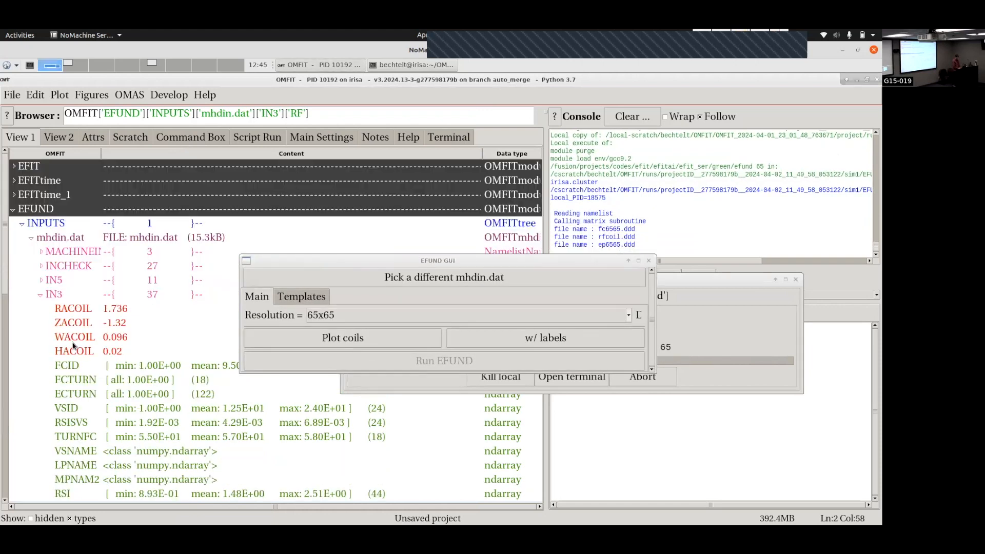
pyautogui.click(13, 210)
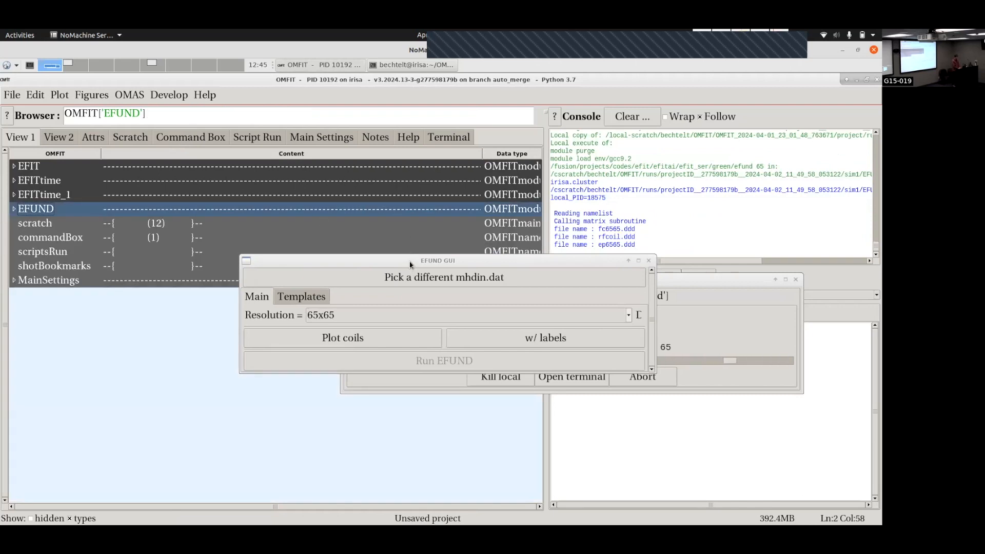
pyautogui.moveTo(410, 268); pyautogui.dragTo(246, 285)
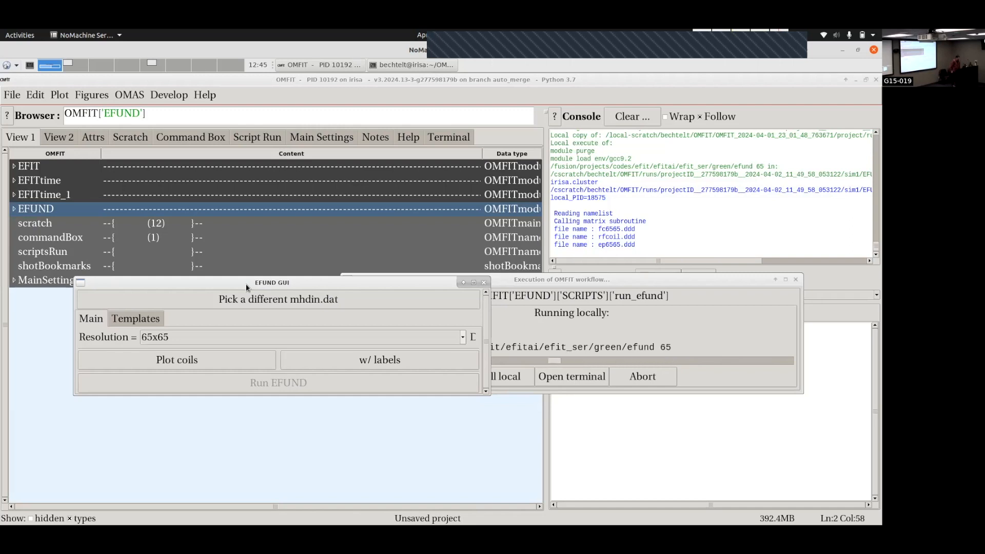
# Expand the EFUND inputs to the IN3 namelist of mhdin.dat, view the RACOIL entry in the editor, and close it unchanged.
pyautogui.click(14, 208)
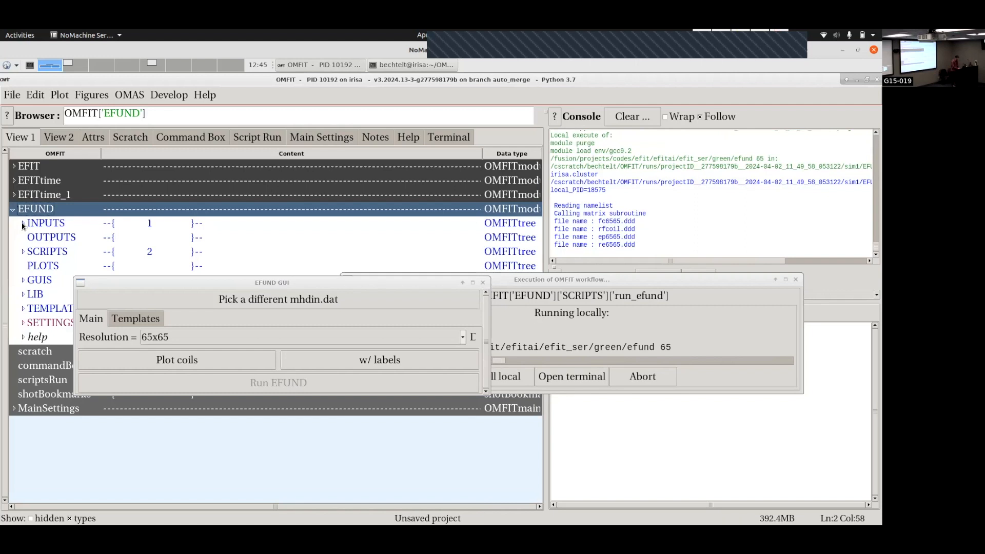
pyautogui.click(23, 223)
pyautogui.click(30, 237)
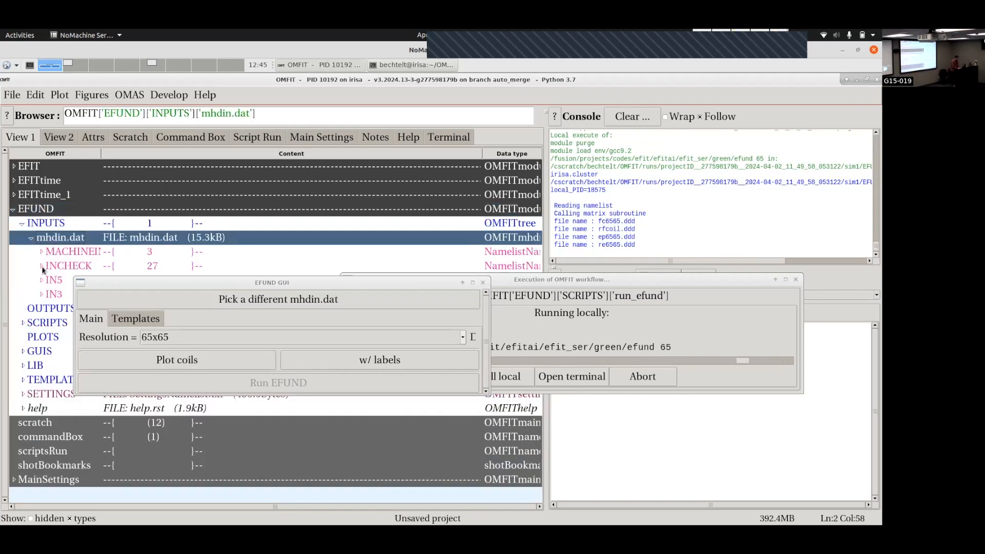
pyautogui.click(40, 295)
pyautogui.moveTo(95, 288); pyautogui.dragTo(304, 294)
pyautogui.rightClick(109, 311)
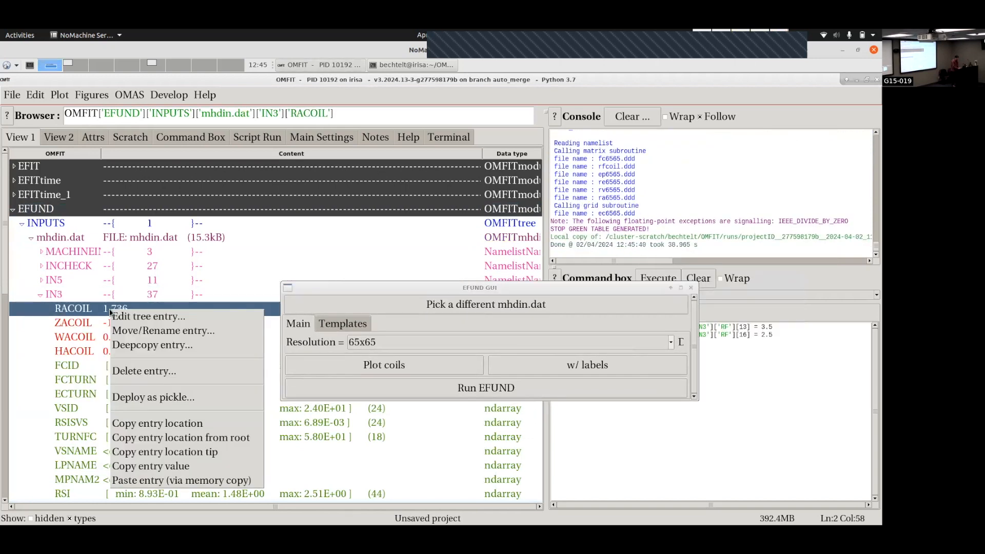
pyautogui.click(123, 317)
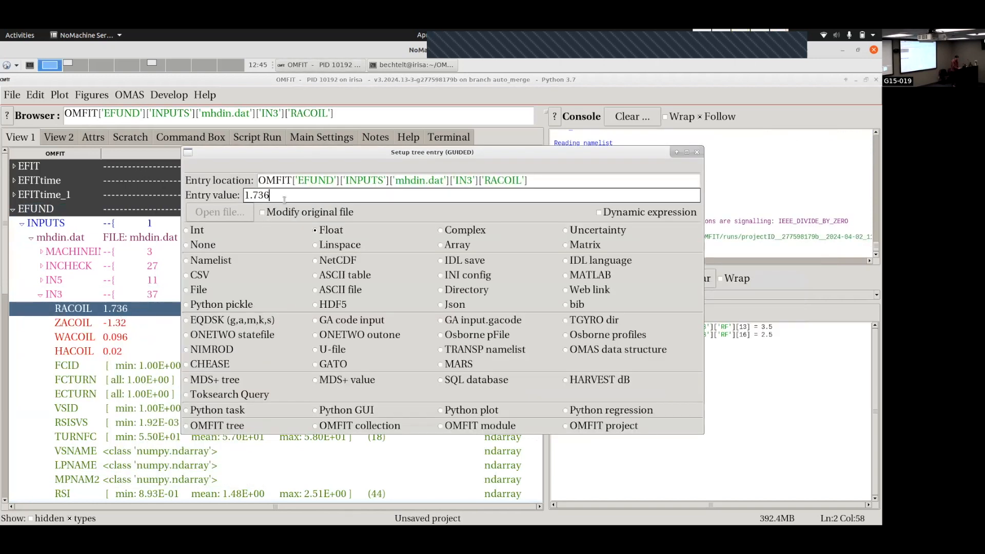
pyautogui.click(697, 152)
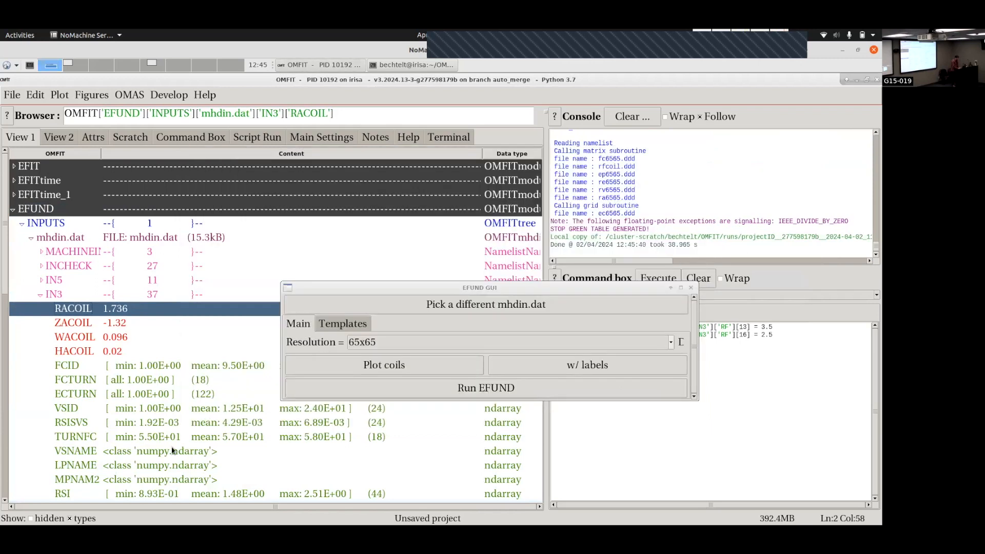
# View the TURNFC array from IN3 in the entry editor, close it, and collapse the EFUND module.
pyautogui.rightClick(122, 436)
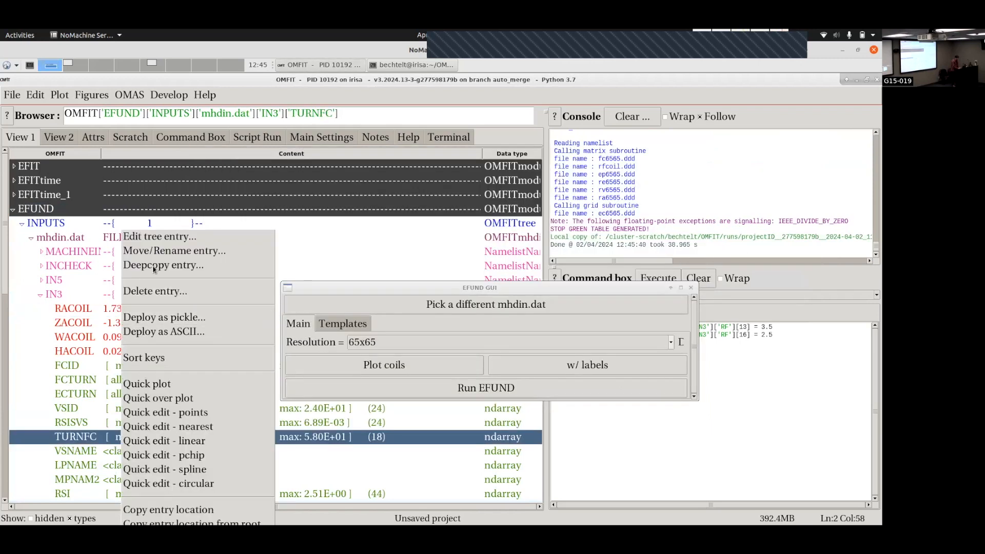
pyautogui.click(152, 237)
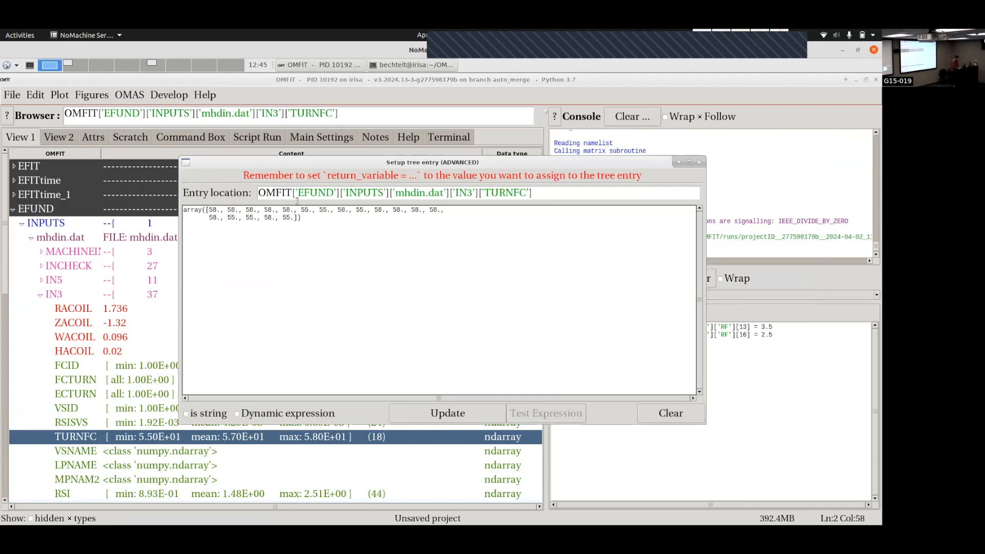
pyautogui.click(698, 163)
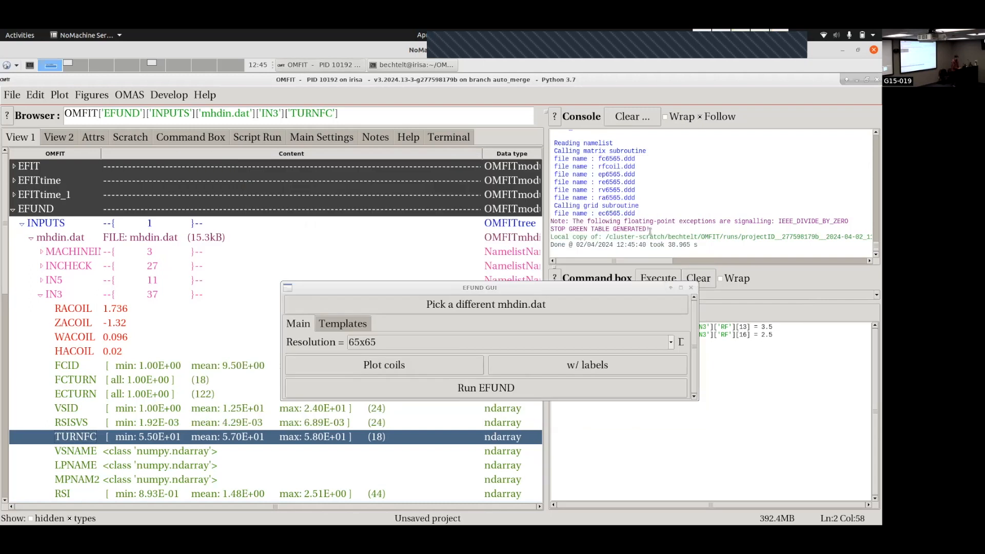
pyautogui.click(16, 214)
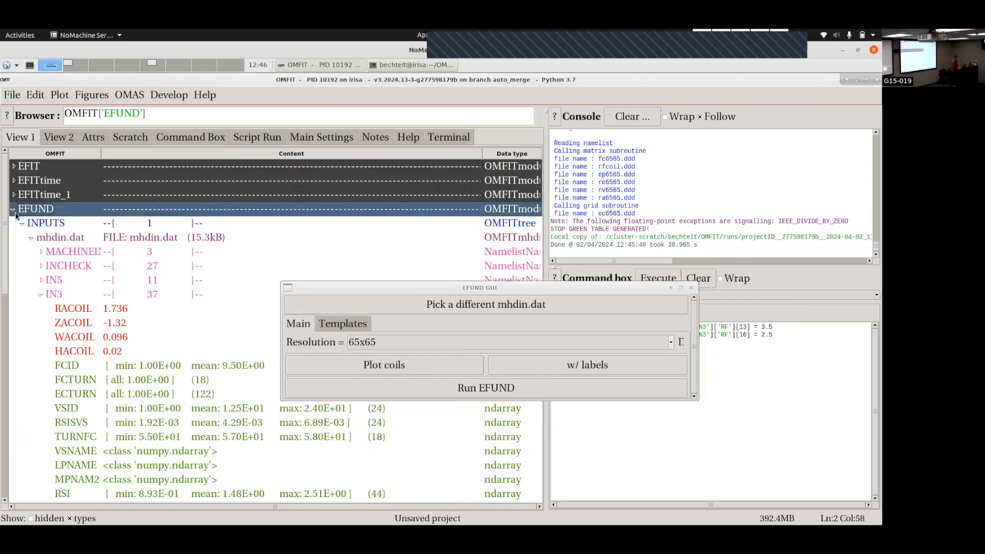
pyautogui.click(13, 210)
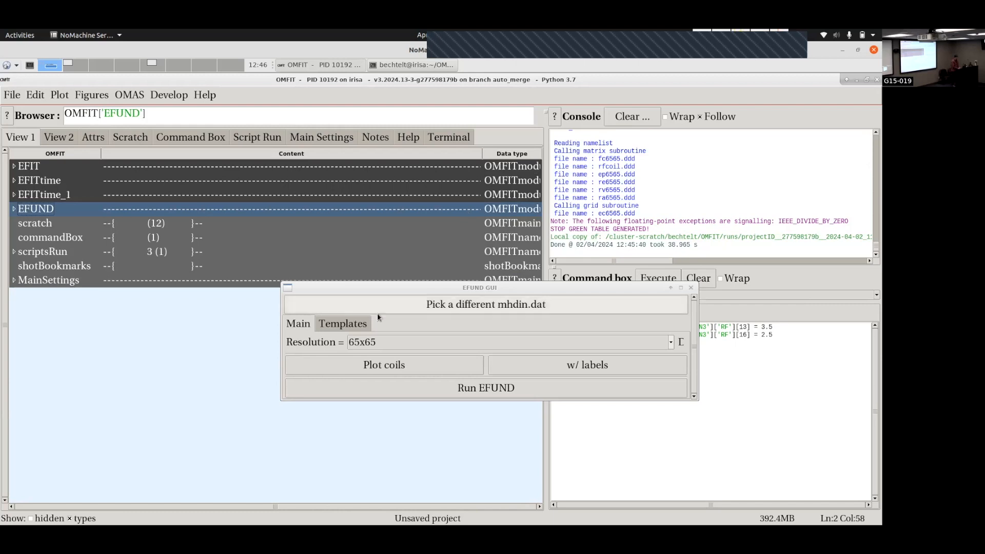
# Open the EFIT module's GUI, set the operation to Modify equilibrium, and enable Custom Green Functions with both GUIs moved apart.
pyautogui.doubleClick(29, 167)
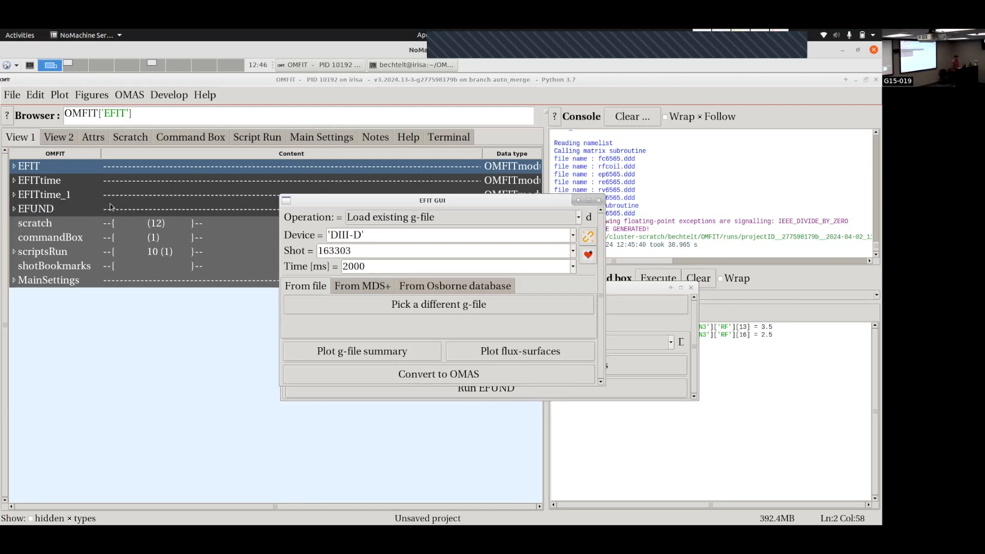
pyautogui.moveTo(412, 203); pyautogui.dragTo(230, 199)
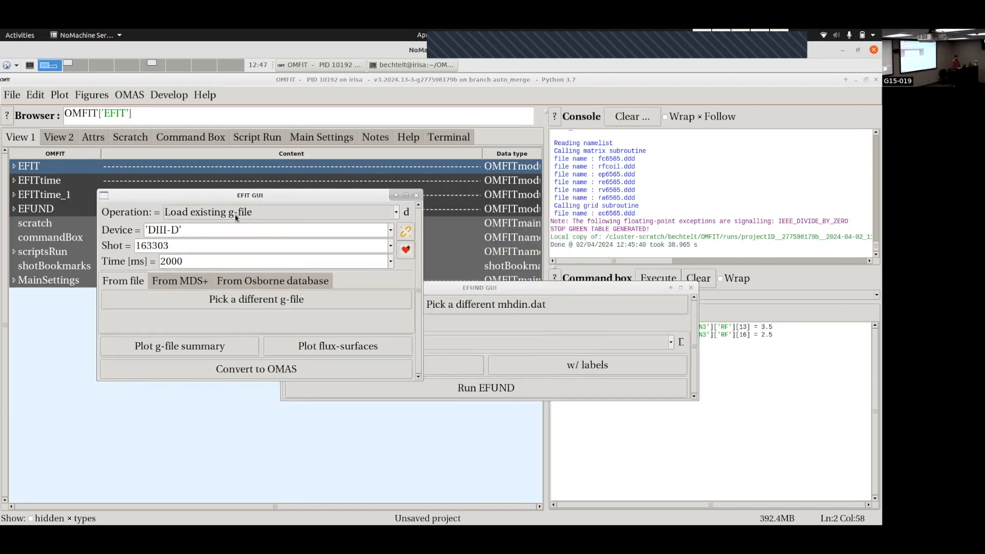
pyautogui.click(236, 216)
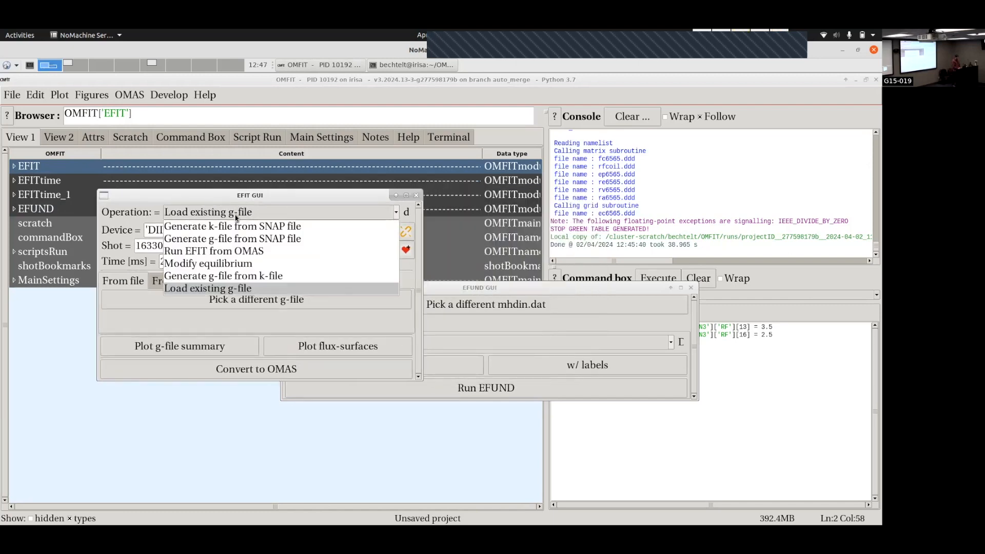
pyautogui.click(228, 265)
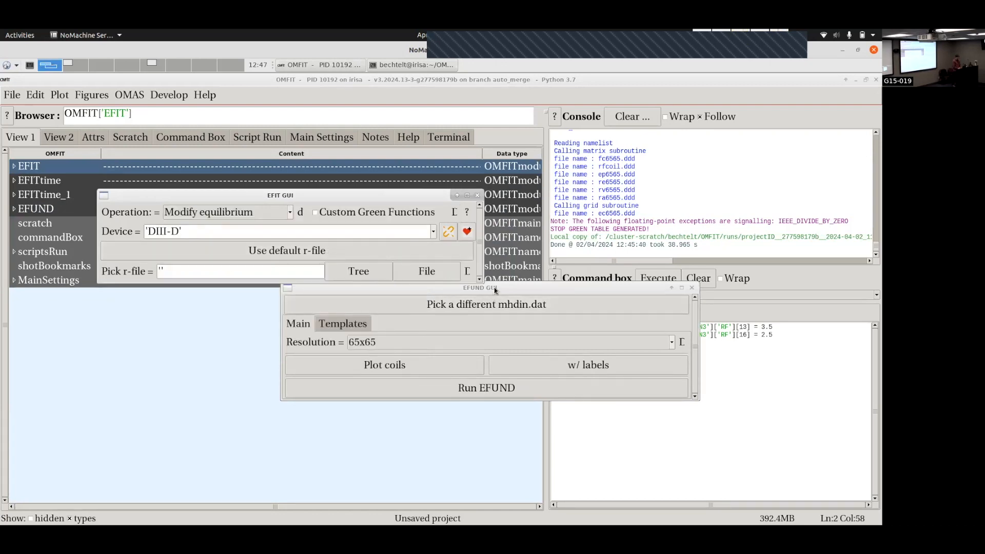
pyautogui.moveTo(495, 290); pyautogui.dragTo(677, 270)
pyautogui.moveTo(390, 199); pyautogui.dragTo(322, 281)
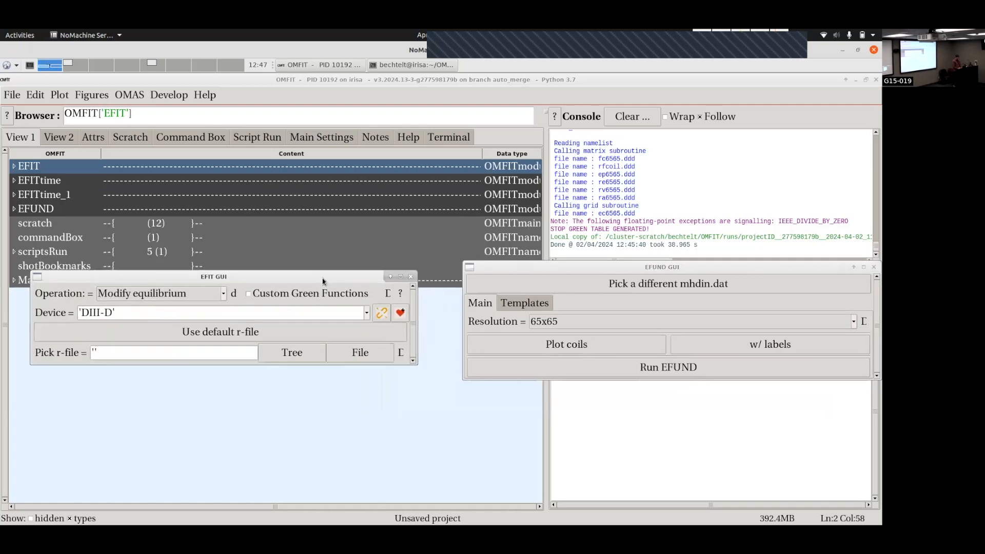
pyautogui.click(249, 296)
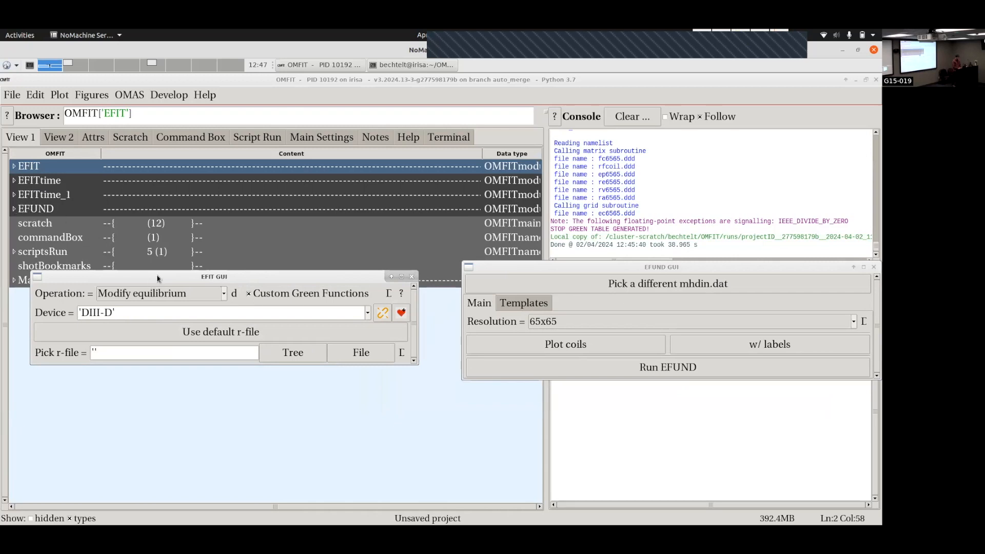
# Load the default r-file for DIII-D in the EFIT GUI and move the window clear for the expanded settings.
pyautogui.moveTo(157, 278); pyautogui.dragTo(199, 148)
pyautogui.click(284, 204)
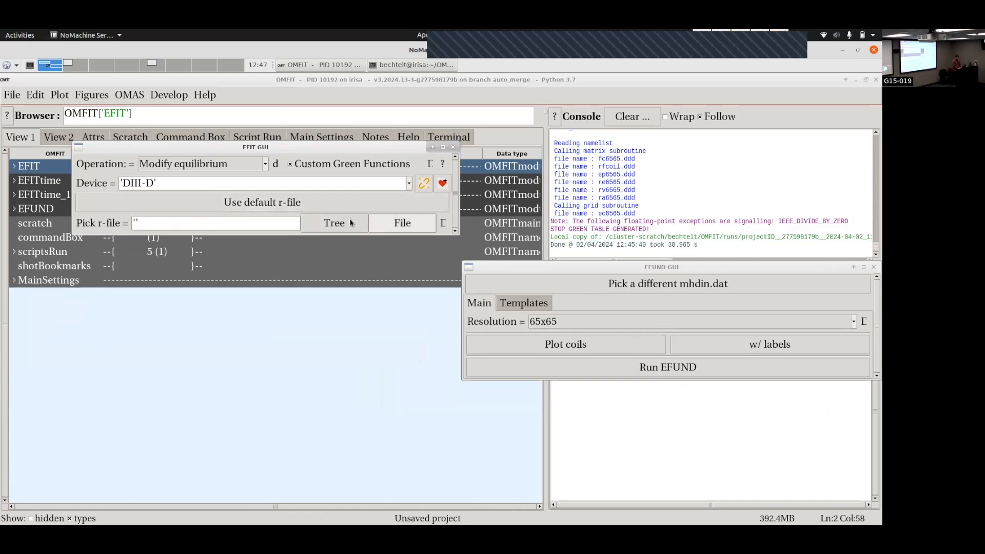
pyautogui.click(288, 206)
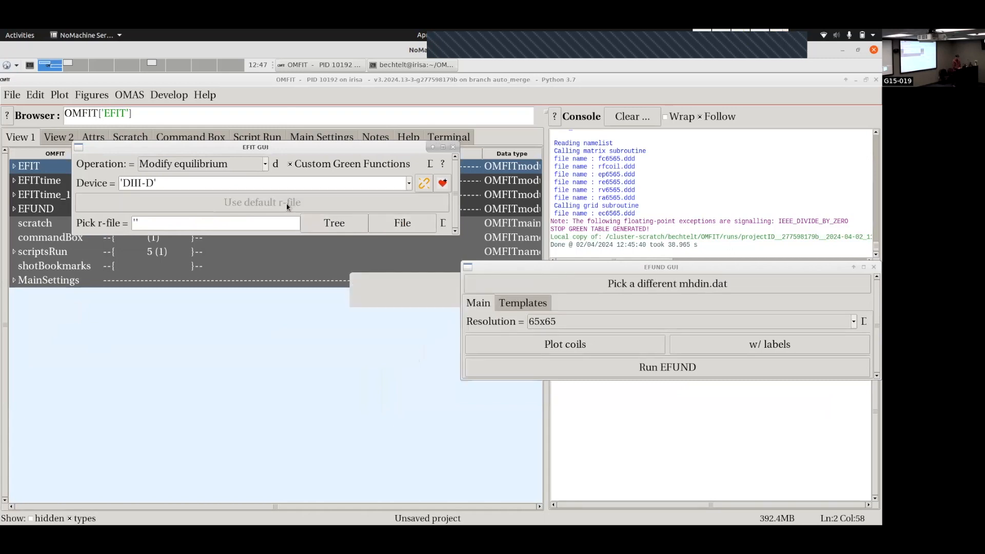
pyautogui.moveTo(255, 139); pyautogui.dragTo(233, 89)
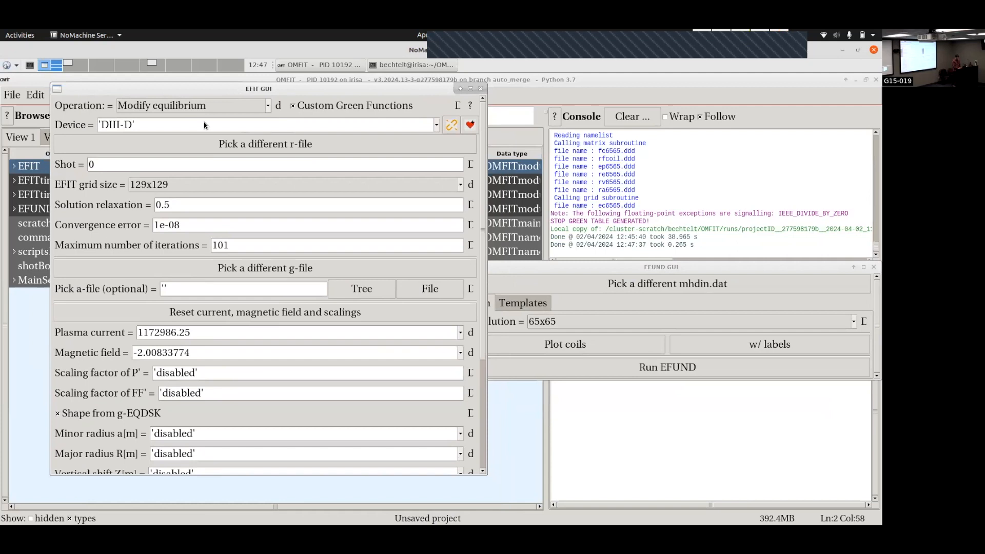
# Set the EFIT shot to 163303 and the grid size to 65x65.
pyautogui.click(108, 167)
pyautogui.press('BackSpace')
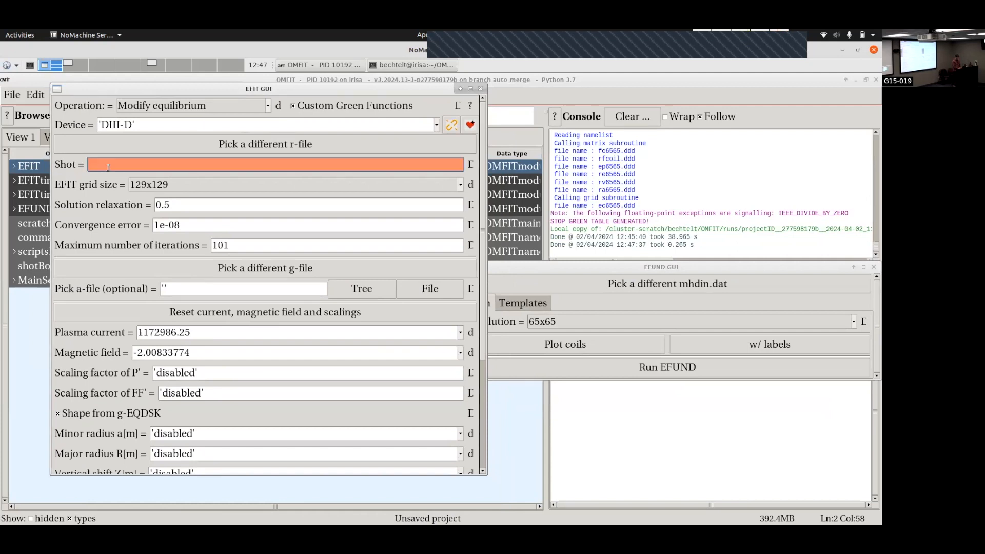
pyautogui.write('163303')
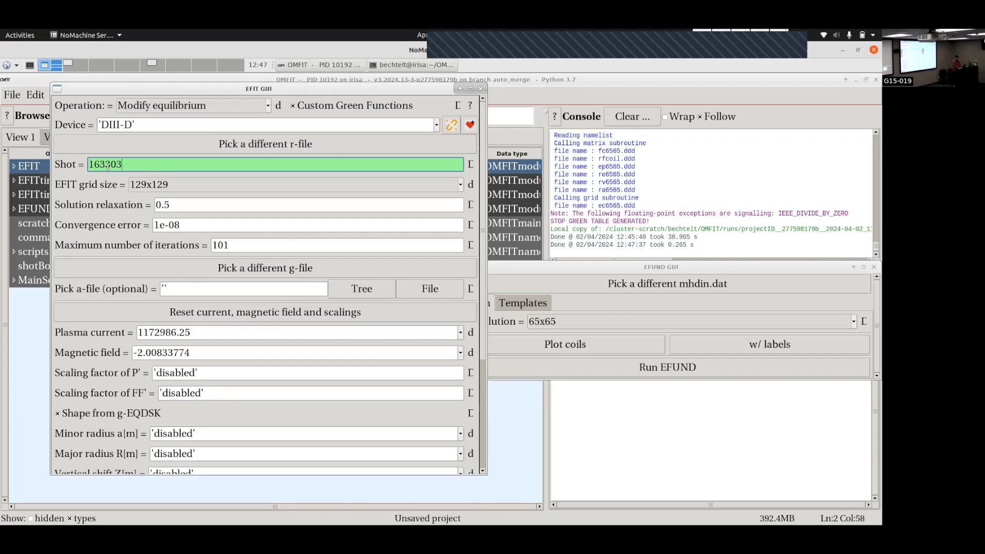
pyautogui.press('Return')
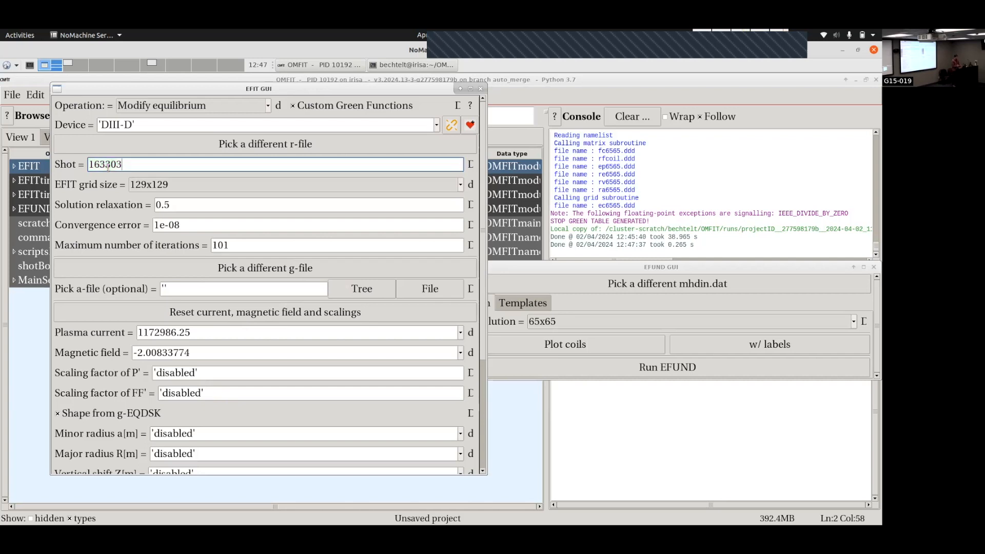
pyautogui.click(174, 186)
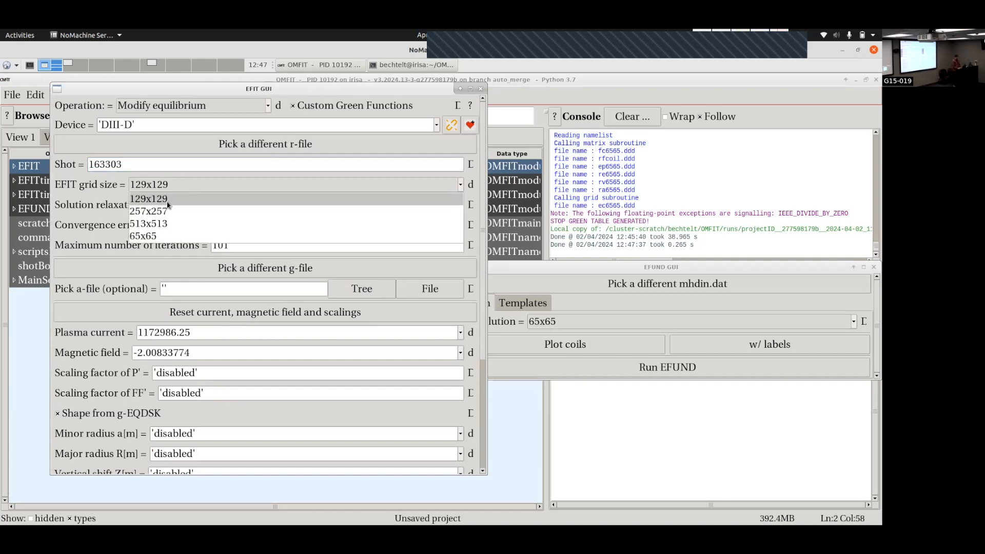
pyautogui.click(166, 236)
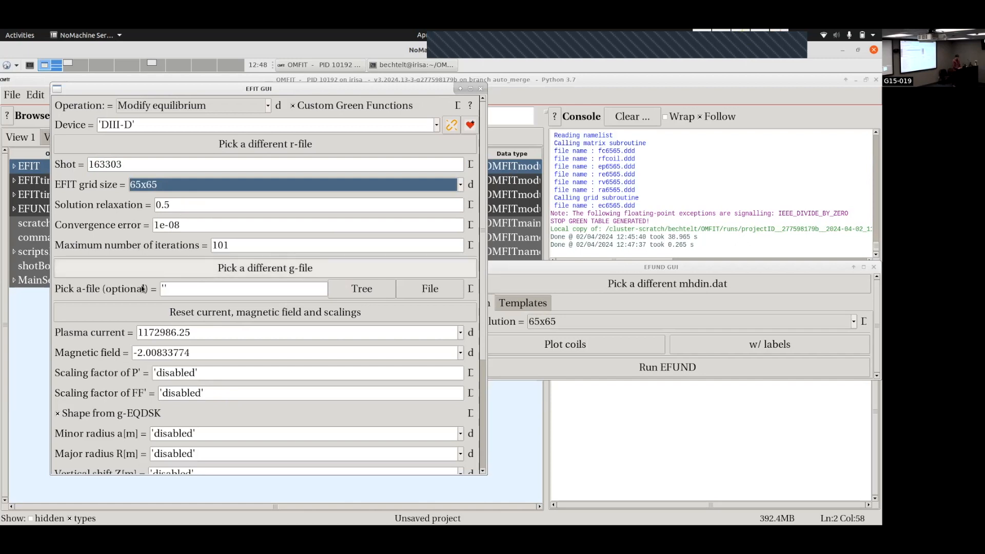
# Disable Shape from g-EQDSK, view the manual boundary editor enlarged, close it, and enable Shape from g-EQDSK again.
pyautogui.scroll(-1, 106, 300)
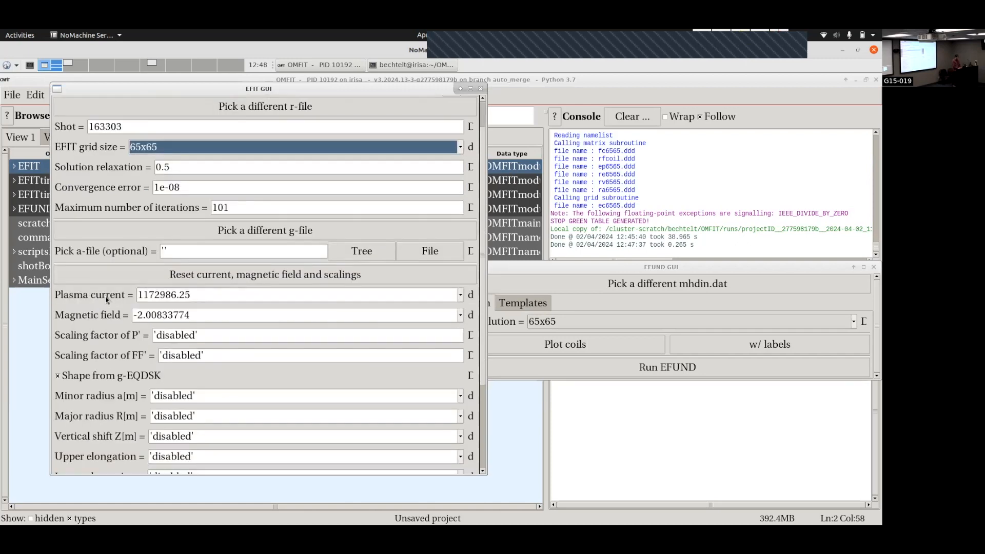
pyautogui.scroll(-2, 107, 300)
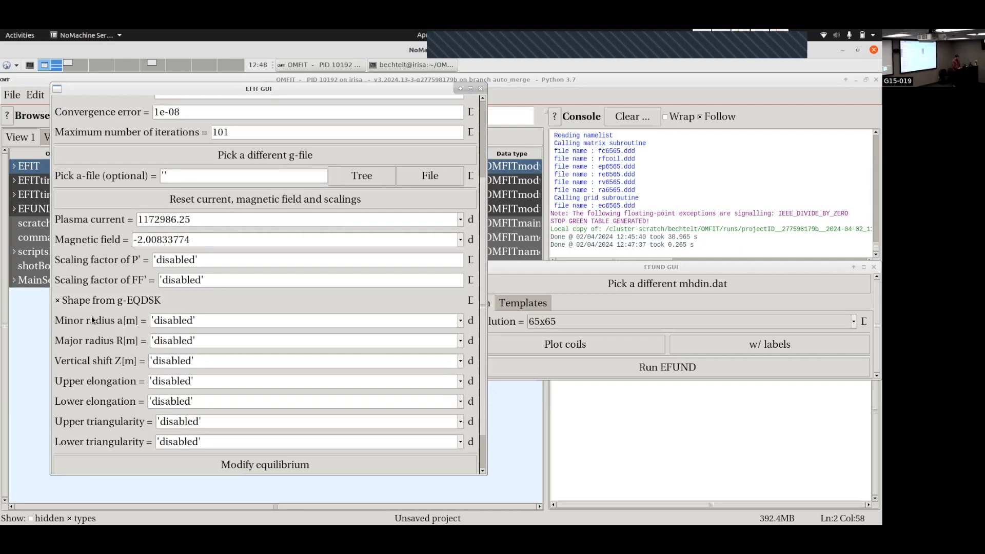
pyautogui.scroll(-1, 92, 320)
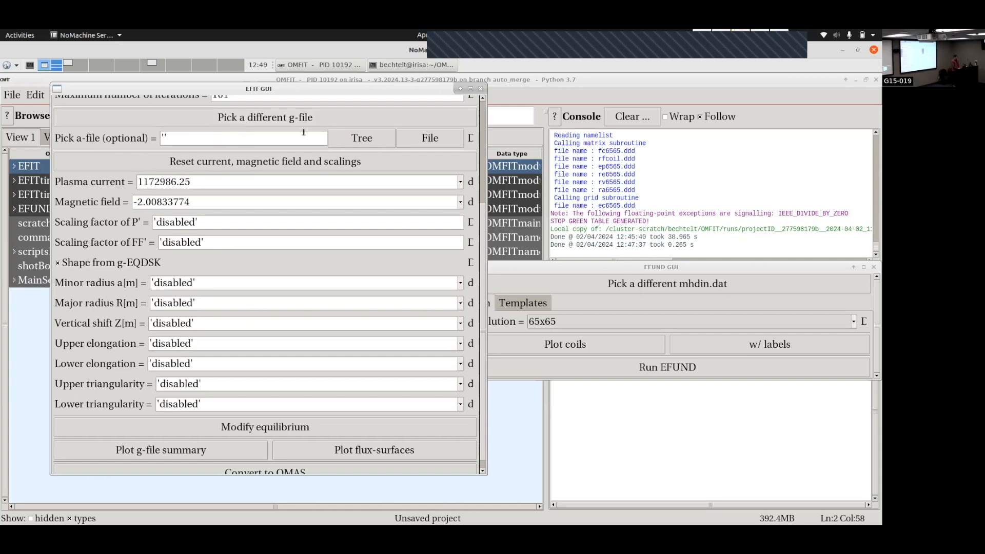
pyautogui.click(58, 264)
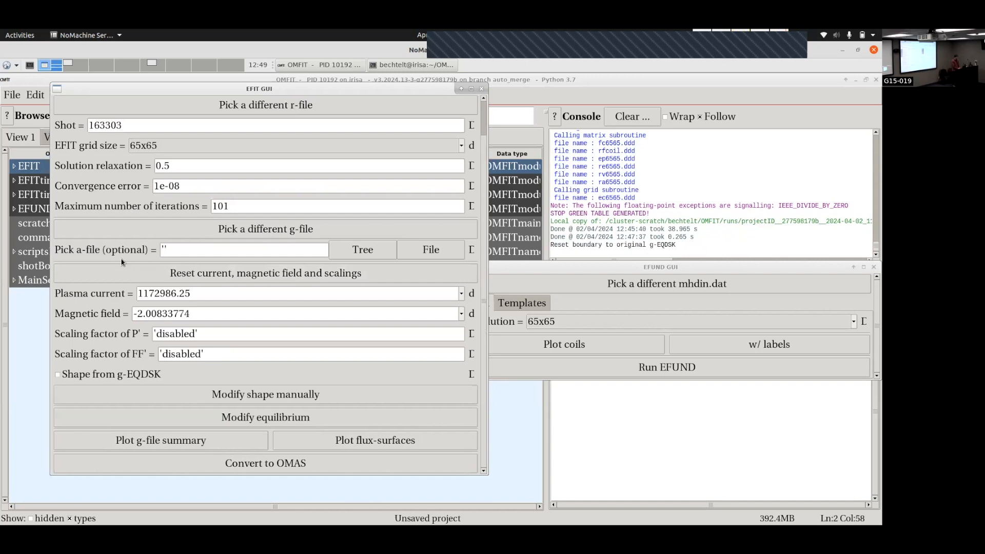
pyautogui.click(237, 394)
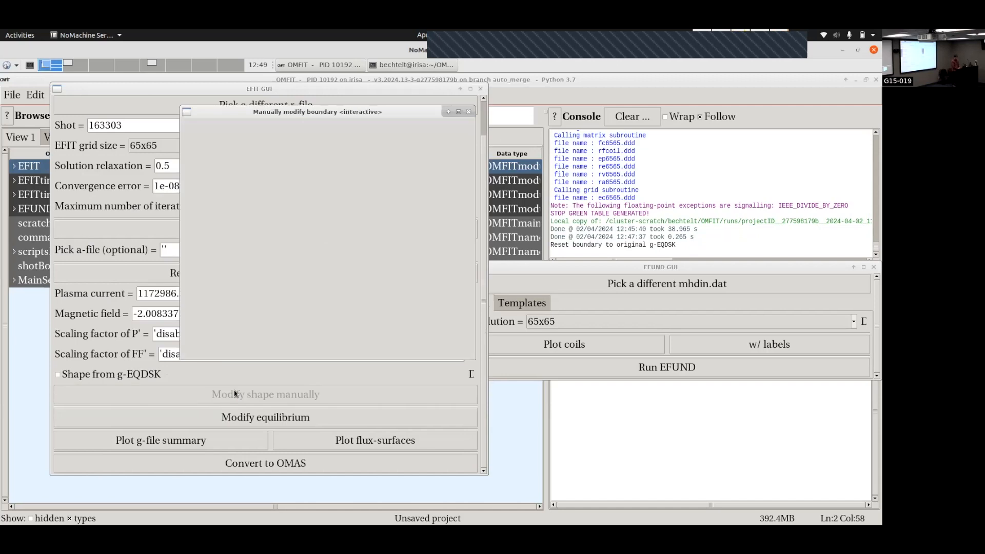
pyautogui.doubleClick(247, 110)
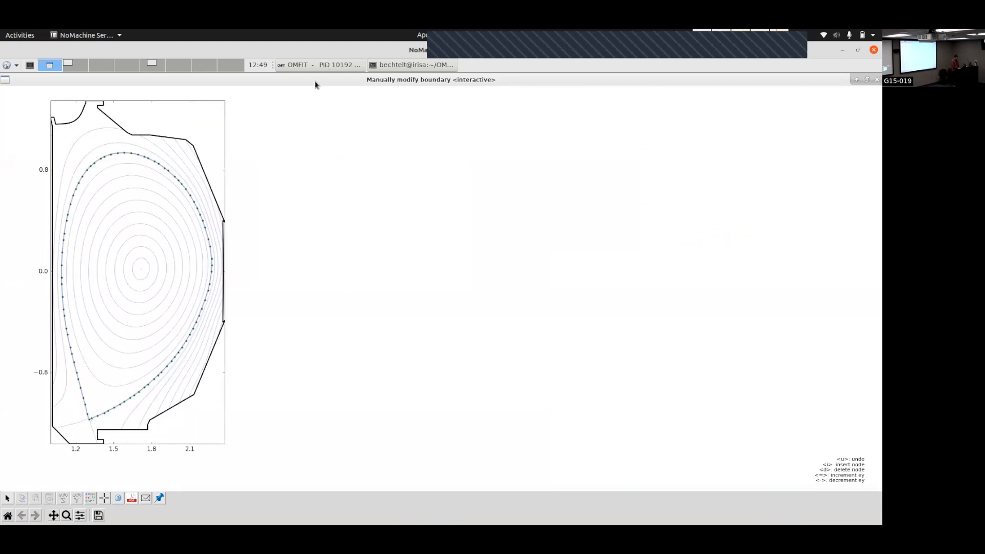
pyautogui.click(876, 79)
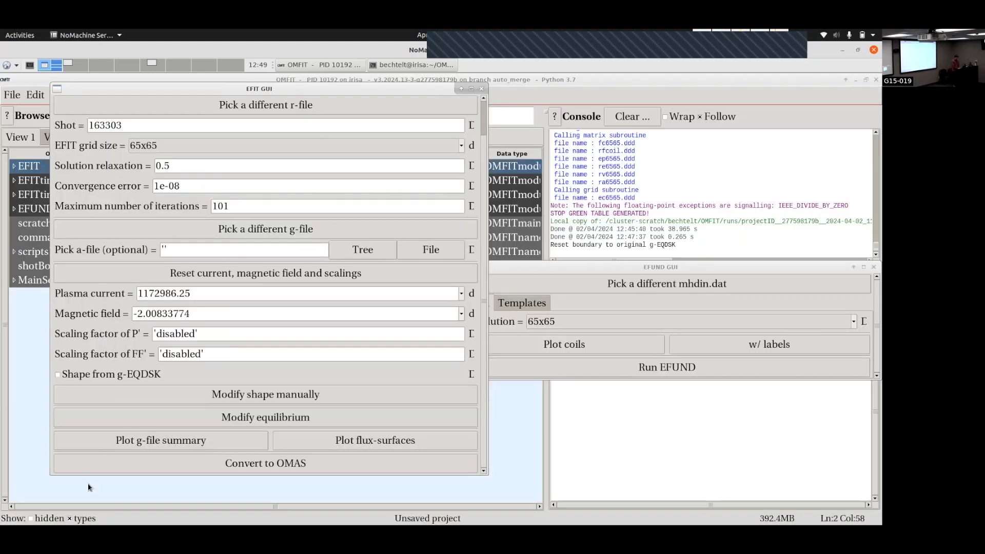
pyautogui.click(62, 375)
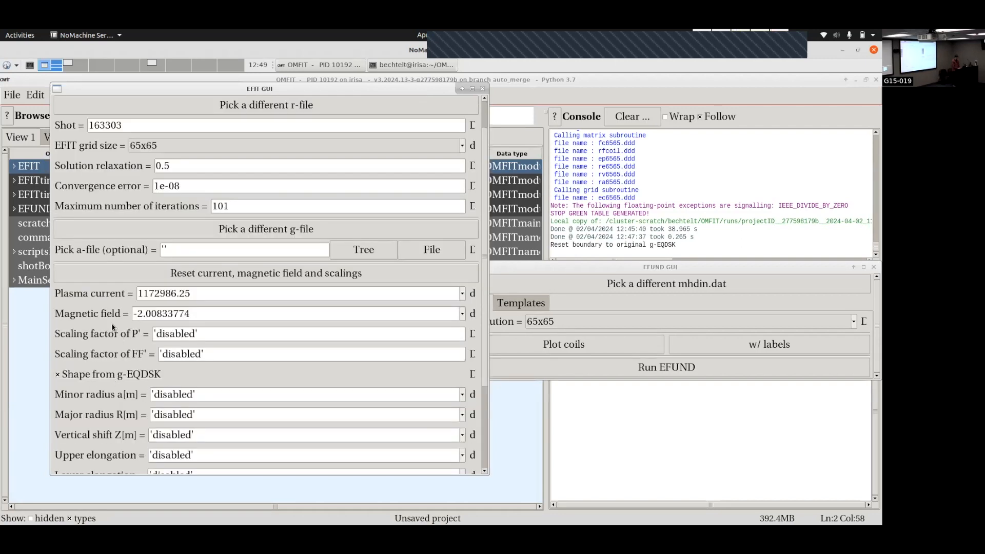
# Run the equilibrium modification with the custom Green's tables and plot the g-file summary.
pyautogui.scroll(-3, 113, 328)
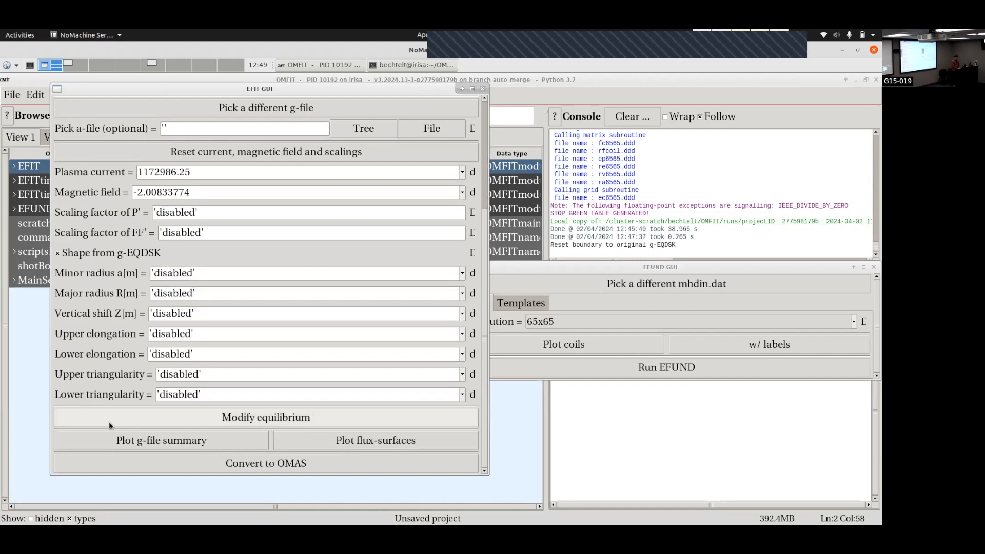
pyautogui.click(139, 421)
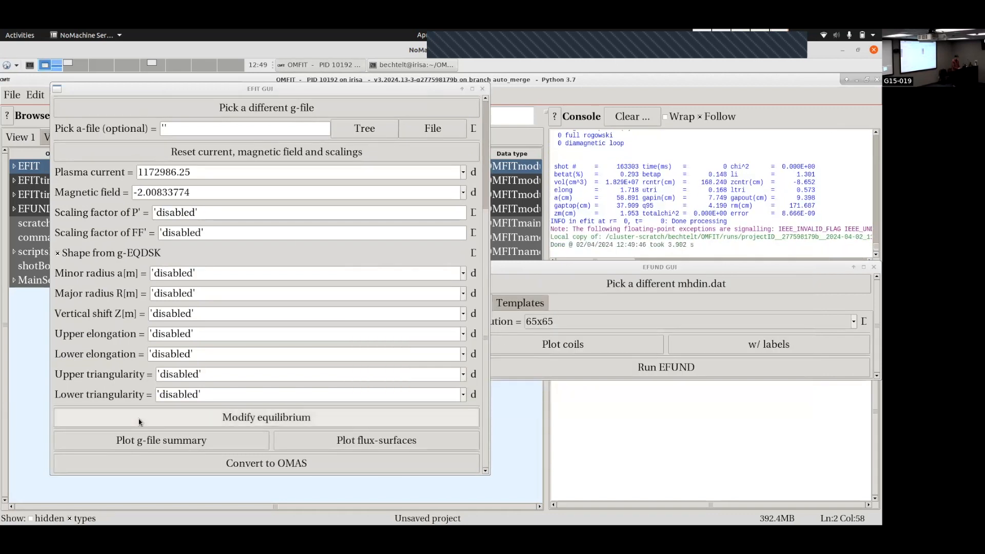
pyautogui.click(162, 438)
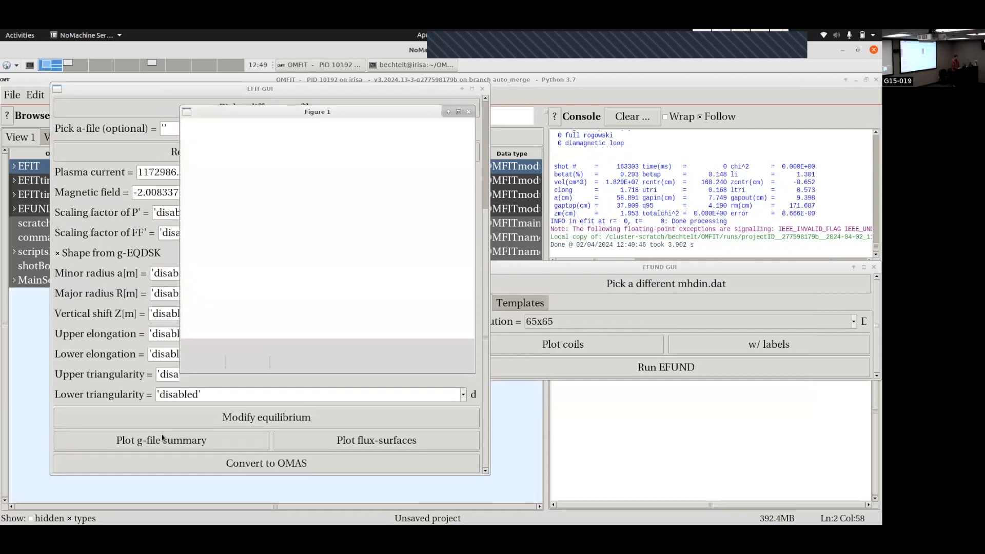
# View the g-file summary figure enlarged, and plot the EFUND coils without labels for an enlarged view as well.
pyautogui.doubleClick(285, 116)
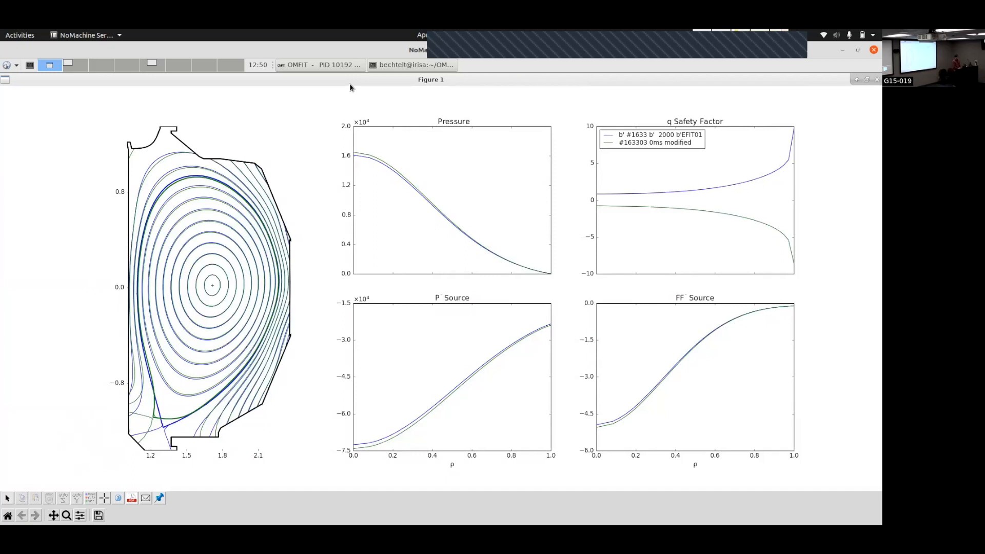
pyautogui.moveTo(350, 85); pyautogui.dragTo(472, 144)
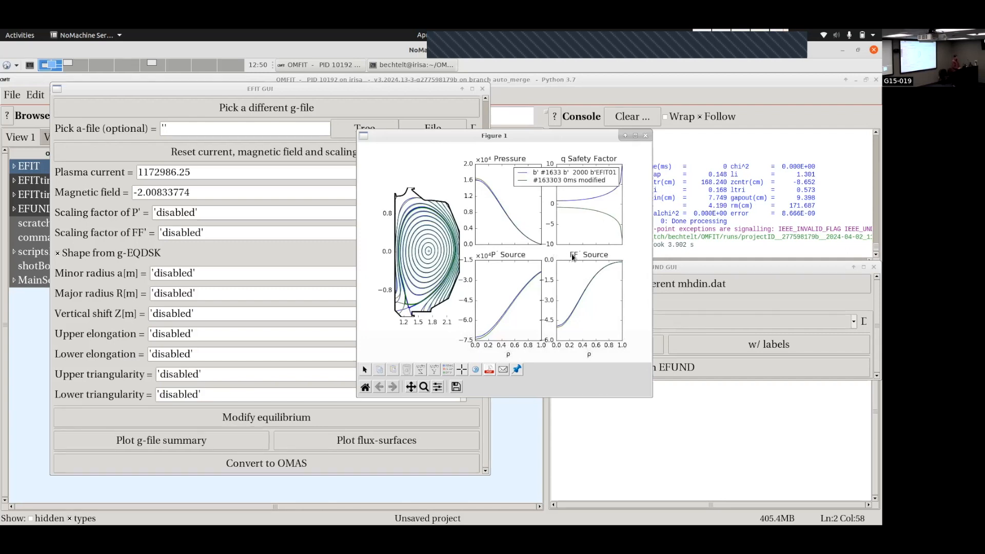
pyautogui.click(754, 277)
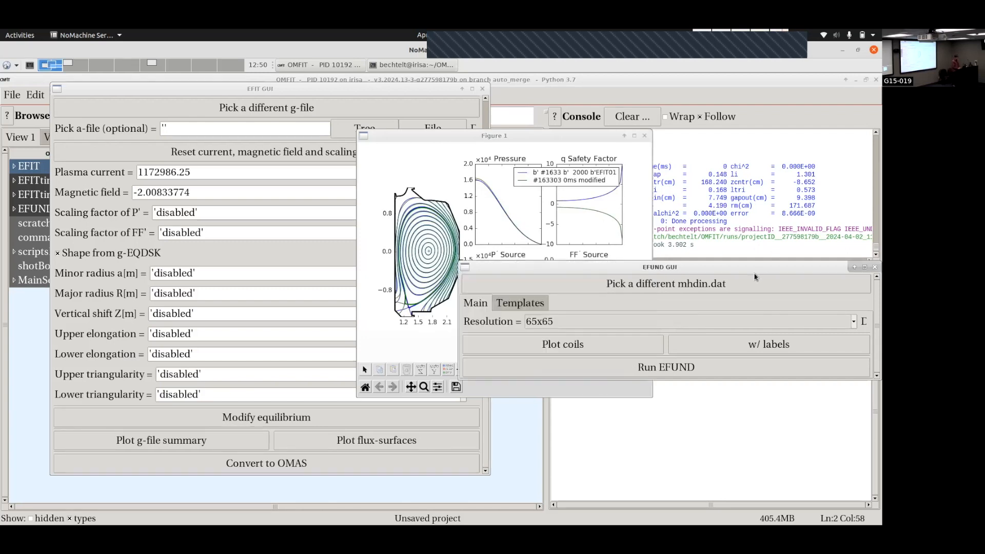
pyautogui.click(613, 345)
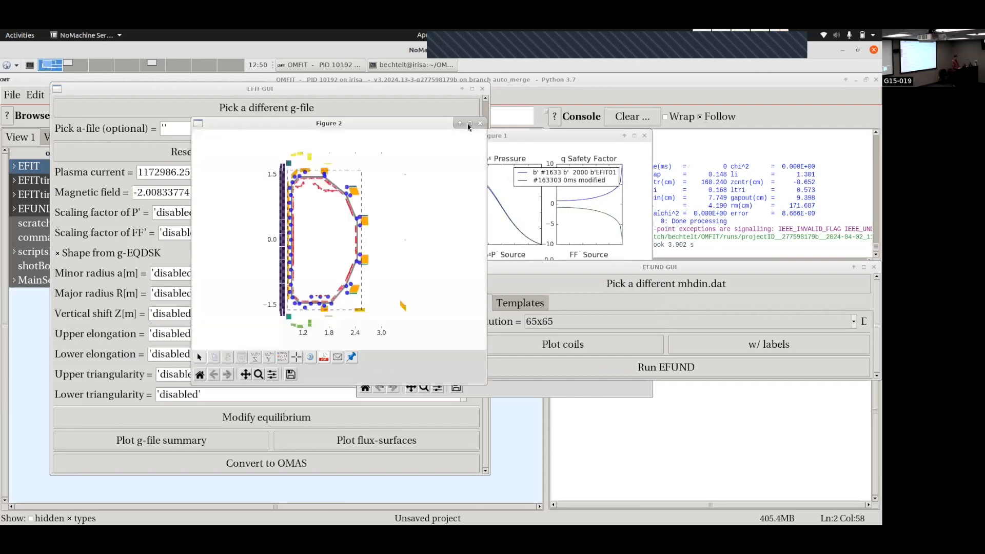
pyautogui.click(470, 123)
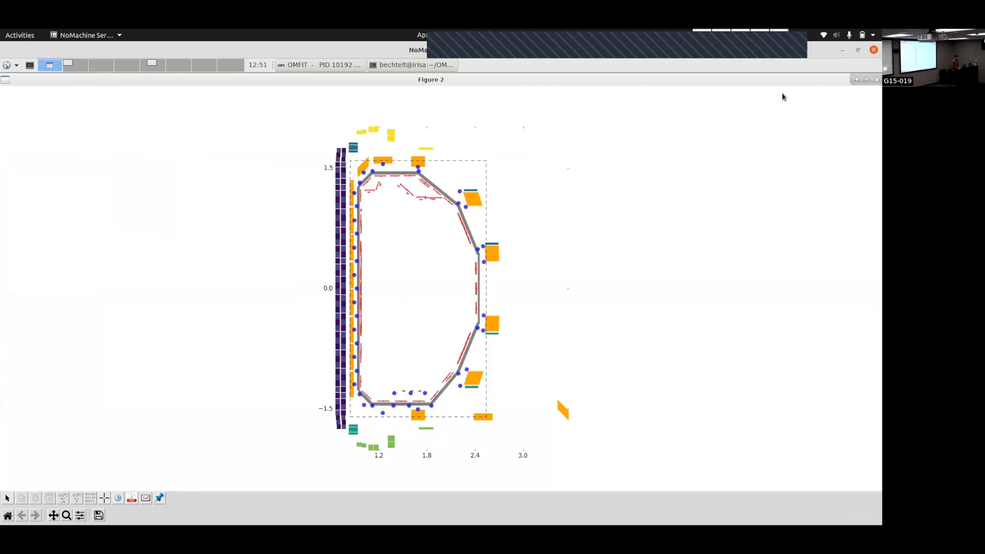
pyautogui.moveTo(802, 82); pyautogui.dragTo(655, 154)
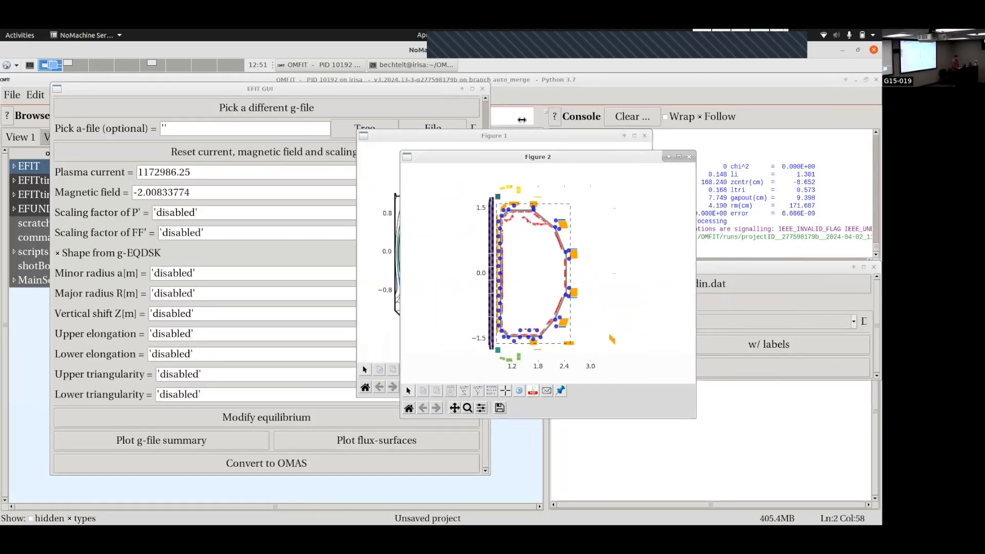
# Open the EFITtime_1 multi-times GUI and convert its equilibrium results to OMAS.
pyautogui.moveTo(331, 93); pyautogui.dragTo(496, 107)
pyautogui.click(62, 198)
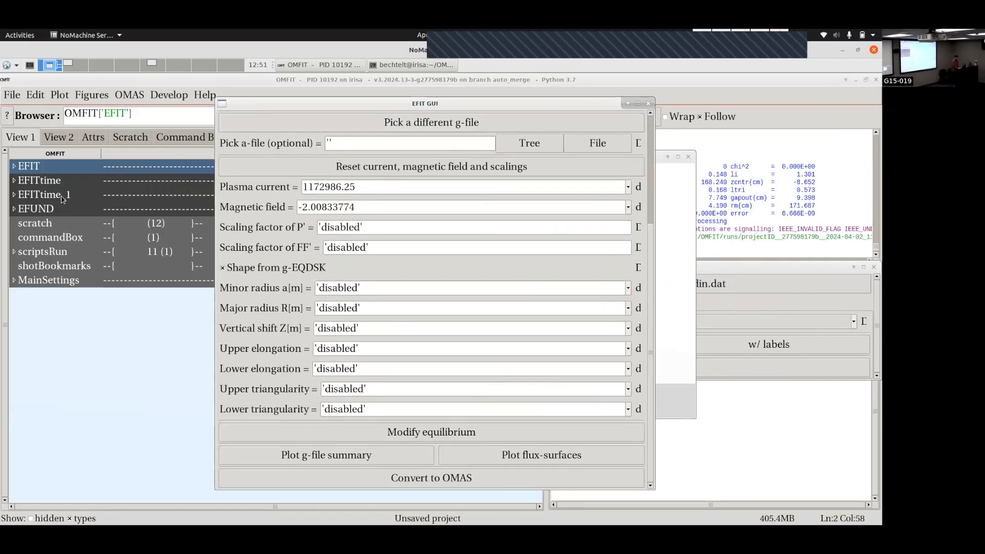
pyautogui.doubleClick(61, 197)
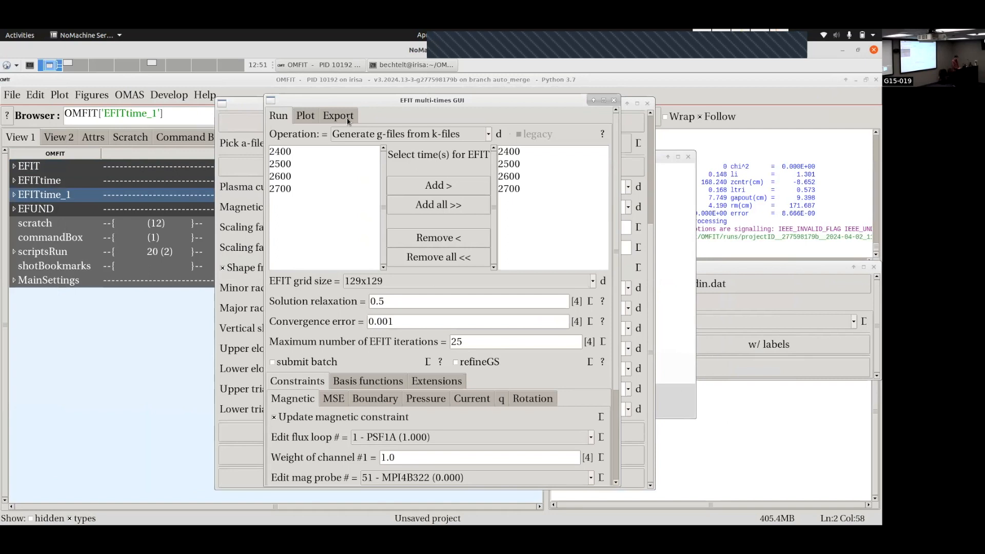
pyautogui.click(347, 120)
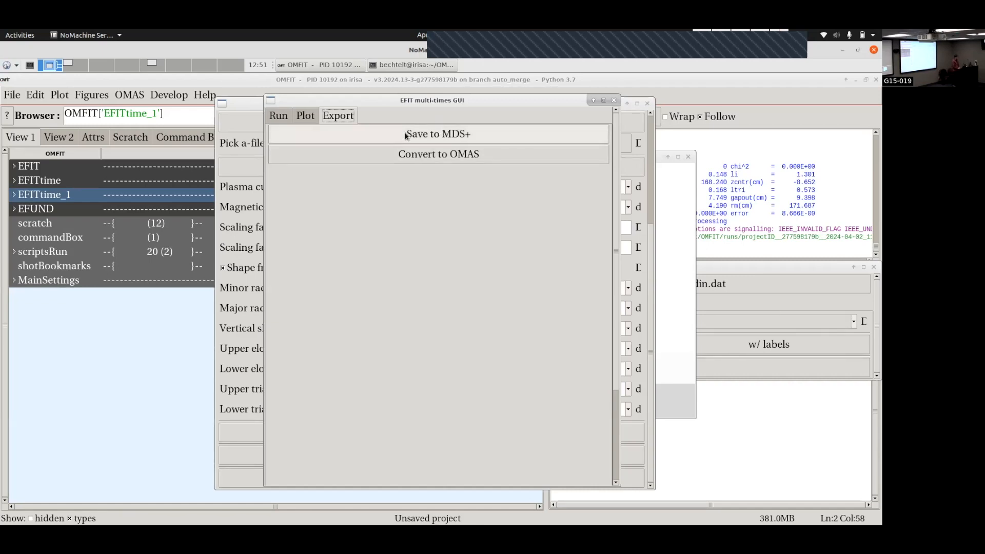
pyautogui.click(405, 160)
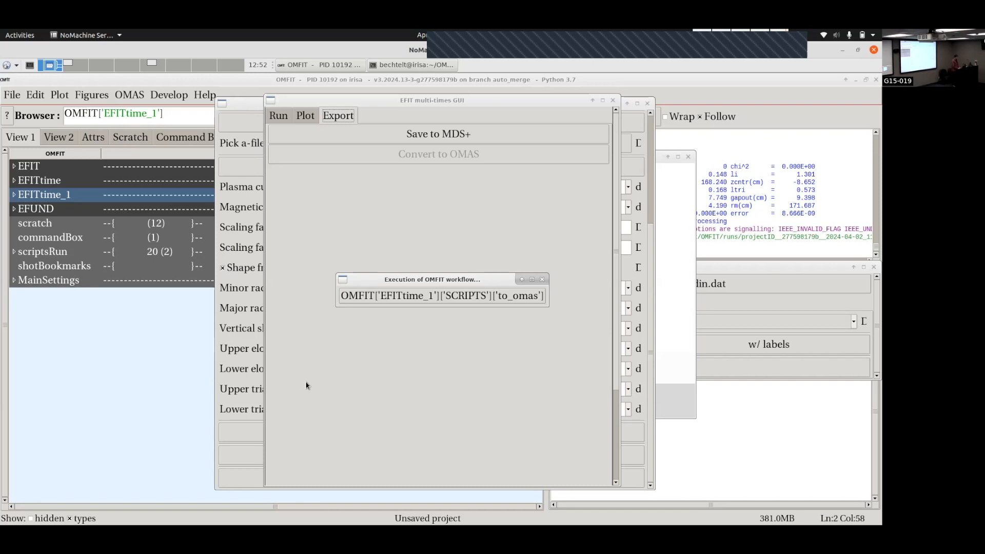
# Move the EFIT GUI windows aside and close the figures to uncover the OMFIT tree.
pyautogui.moveTo(310, 104); pyautogui.dragTo(636, 200)
pyautogui.moveTo(423, 106); pyautogui.dragTo(698, 72)
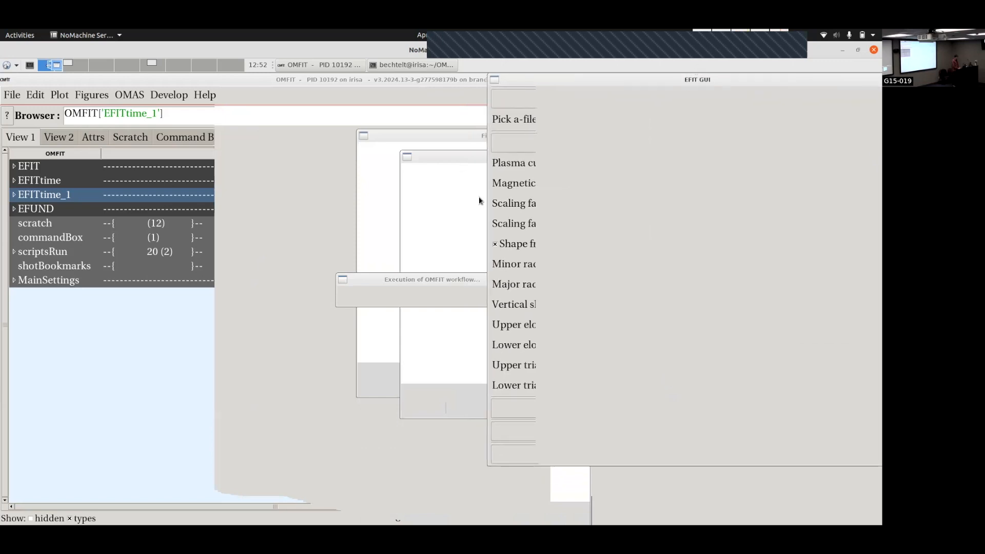
pyautogui.click(459, 160)
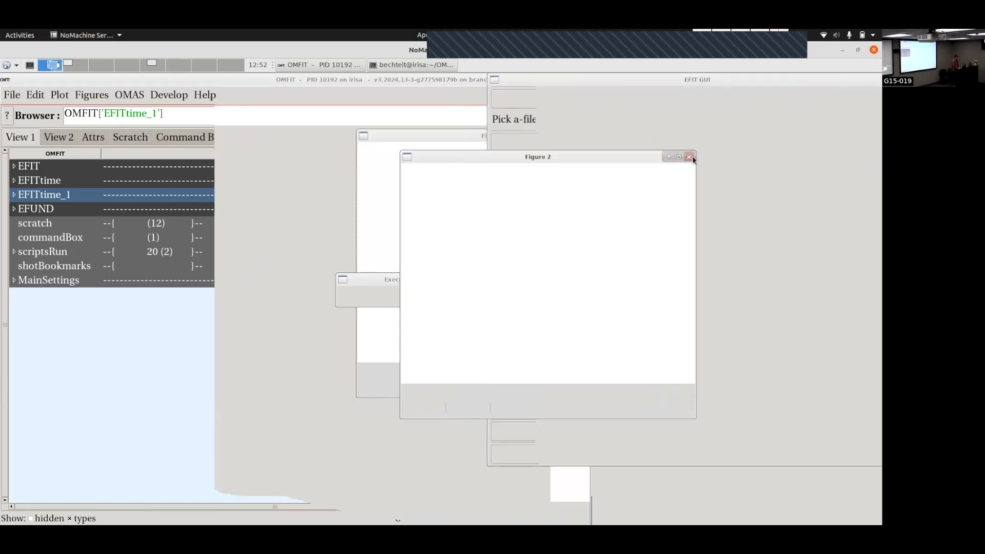
pyautogui.click(465, 139)
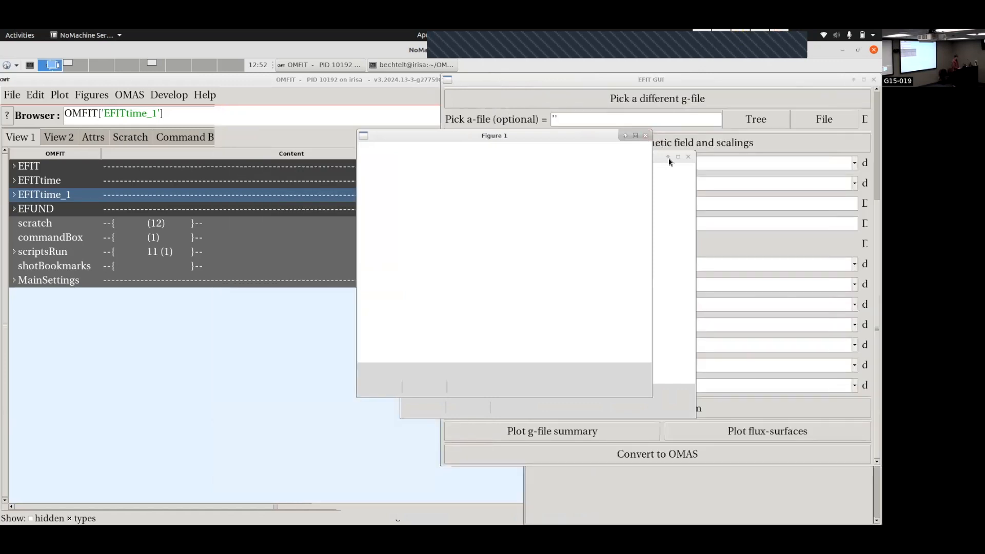
pyautogui.click(645, 135)
# Expand the EFITtime_1 ods output down to equilibrium time slice 0, widening the tree's name column.
pyautogui.click(13, 195)
pyautogui.click(23, 224)
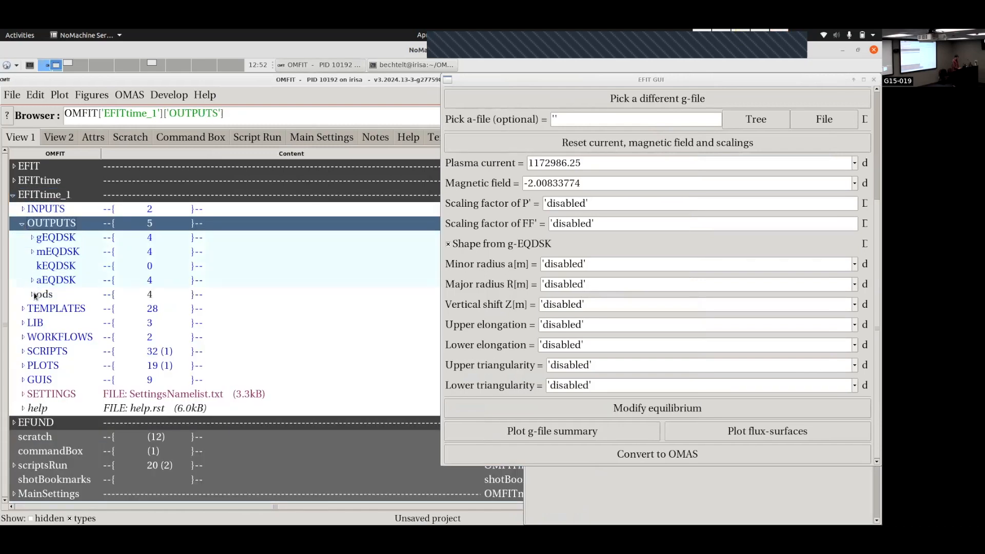
pyautogui.click(34, 295)
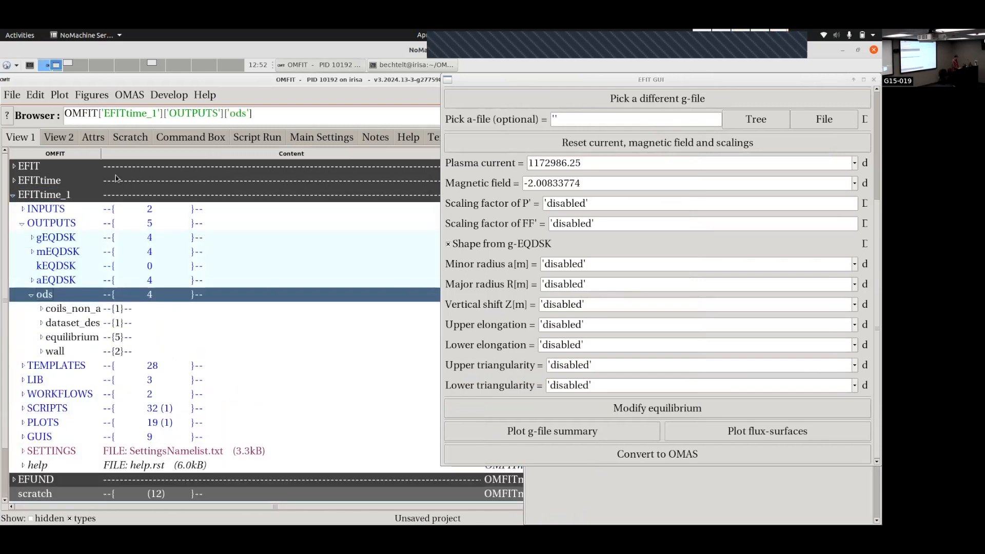
pyautogui.moveTo(102, 158); pyautogui.dragTo(207, 173)
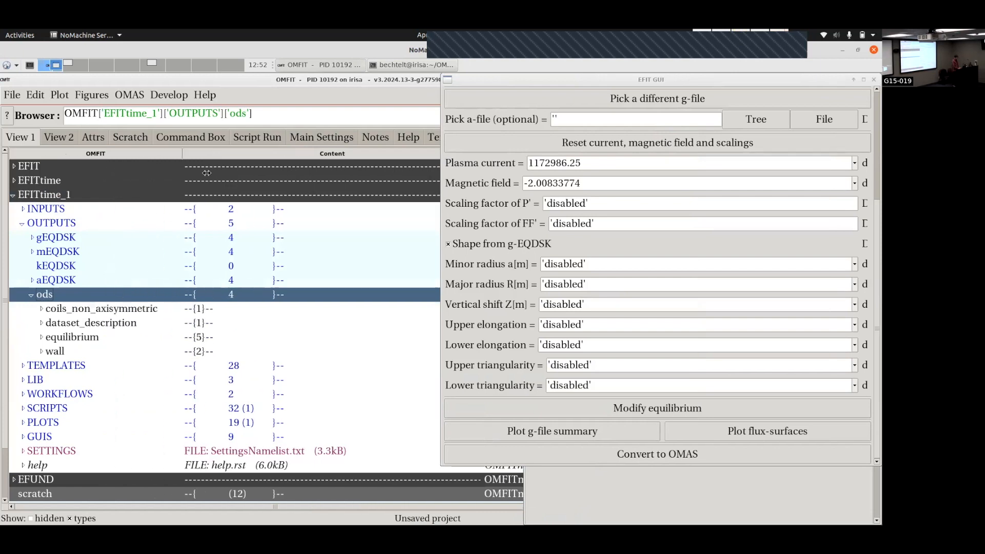
pyautogui.click(41, 337)
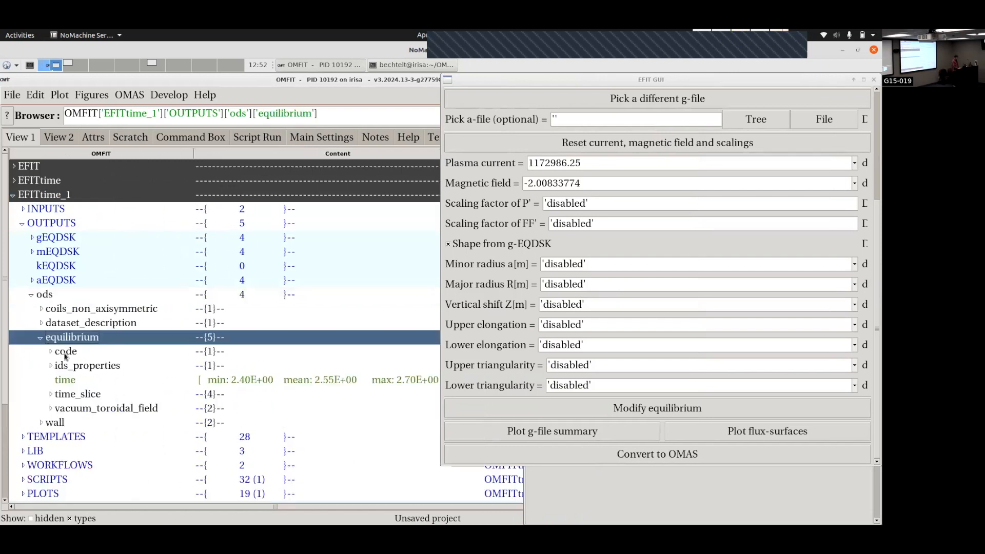
pyautogui.click(51, 394)
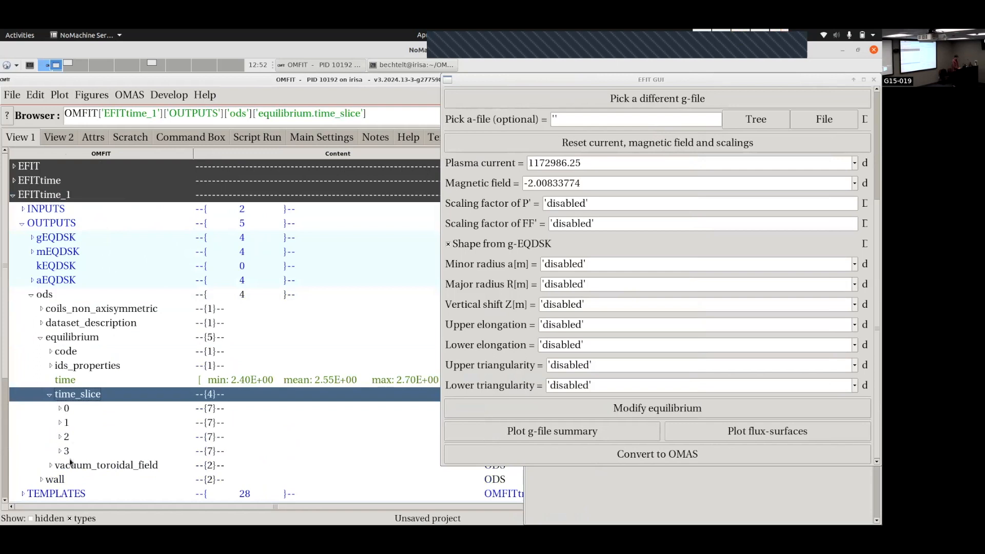
pyautogui.click(59, 409)
# Plot the pressure from profiles_1d of time slice 0 and close the figure after viewing it.
pyautogui.scroll(-5, 108, 409)
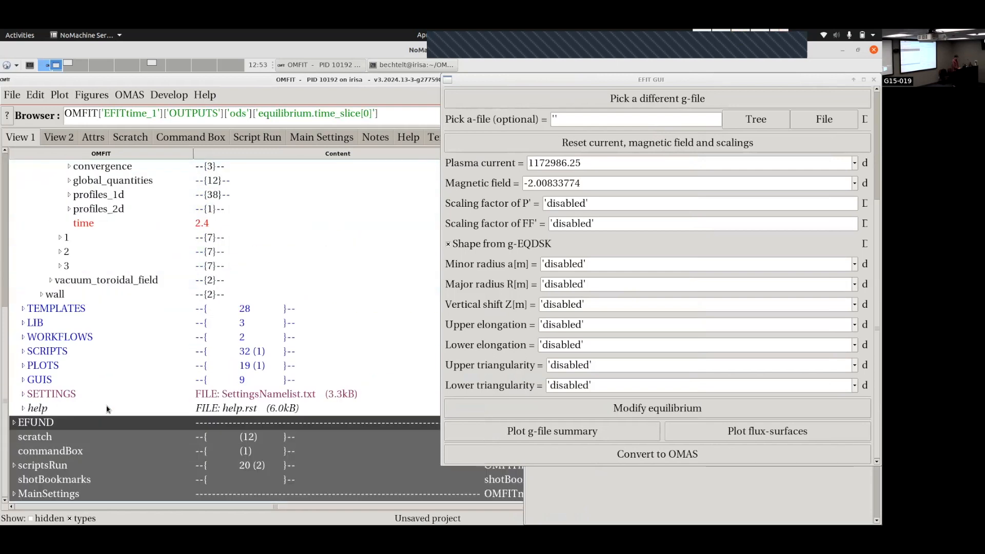
pyautogui.scroll(1, 149, 230)
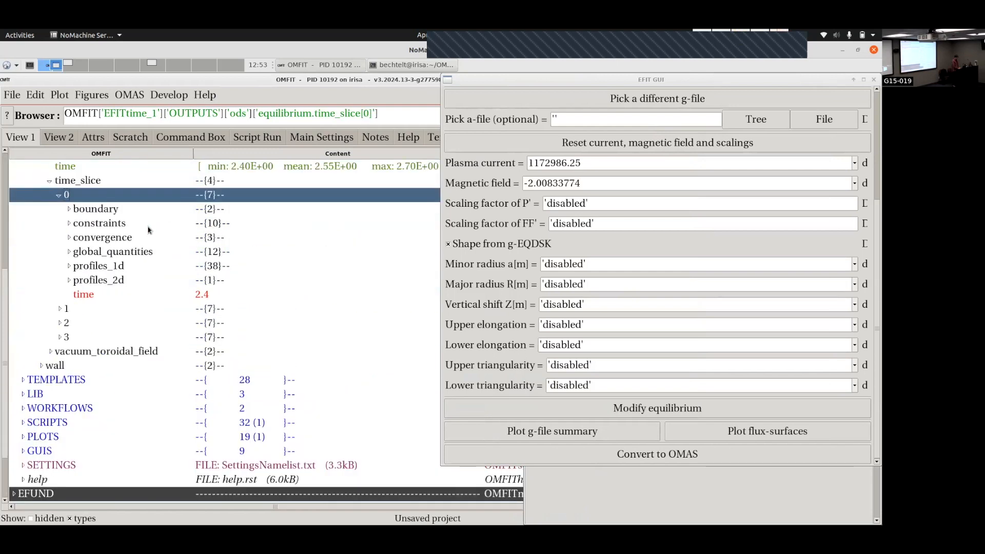
pyautogui.click(70, 267)
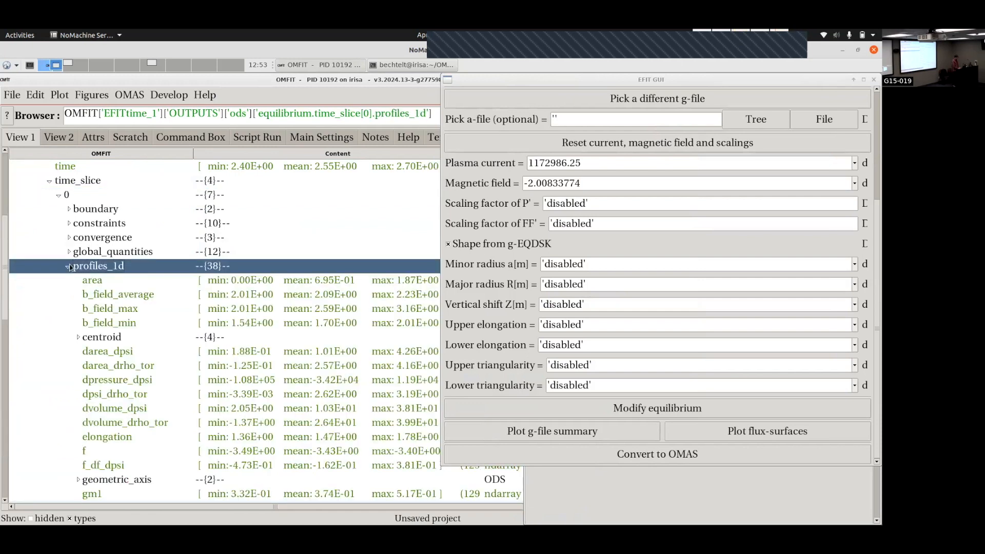
pyautogui.scroll(-5, 109, 382)
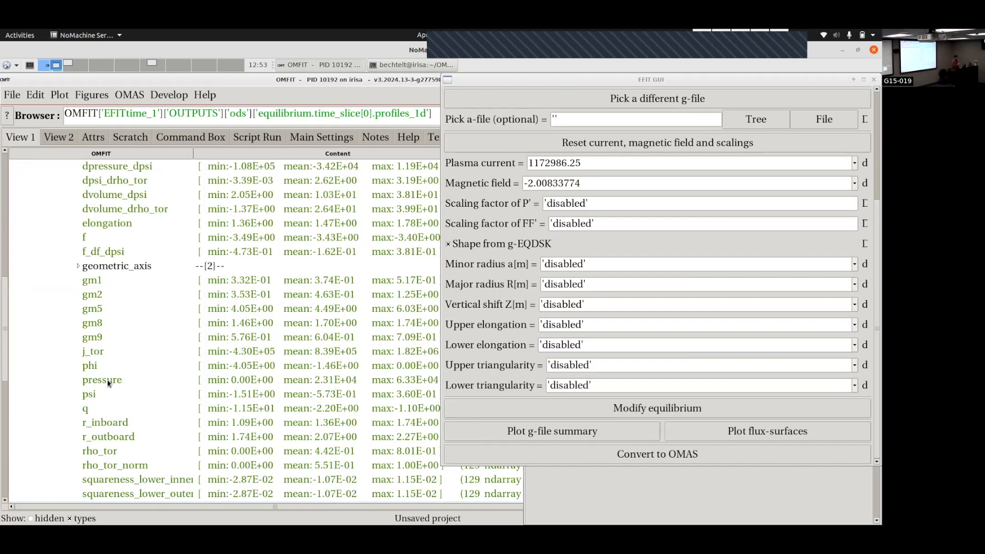
pyautogui.doubleClick(109, 382)
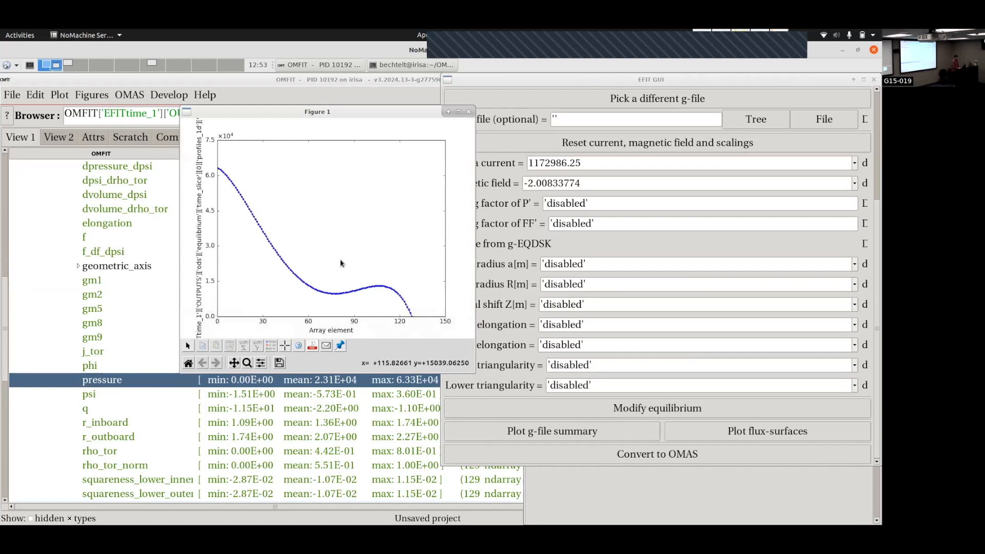
pyautogui.click(468, 114)
# Collapse ods, expand gEQDSK, inspect the server choices for deploying the 2400 g-file, and close the file browser without deploying.
pyautogui.scroll(10, 103, 359)
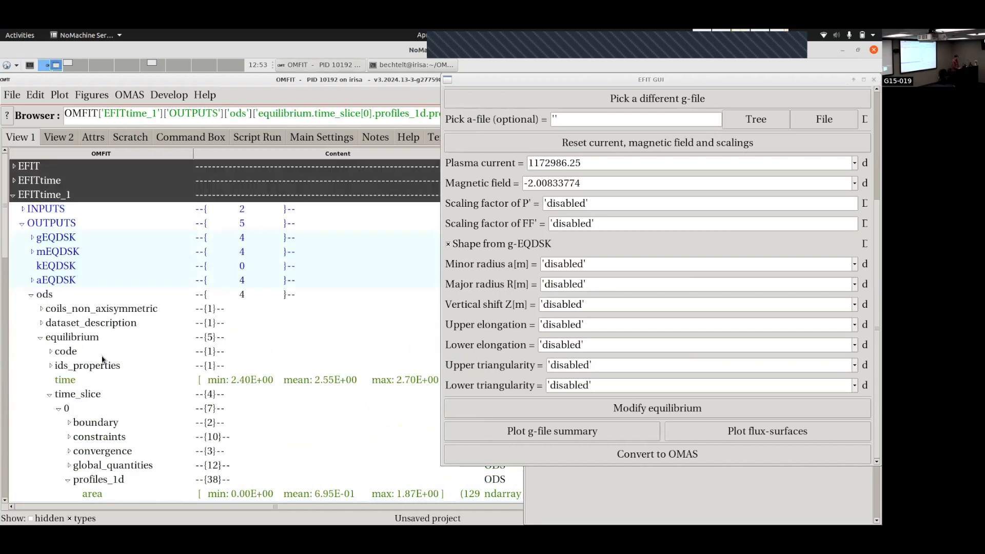
pyautogui.click(32, 295)
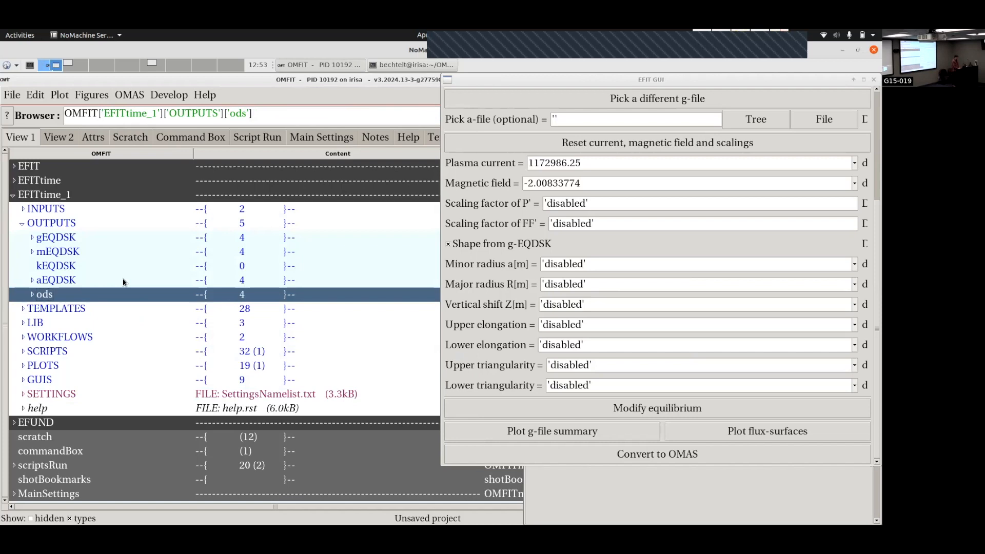
pyautogui.click(33, 239)
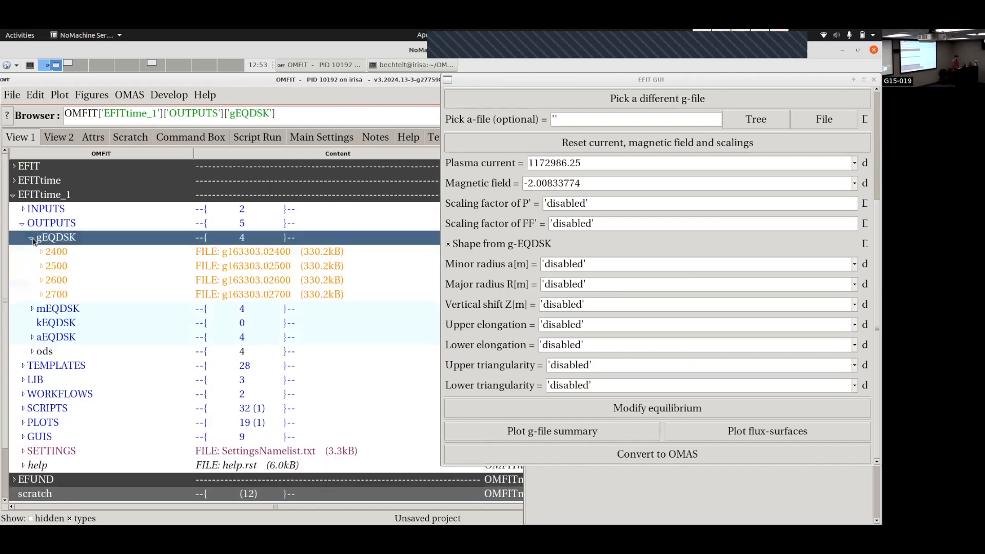
pyautogui.rightClick(56, 252)
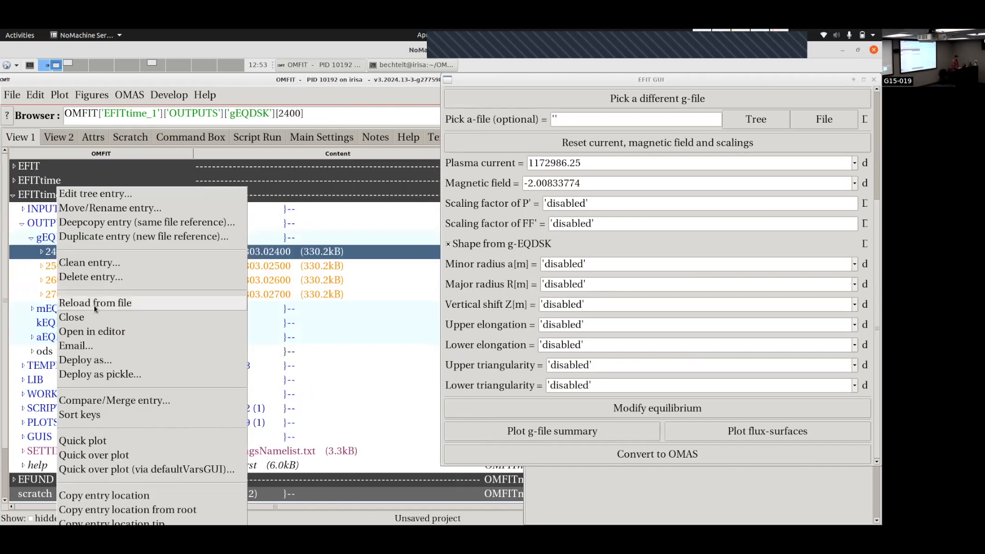
pyautogui.click(96, 363)
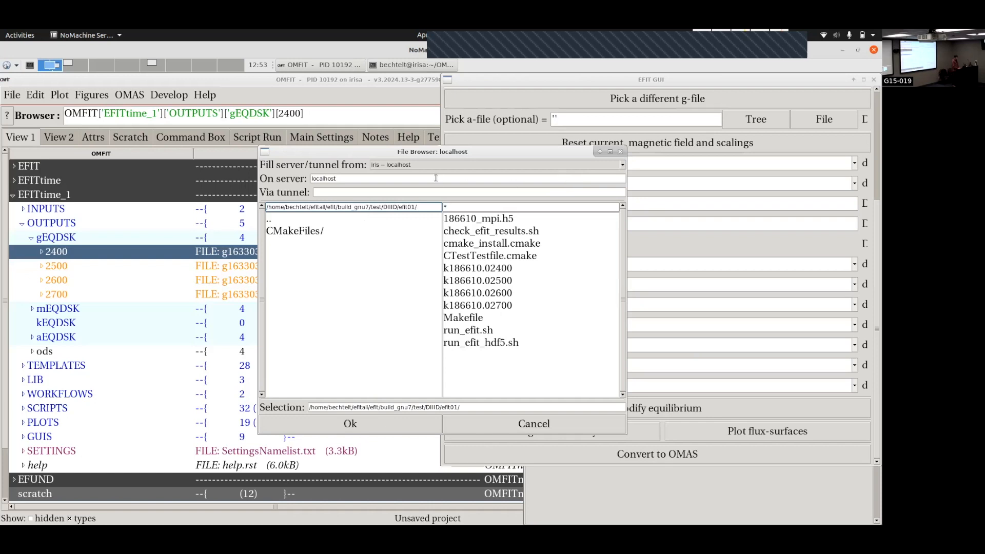
pyautogui.click(622, 165)
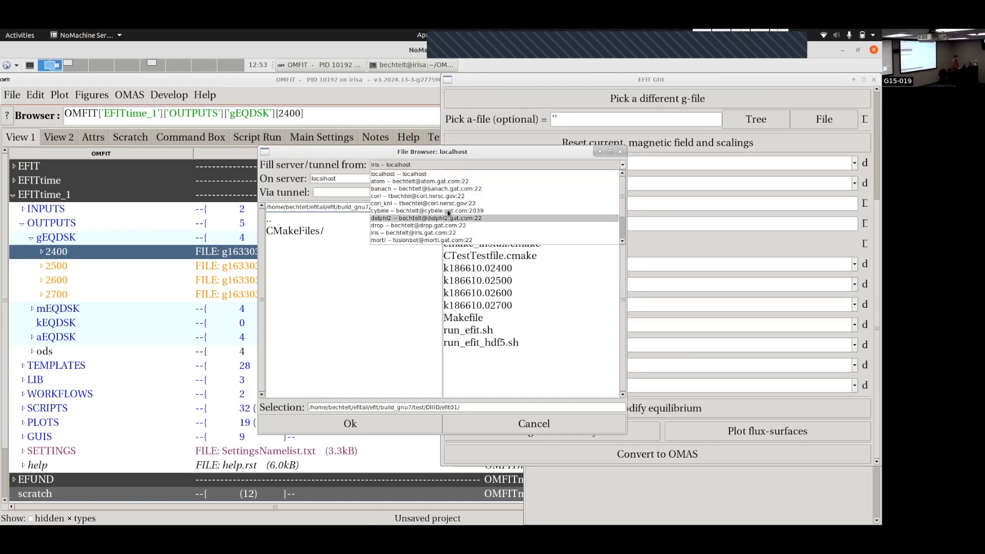
pyautogui.click(621, 153)
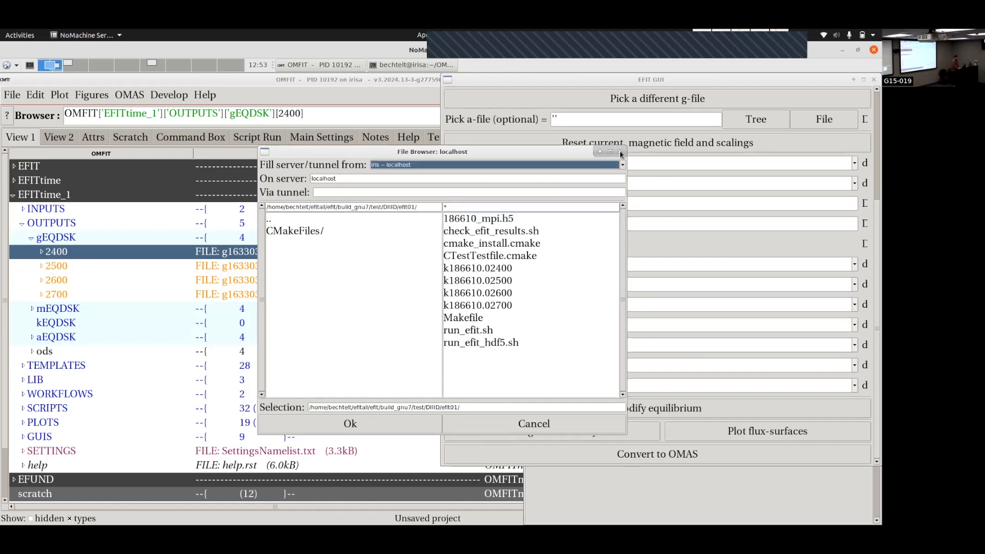
pyautogui.click(620, 152)
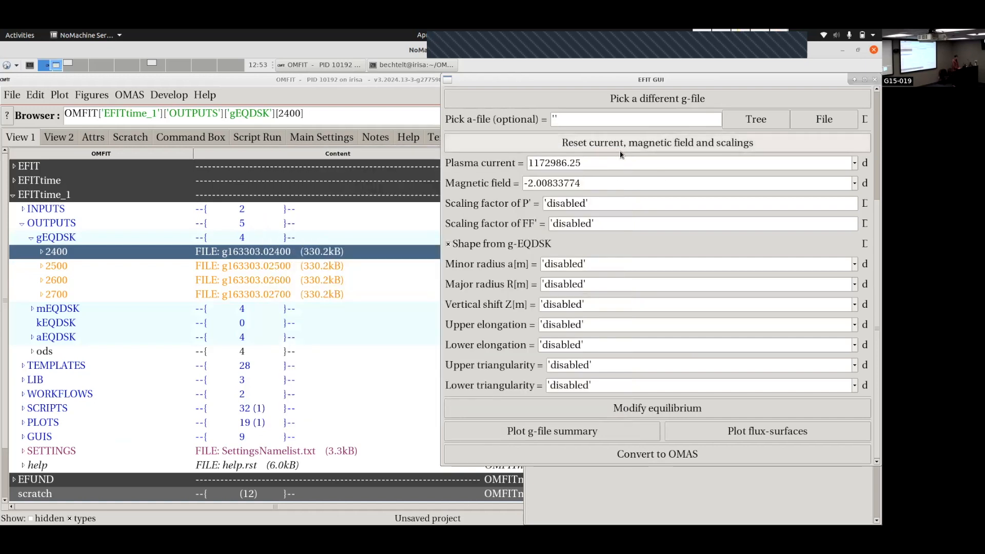
pyautogui.hotkey('ctrl', 'alt', 'Up')
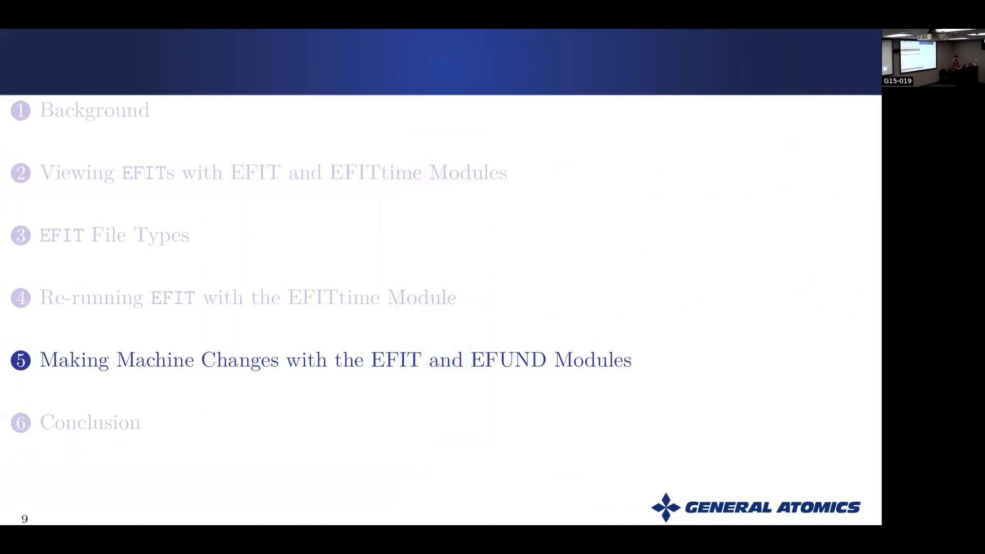
pyautogui.press('Right')
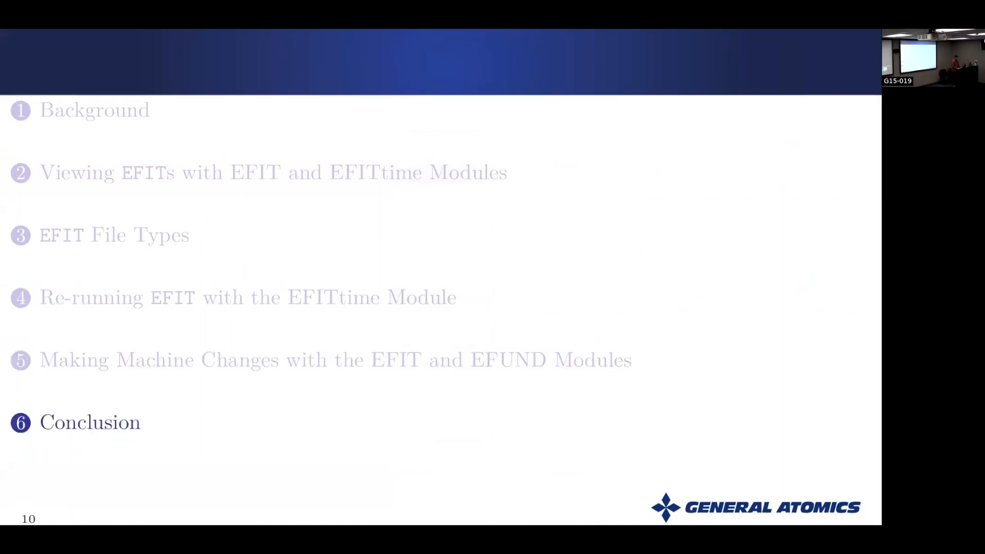
pyautogui.press('Right')
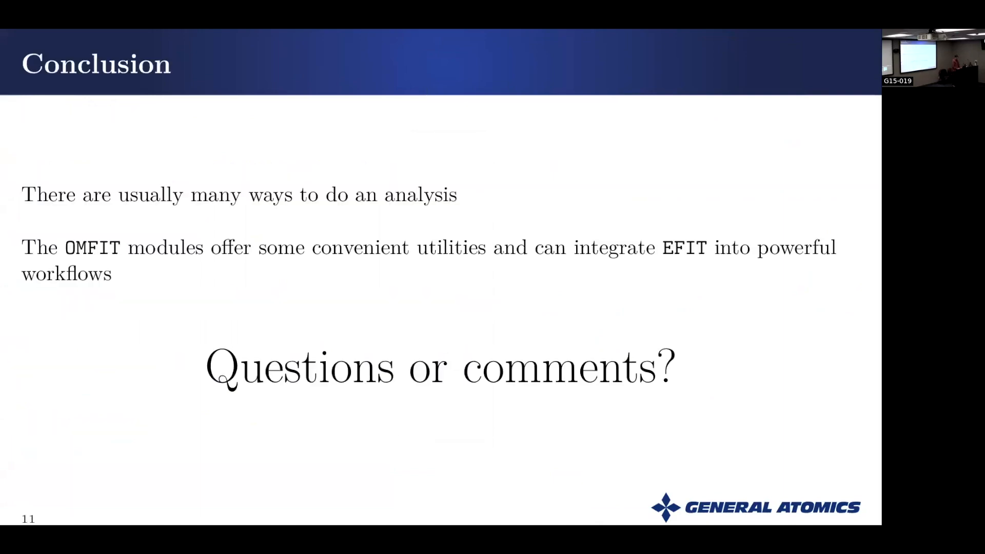
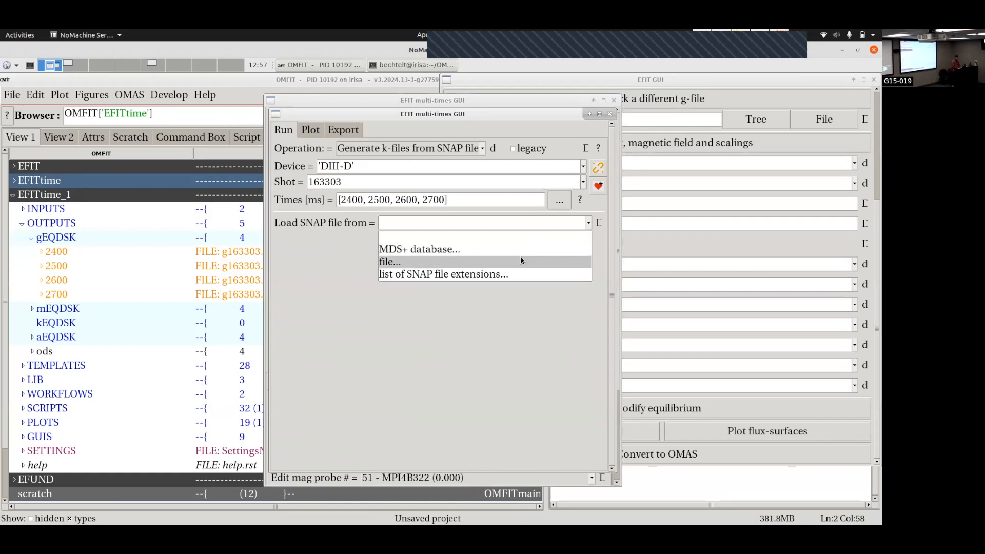
# Set the SNAP file source to the list of SNAP file extensions and browse the available extensions without choosing one.
pyautogui.click(495, 273)
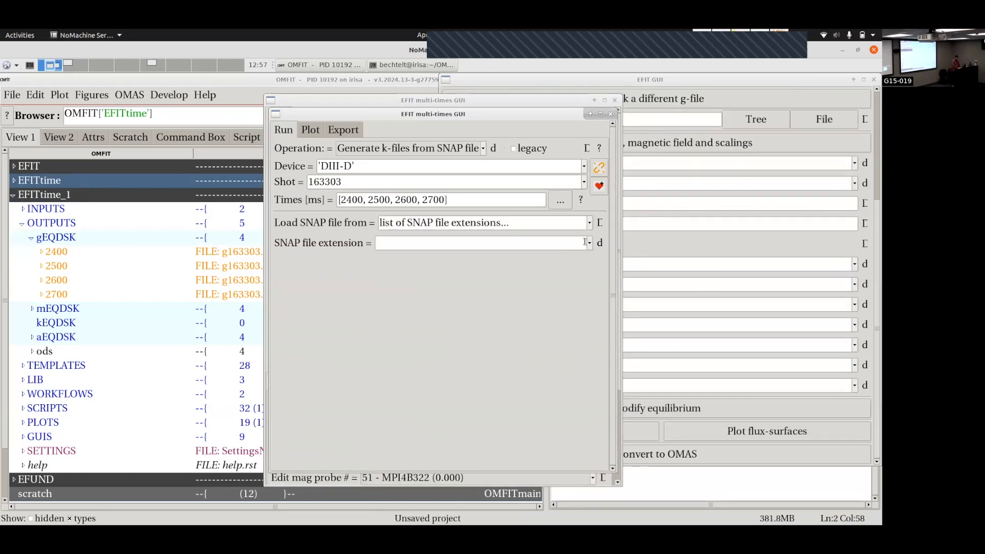
pyautogui.click(588, 243)
pyautogui.scroll(-8, 488, 306)
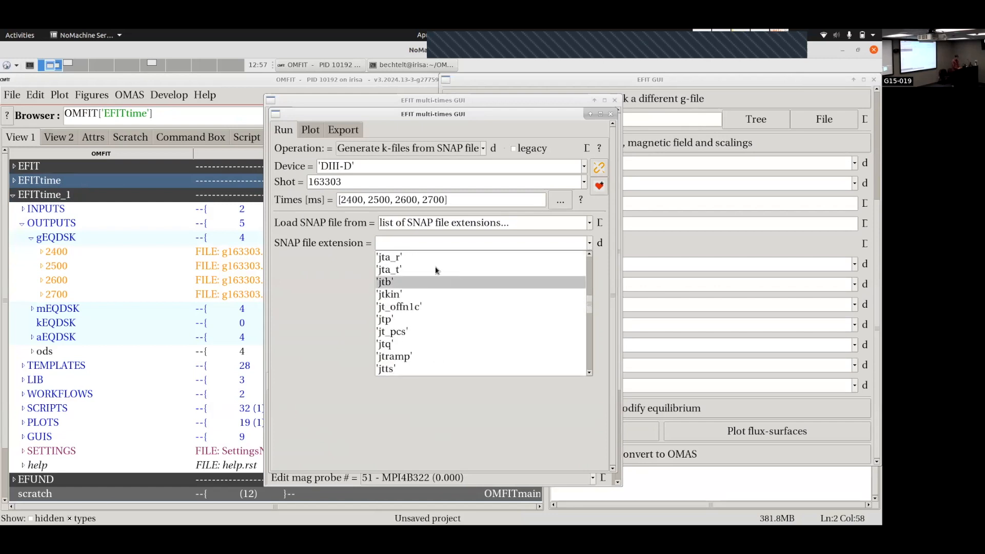
pyautogui.scroll(3, 427, 270)
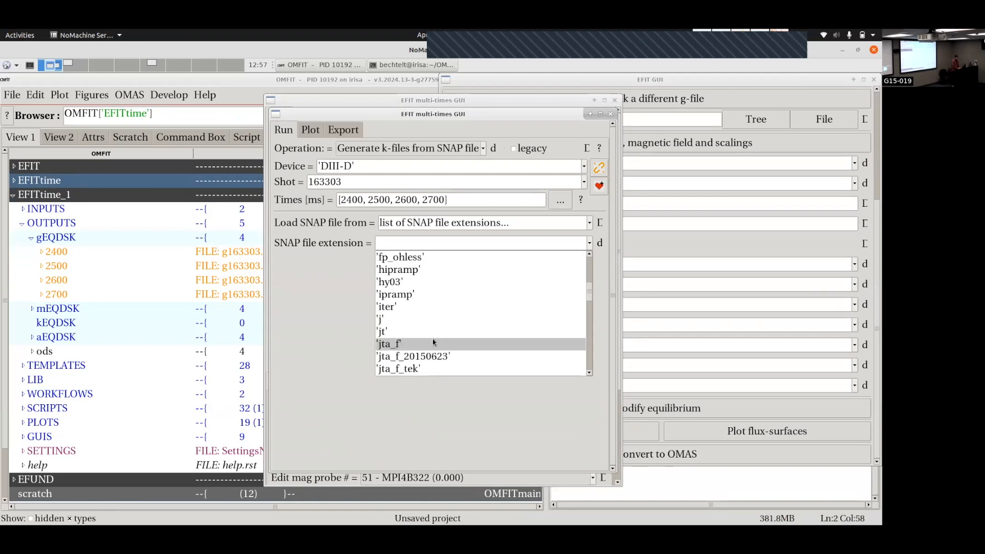
pyautogui.scroll(-5, 462, 328)
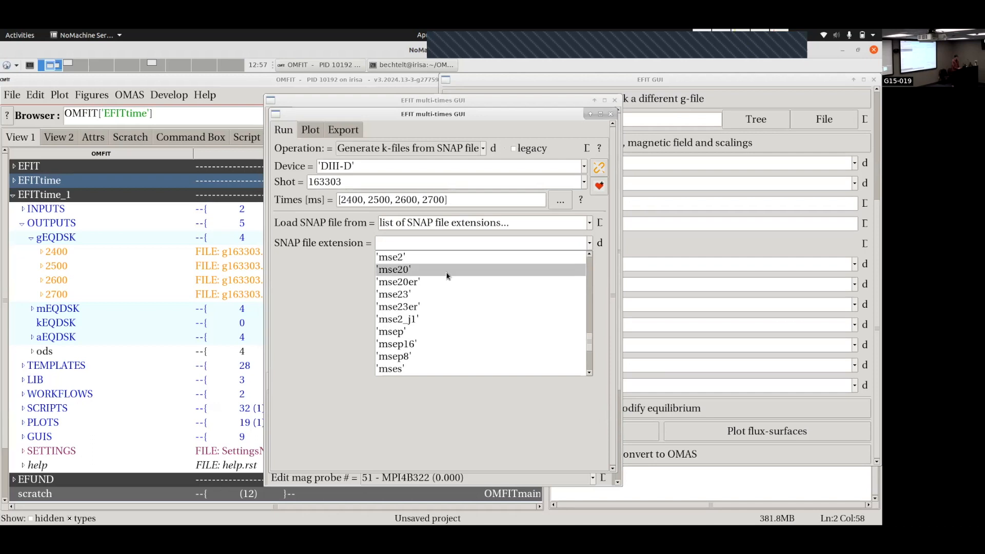
pyautogui.scroll(-5, 447, 276)
pyautogui.scroll(10, 447, 276)
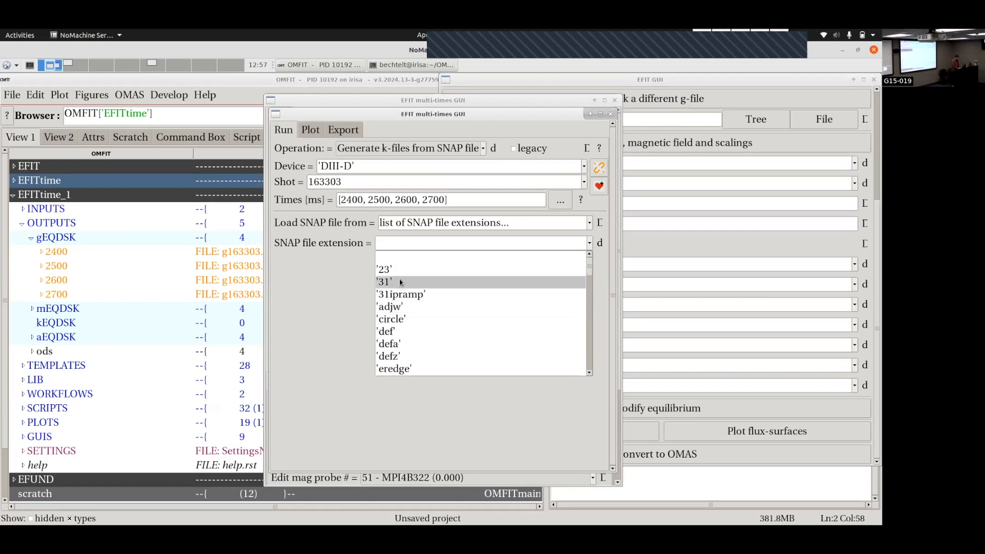
pyautogui.click(315, 278)
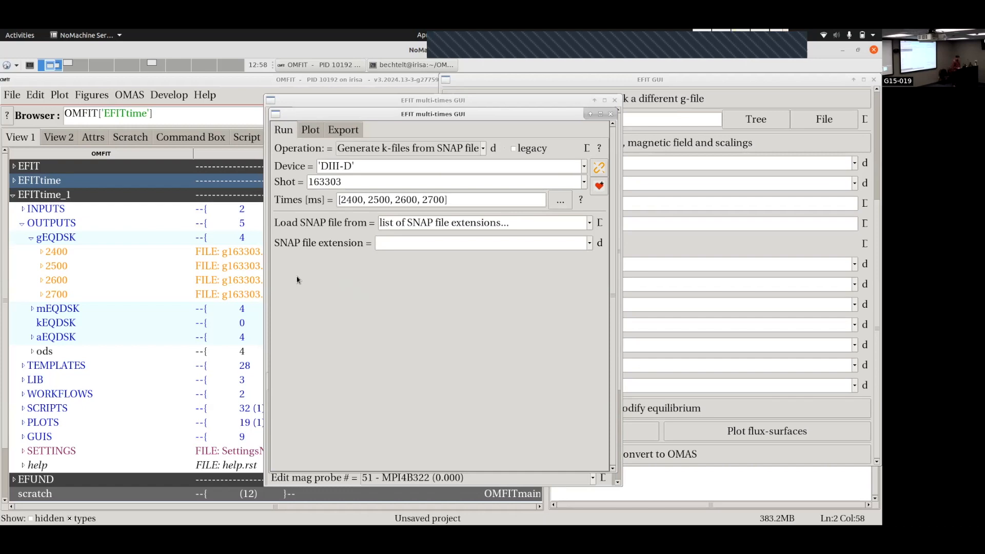
# Expand the EFIT module's FILES, inspect gEQDSK and collapse it, and expand aEQDSK_mod down to its _desc entries.
pyautogui.click(14, 167)
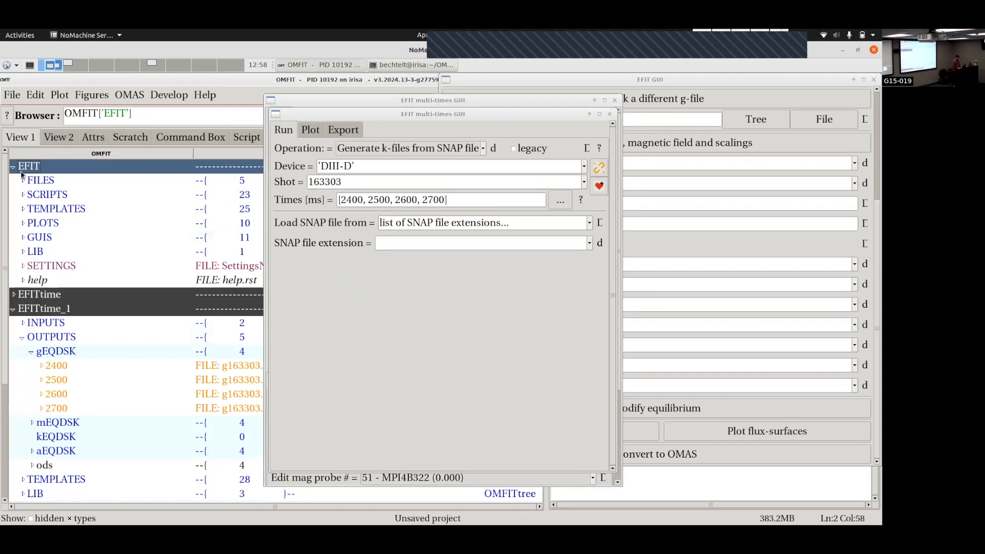
pyautogui.click(23, 180)
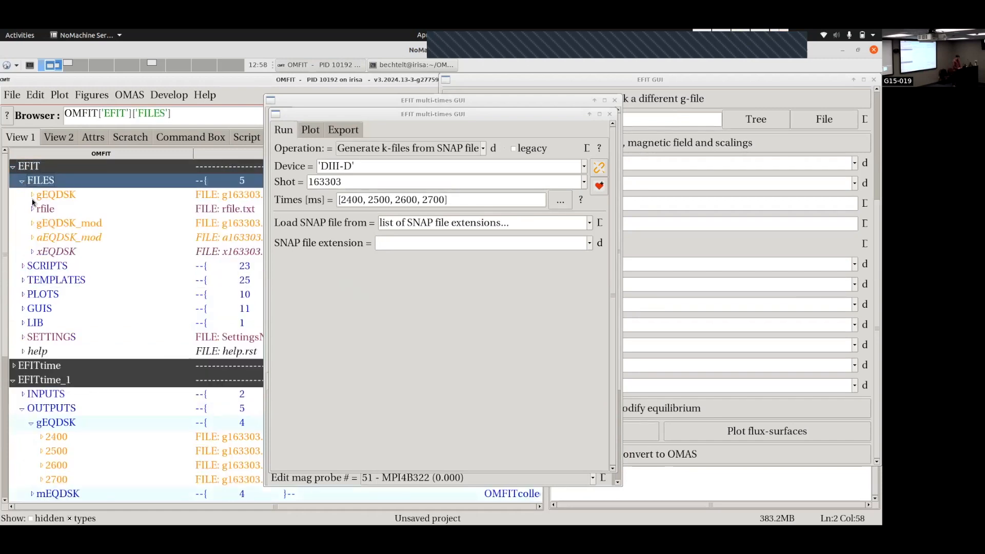
pyautogui.click(33, 195)
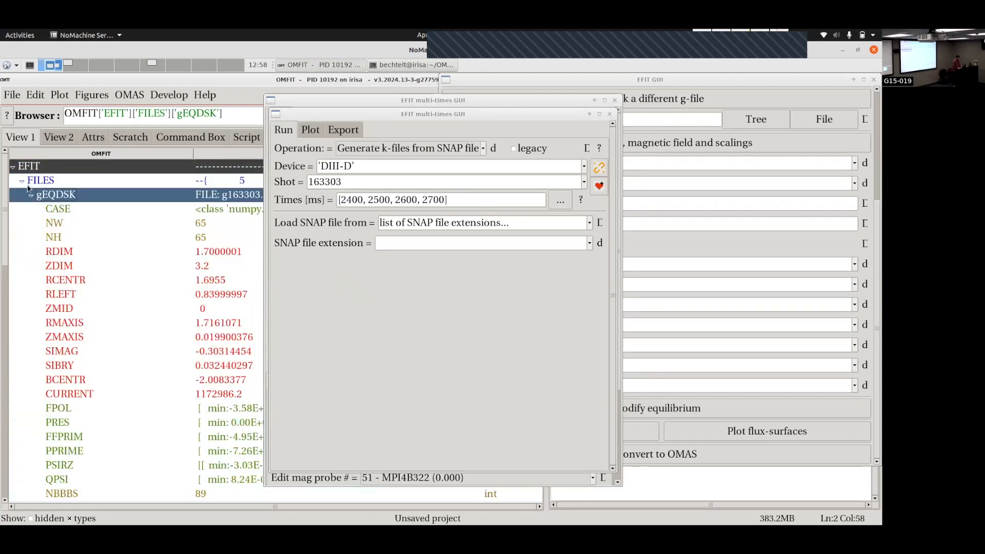
pyautogui.click(31, 195)
pyautogui.click(34, 237)
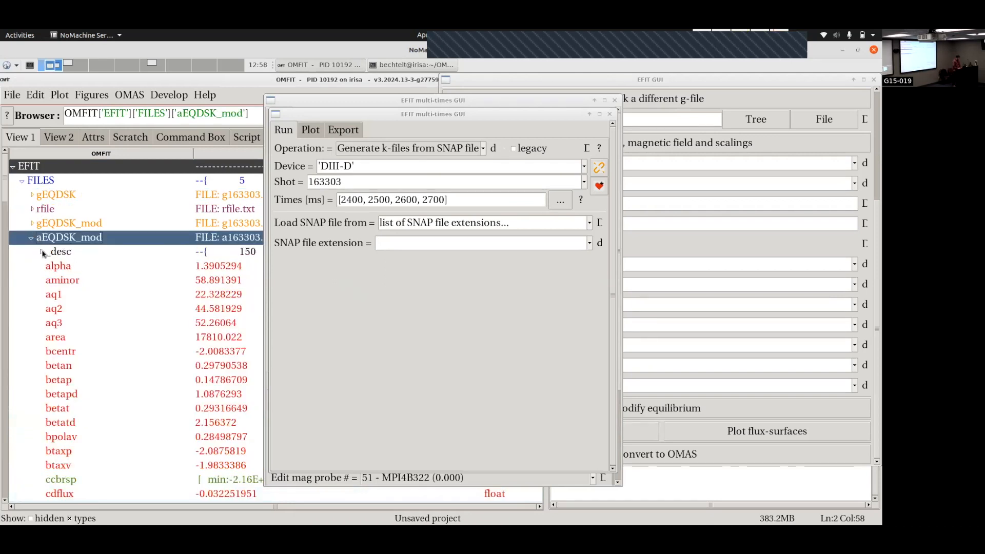
pyautogui.click(42, 252)
# Move the EFIT multi-times and EFIT GUI windows aside and read through the variable descriptions of aEQDSK_mod.
pyautogui.moveTo(316, 112); pyautogui.dragTo(580, 136)
pyautogui.moveTo(511, 105); pyautogui.dragTo(822, 133)
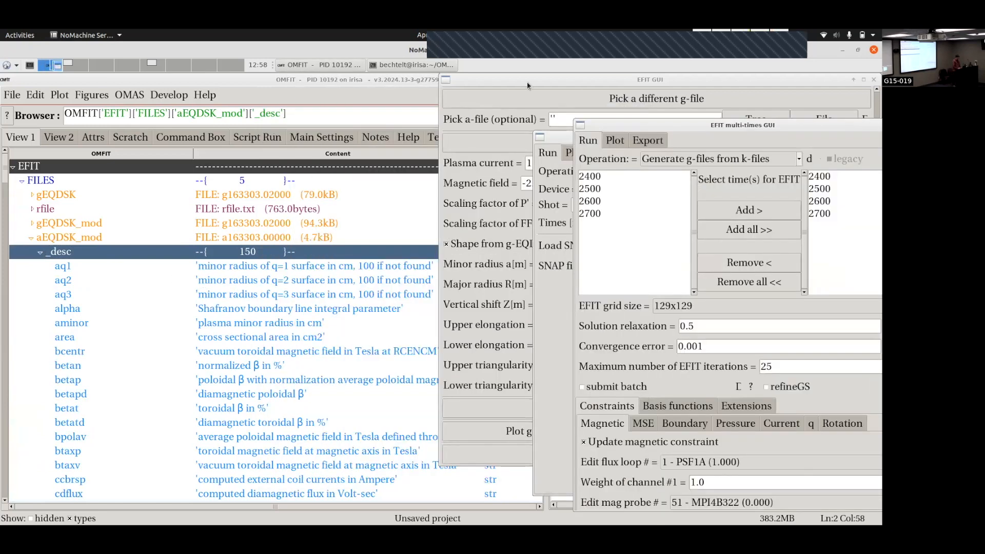
pyautogui.moveTo(487, 81); pyautogui.dragTo(677, 167)
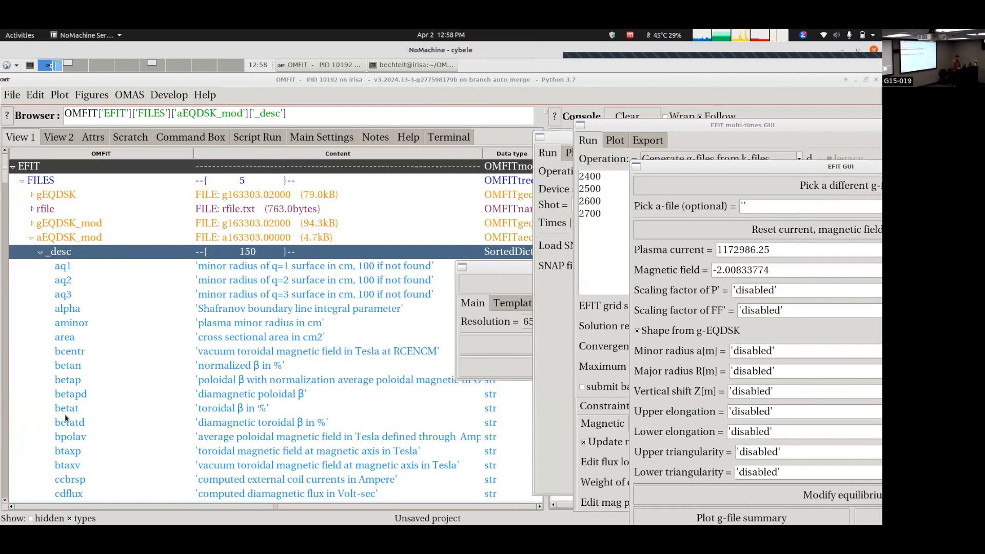
pyautogui.scroll(-5, 277, 346)
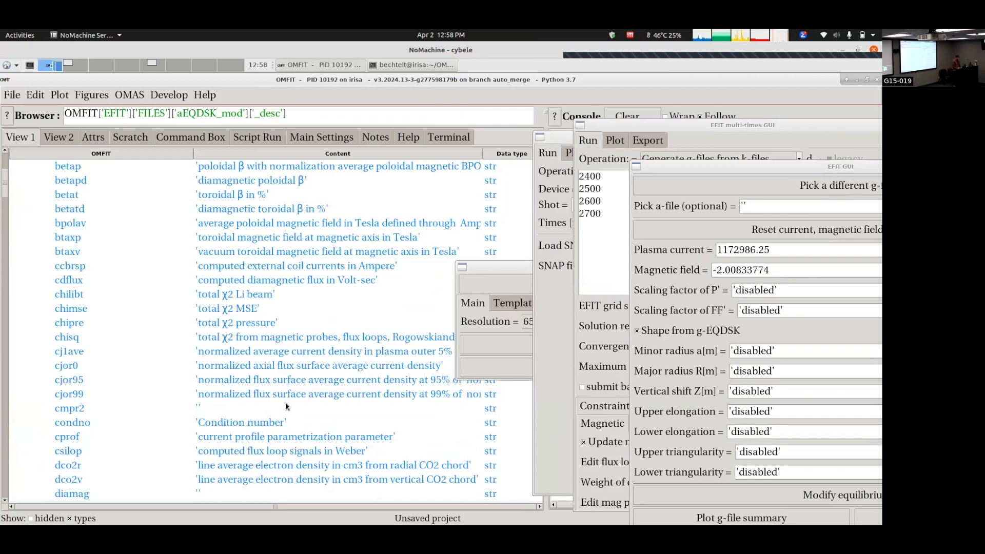
# Switch to the EFIT-AI documentation in Firefox, skim the Input Namelists, and open the Output files page.
pyautogui.hotkey('ctrl', 'alt', 'Up')
pyautogui.hotkey('ctrl', 'alt', 'Up')
pyautogui.hotkey('ctrl', 'alt', 'Up')
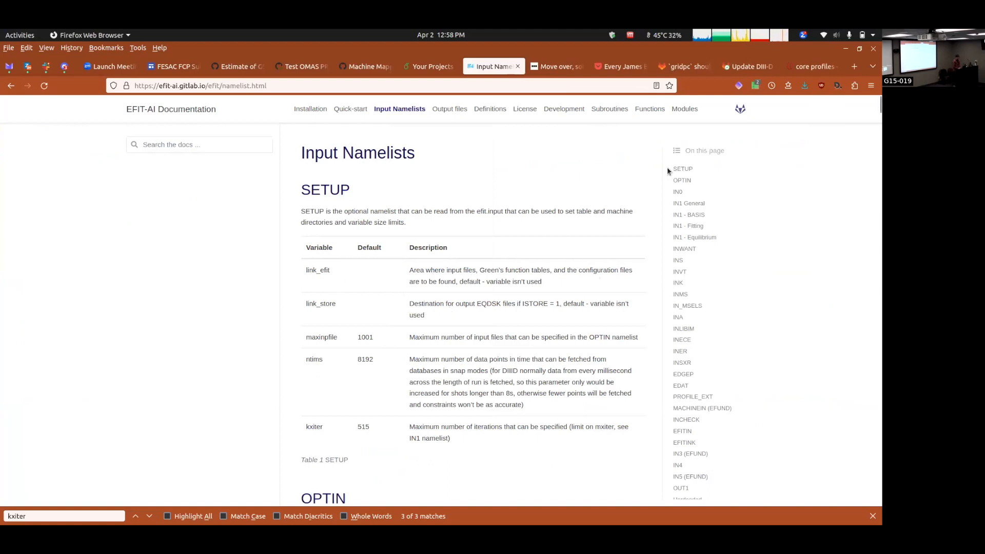
pyautogui.scroll(-2, 458, 288)
pyautogui.scroll(-10, 458, 288)
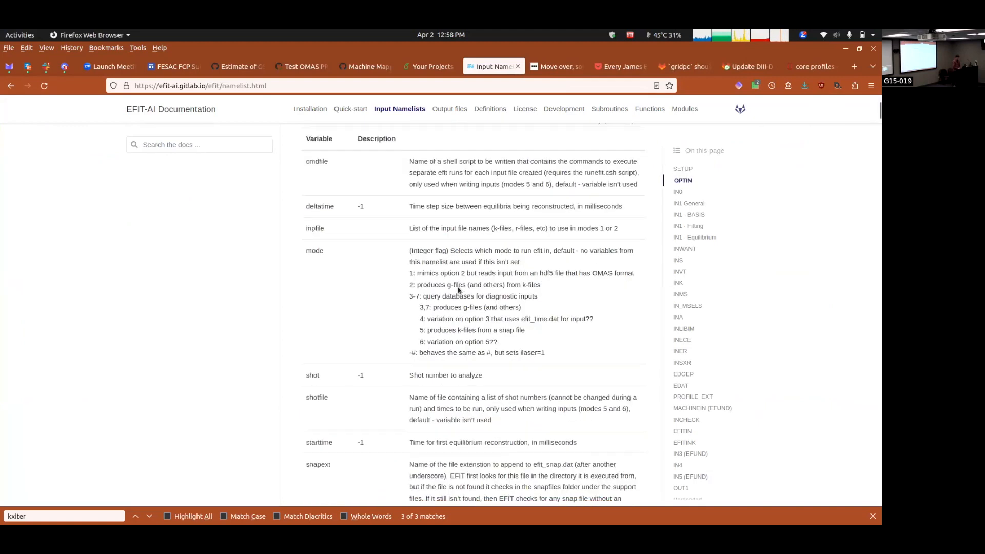
pyautogui.click(444, 112)
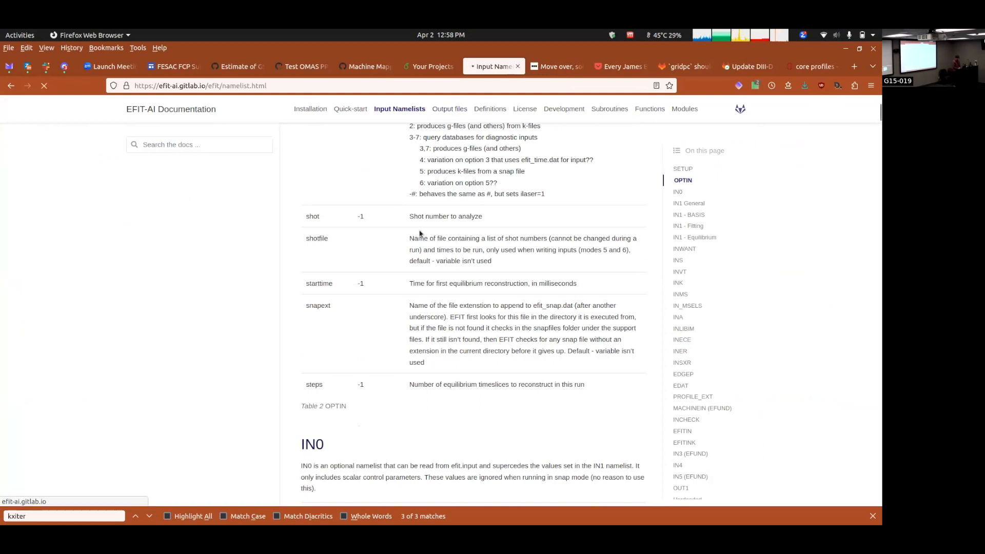
pyautogui.scroll(-10, 419, 234)
pyautogui.scroll(-5, 419, 233)
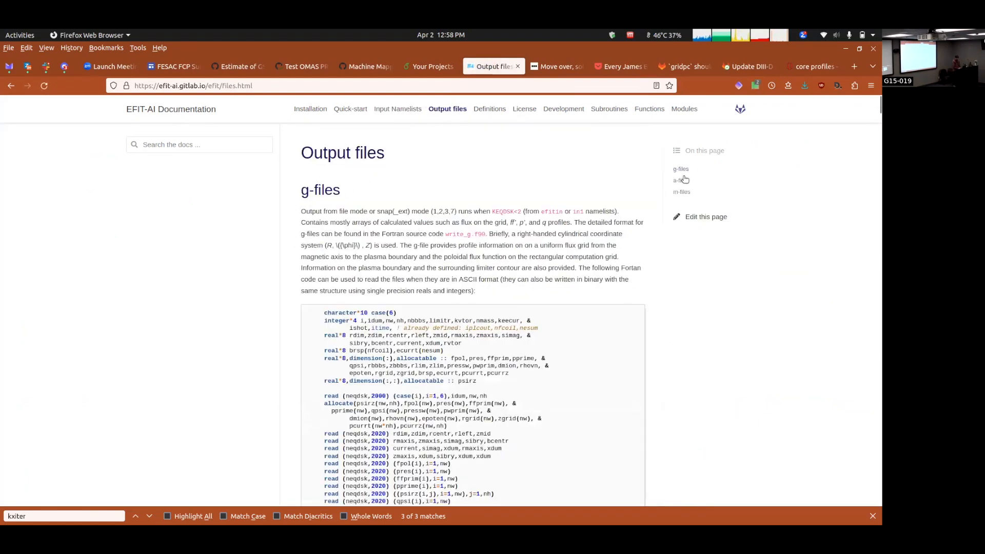
# View the a-files and m-files sections and go back through the table of a-file variable definitions.
pyautogui.click(680, 181)
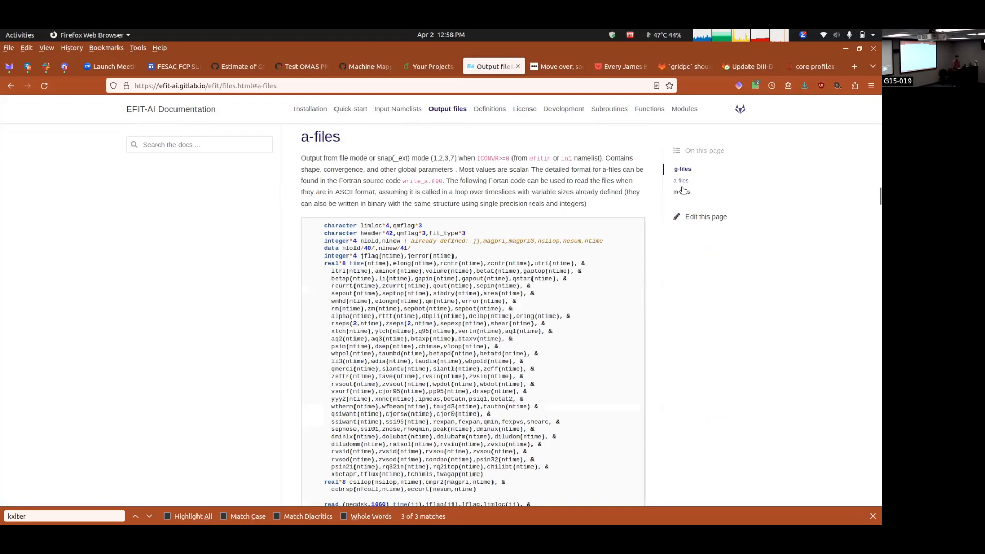
pyautogui.click(682, 191)
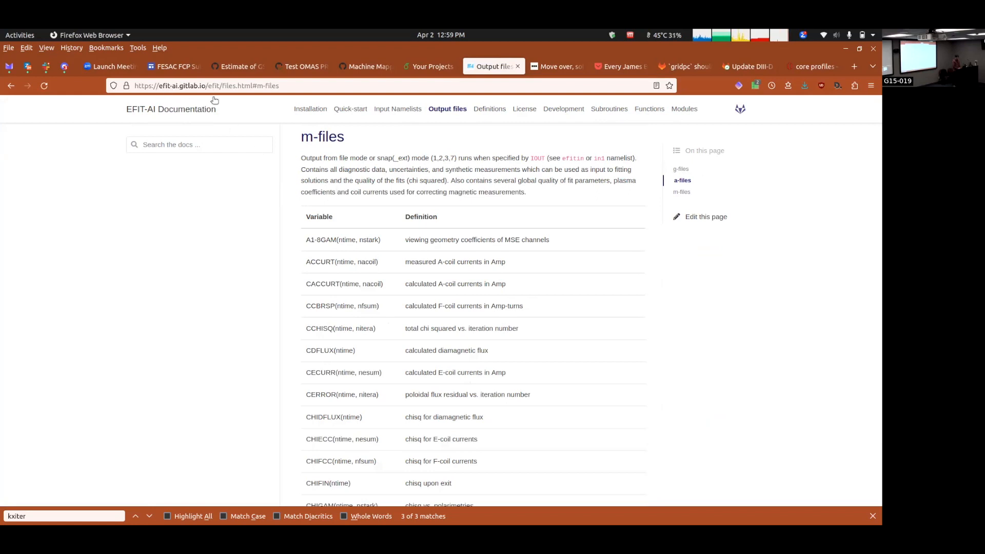
pyautogui.scroll(10, 341, 339)
pyautogui.scroll(1, 341, 339)
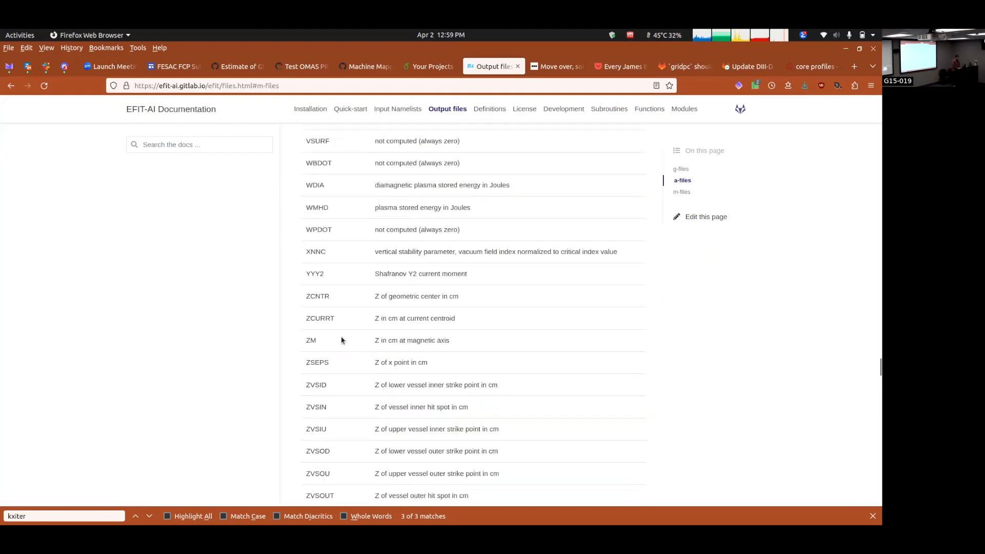
pyautogui.scroll(10, 384, 301)
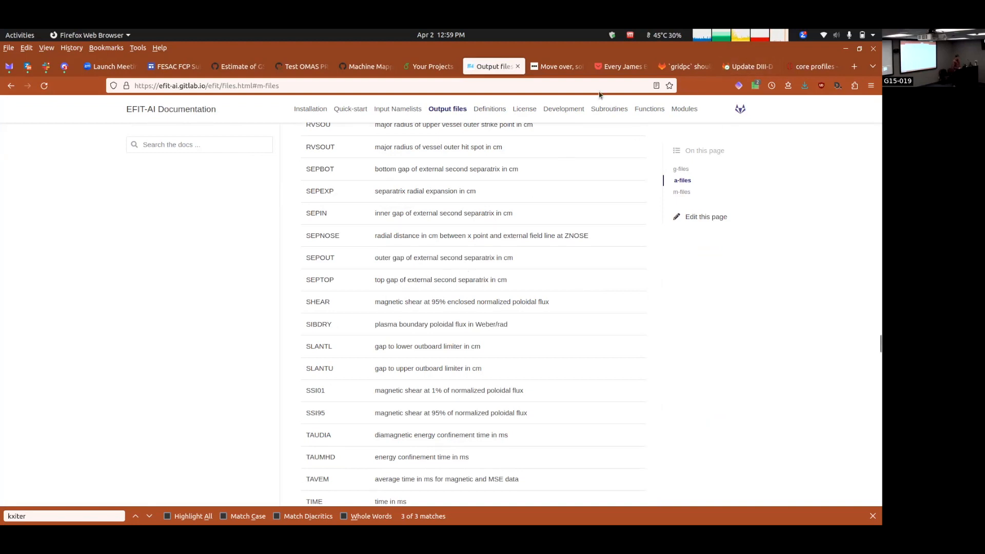
# Go to omfit.io and open the EFITtime page from its list of modules.
pyautogui.click(469, 84)
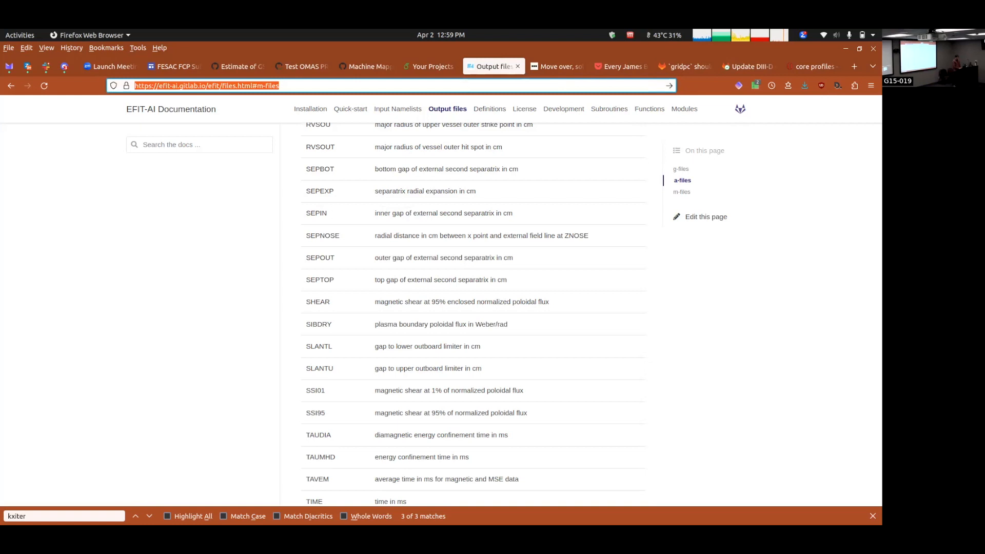
pyautogui.write('omfit.io')
pyautogui.press('Return')
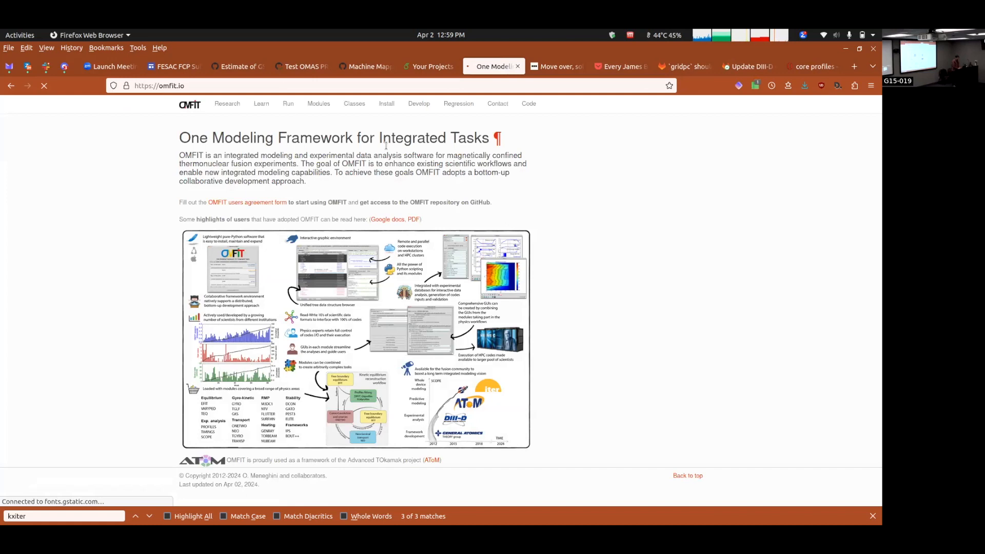
pyautogui.click(307, 106)
pyautogui.scroll(-15, 161, 333)
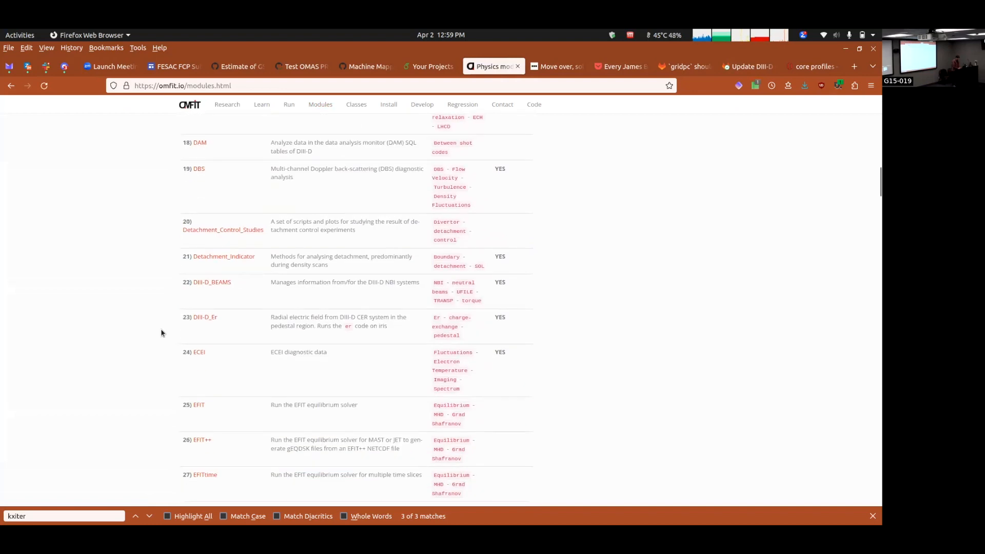
pyautogui.click(205, 476)
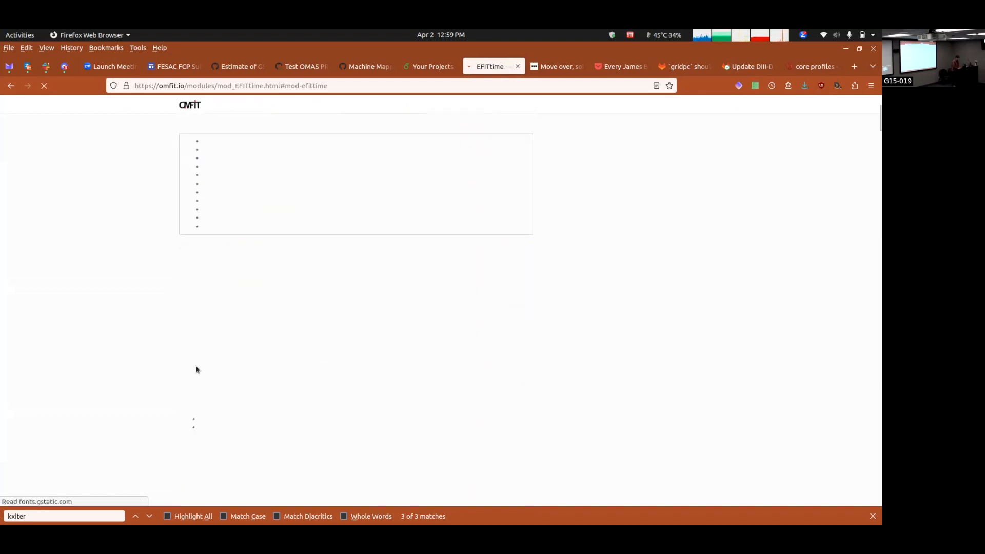
# Look through the EFITtime module page and open the official EFIT webpage from its external resources.
pyautogui.scroll(-6, 163, 322)
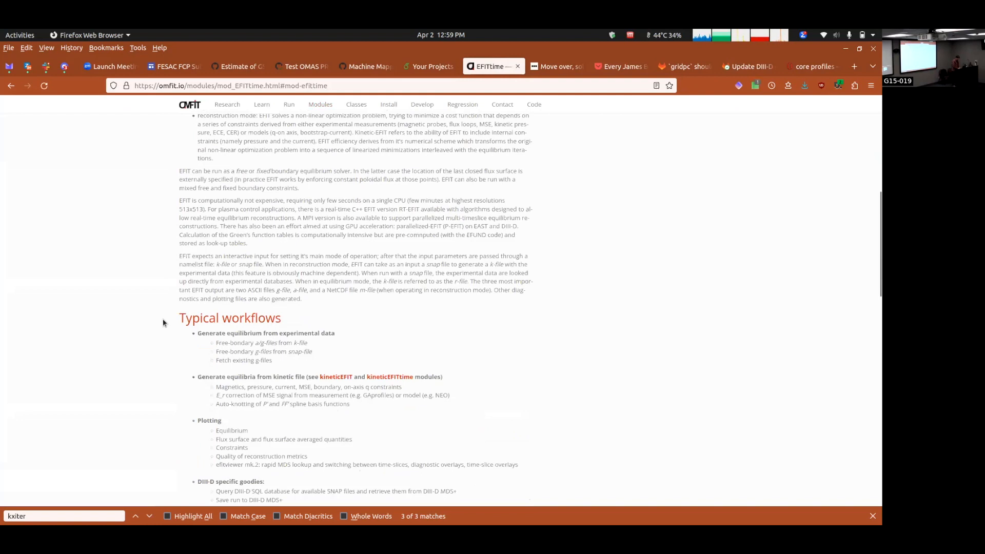
pyautogui.scroll(-6, 164, 322)
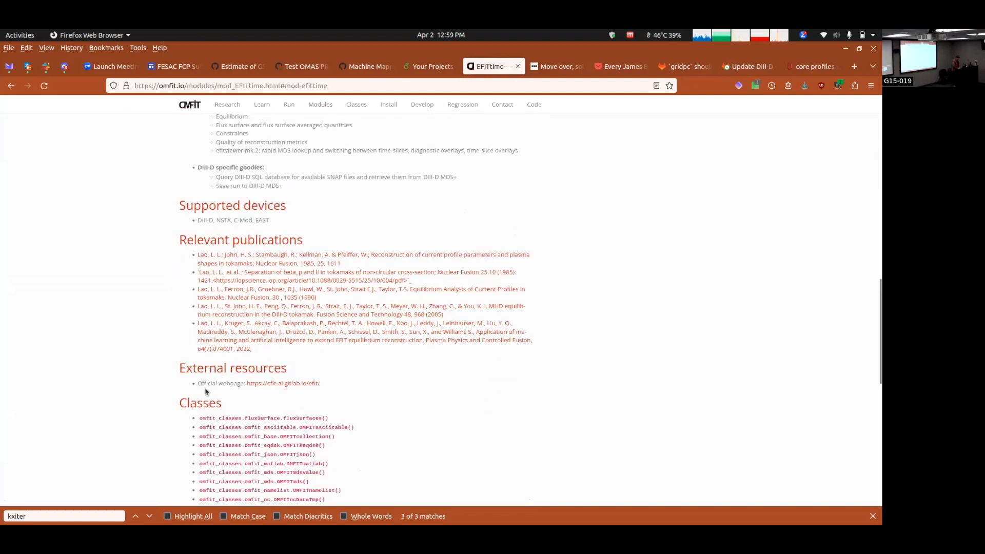
pyautogui.click(281, 384)
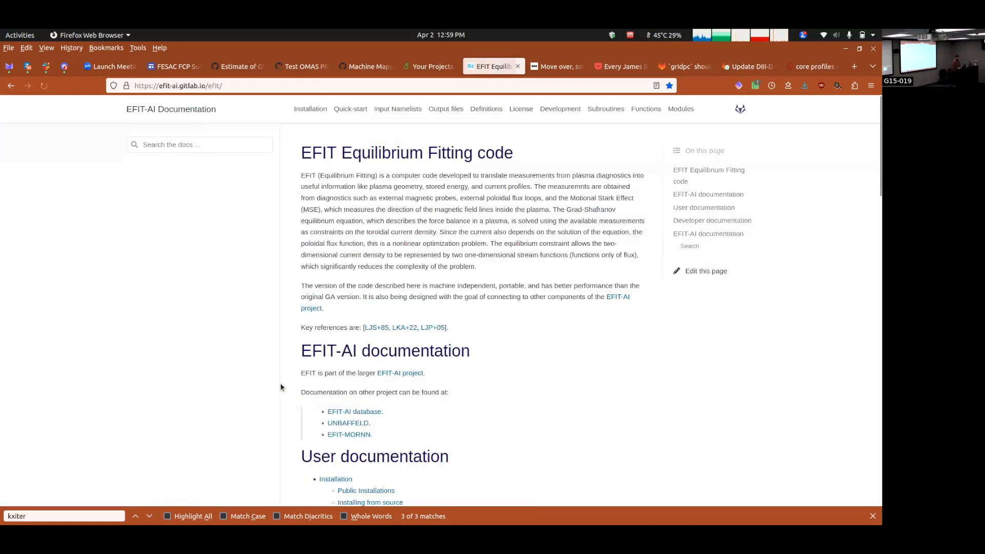